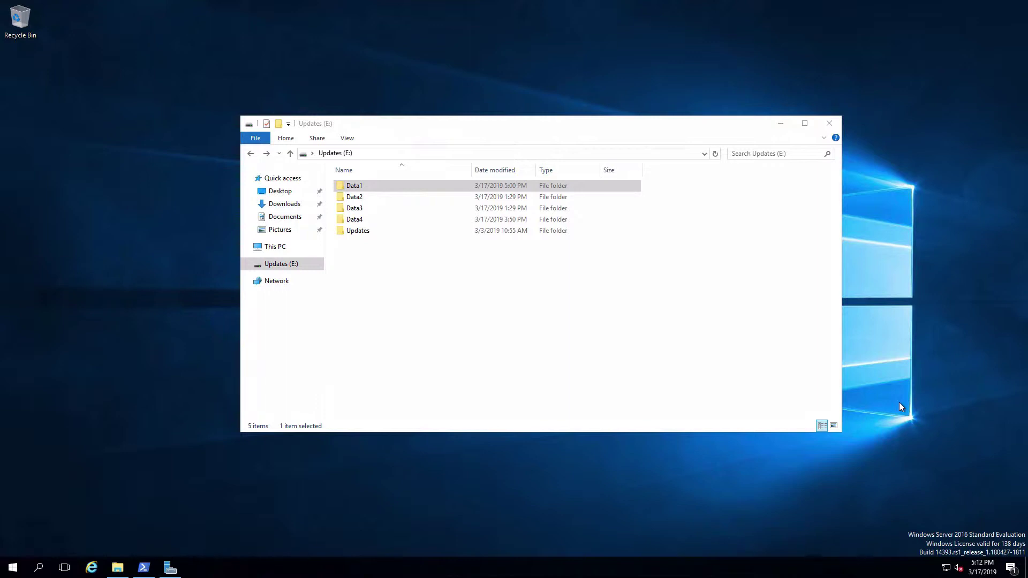
# Select the Data2 folder on the Updates (E:) drive.
pyautogui.click(491, 341)
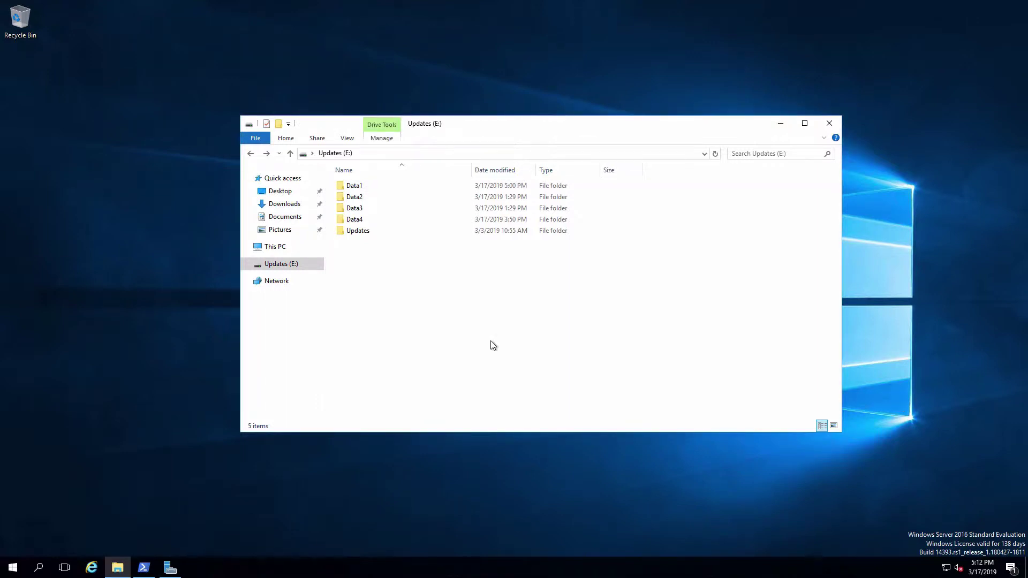
pyautogui.click(361, 198)
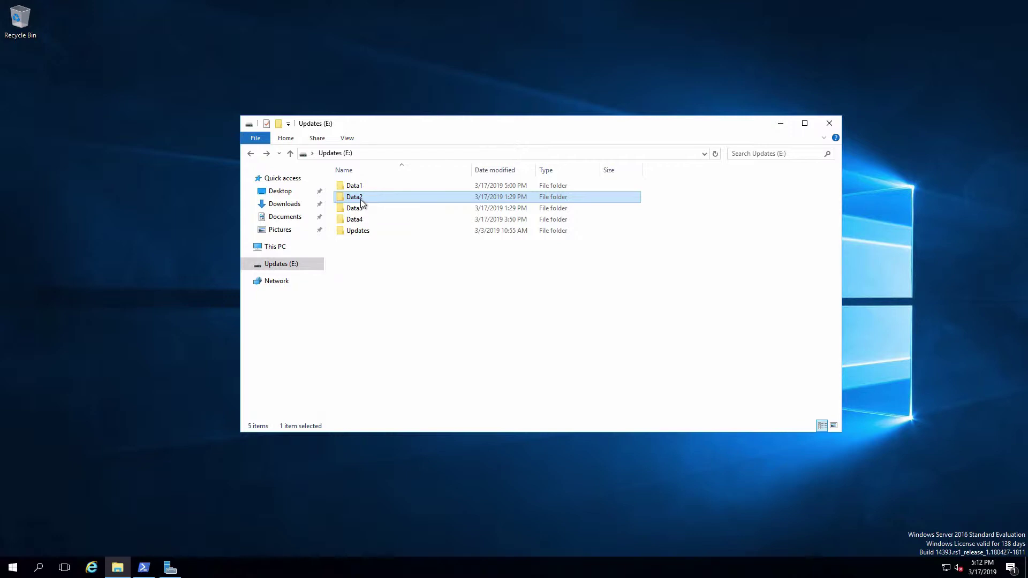
# Open Data2's Properties, go to the Security tab and open its Advanced Security Settings.
pyautogui.rightClick(361, 203)
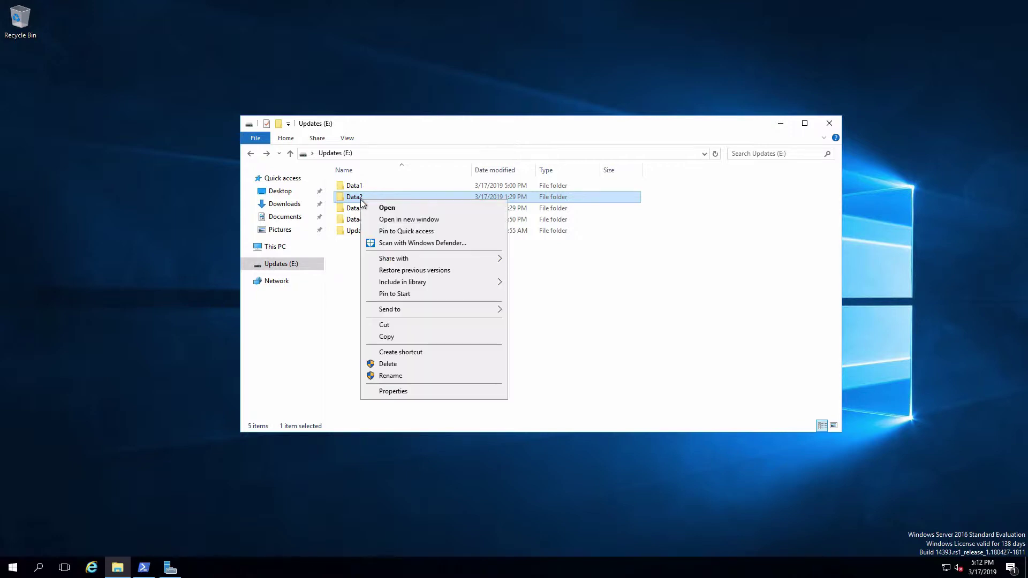
pyautogui.click(421, 391)
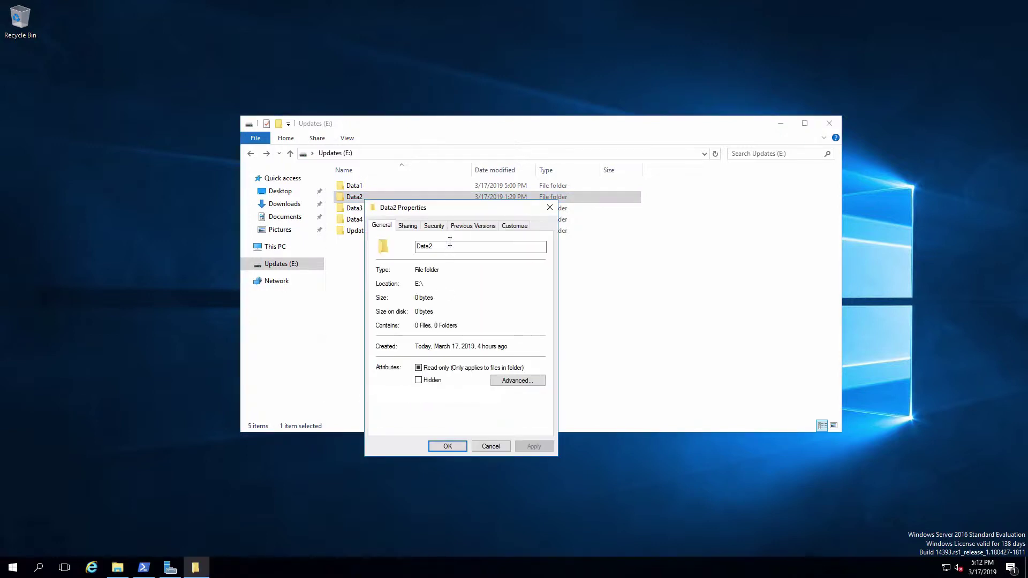
pyautogui.click(434, 226)
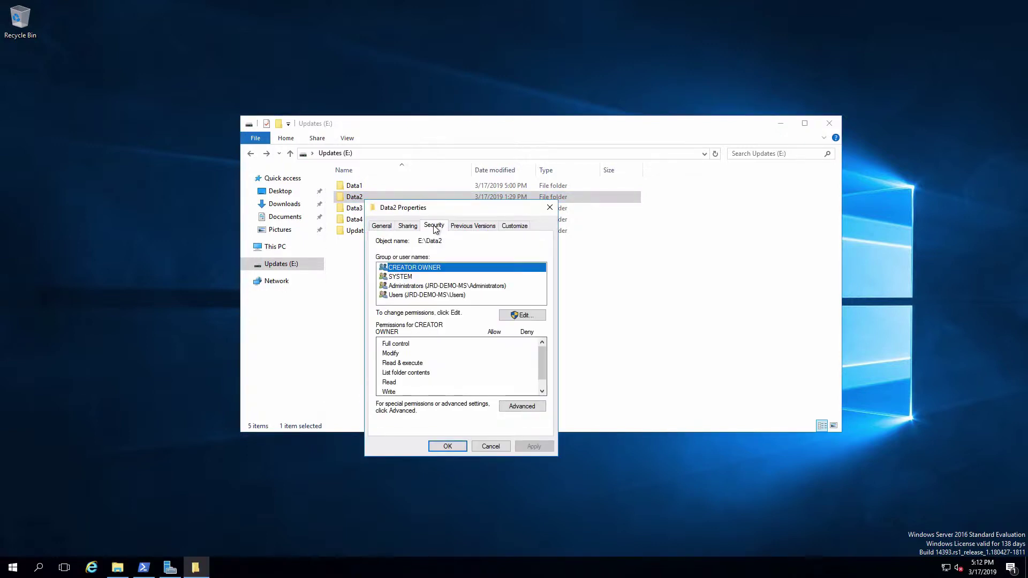
pyautogui.click(522, 406)
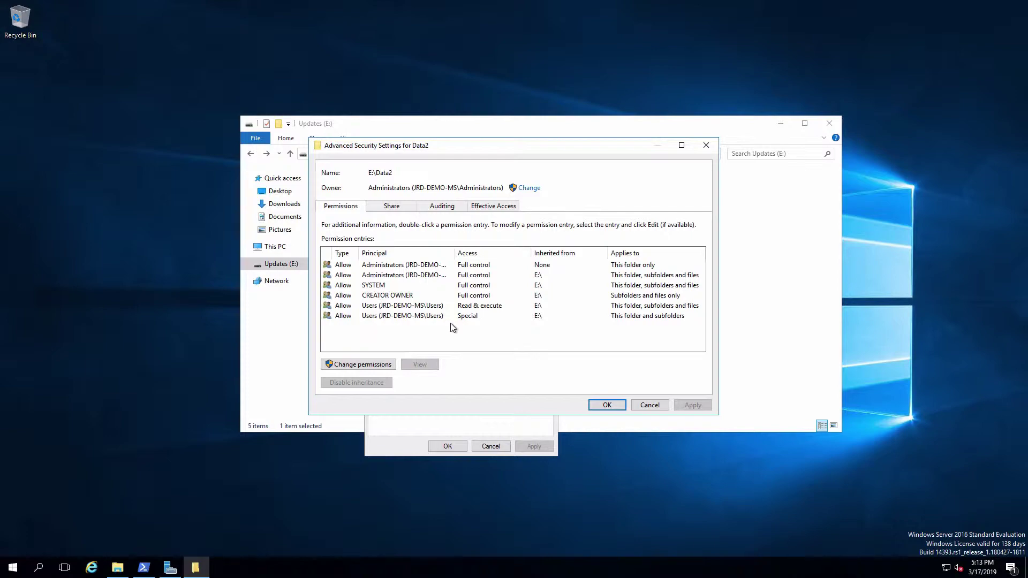
# Unlock Data2's permissions with administrator credentials and add a new permission entry.
pyautogui.click(385, 364)
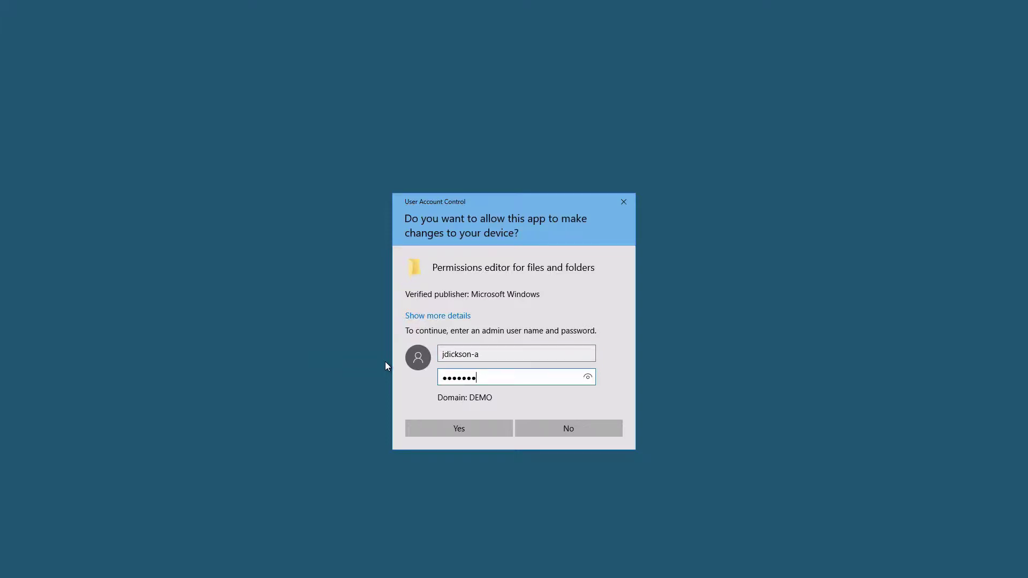
pyautogui.press('Return')
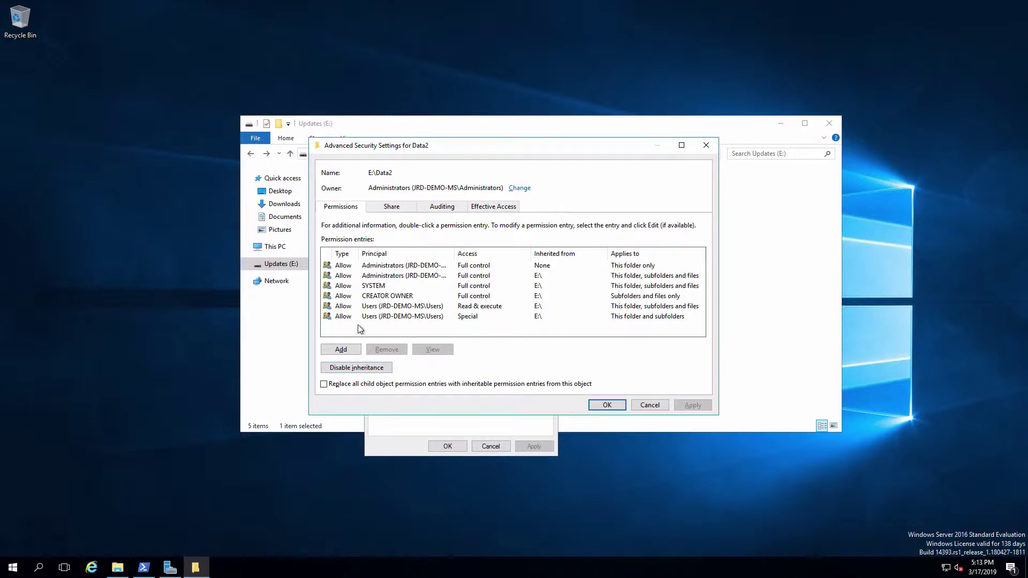
pyautogui.click(341, 351)
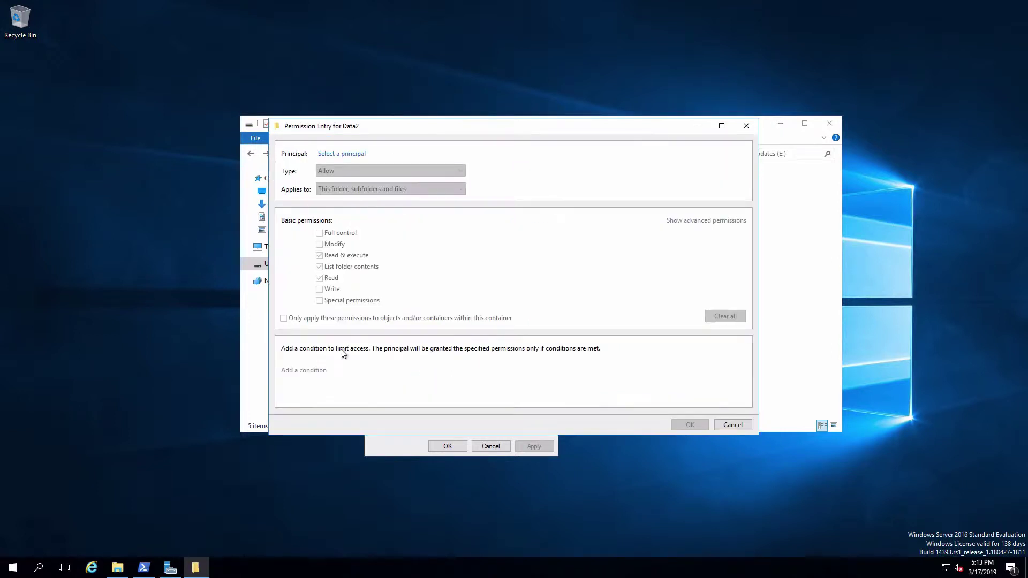
# Set the new entry's principal to Domain Users, found by searching 'dom'.
pyautogui.click(362, 155)
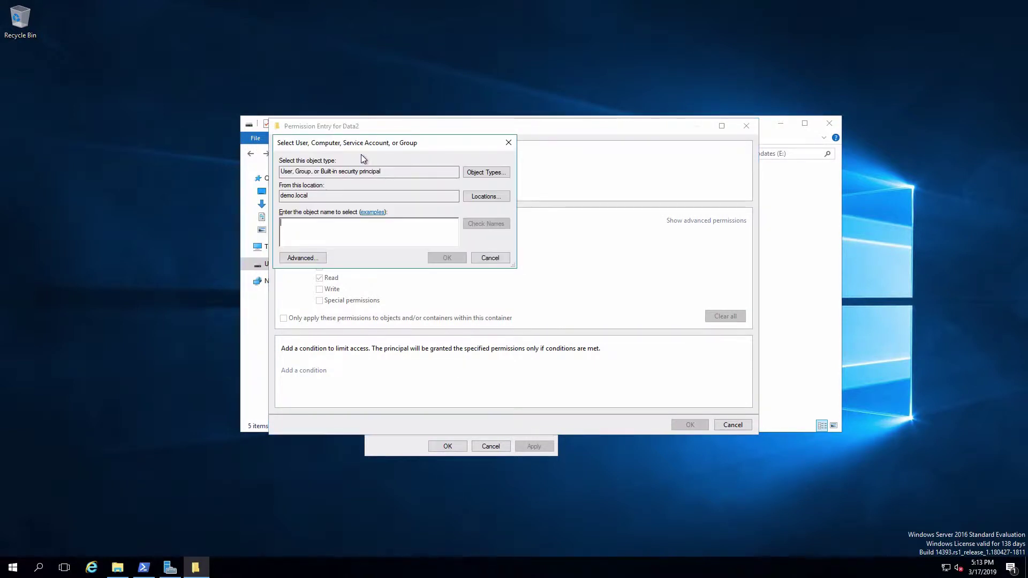
pyautogui.write('dom')
pyautogui.press('Return')
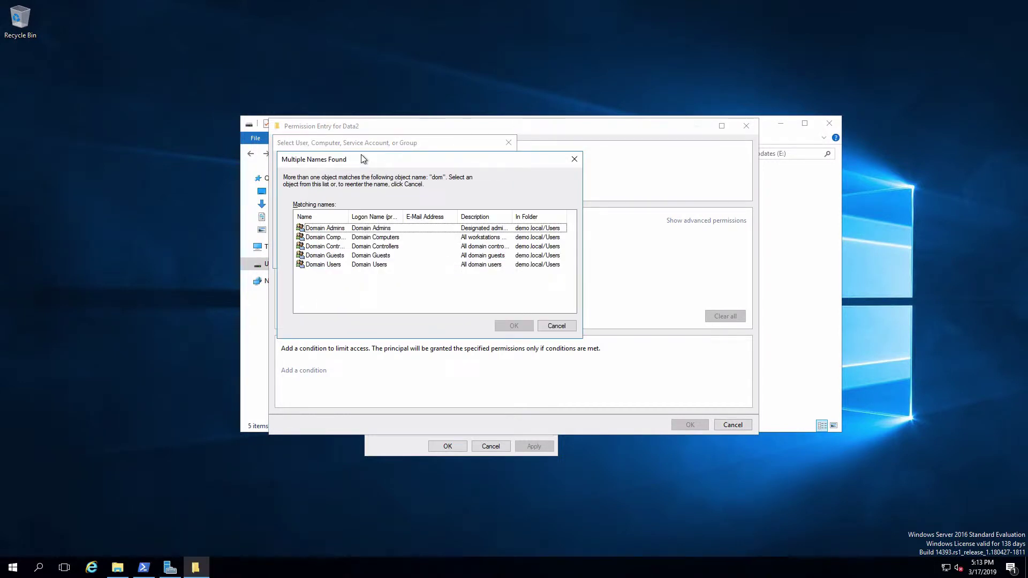
pyautogui.click(321, 265)
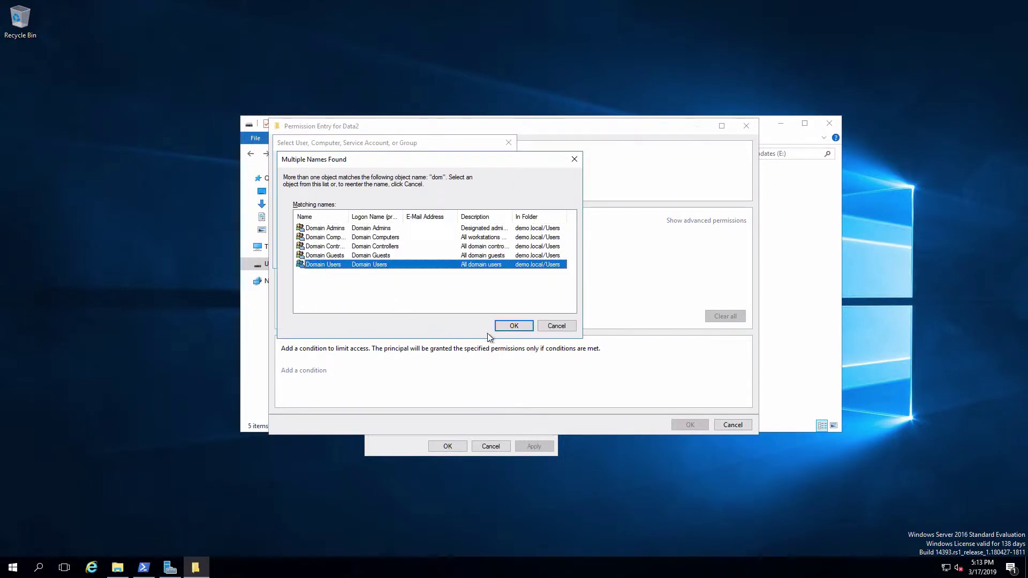
pyautogui.click(510, 327)
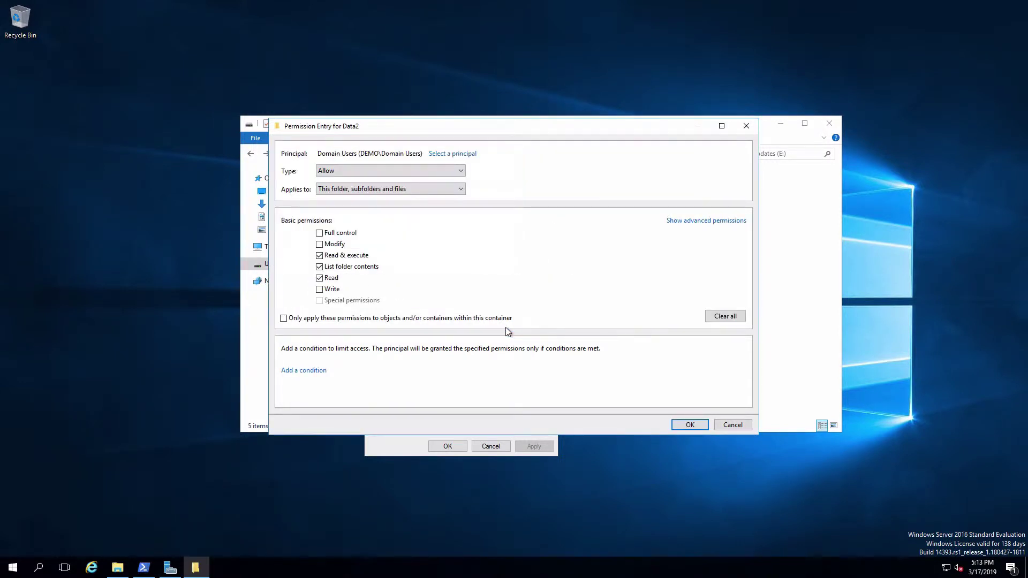
pyautogui.click(462, 154)
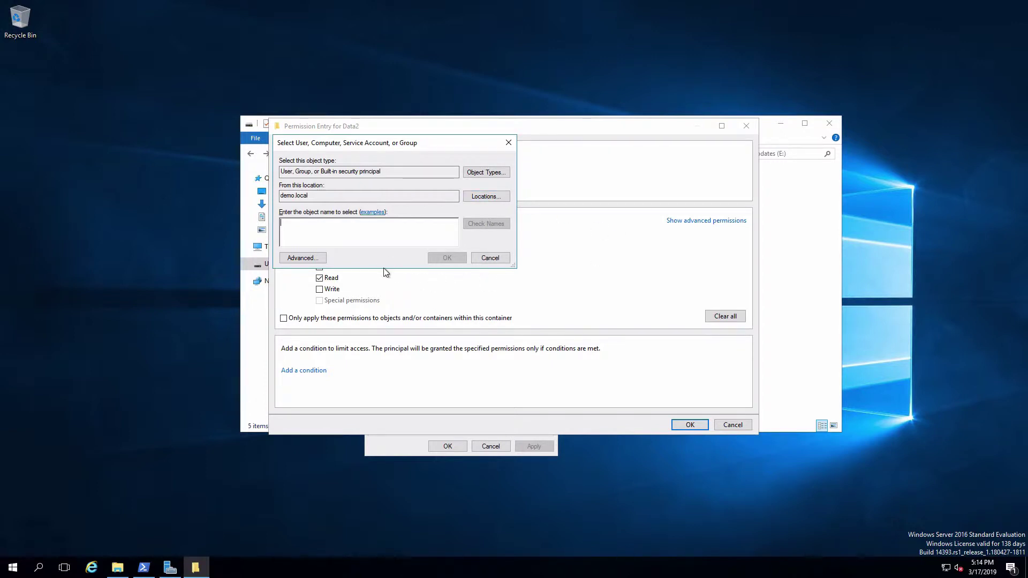
pyautogui.click(493, 258)
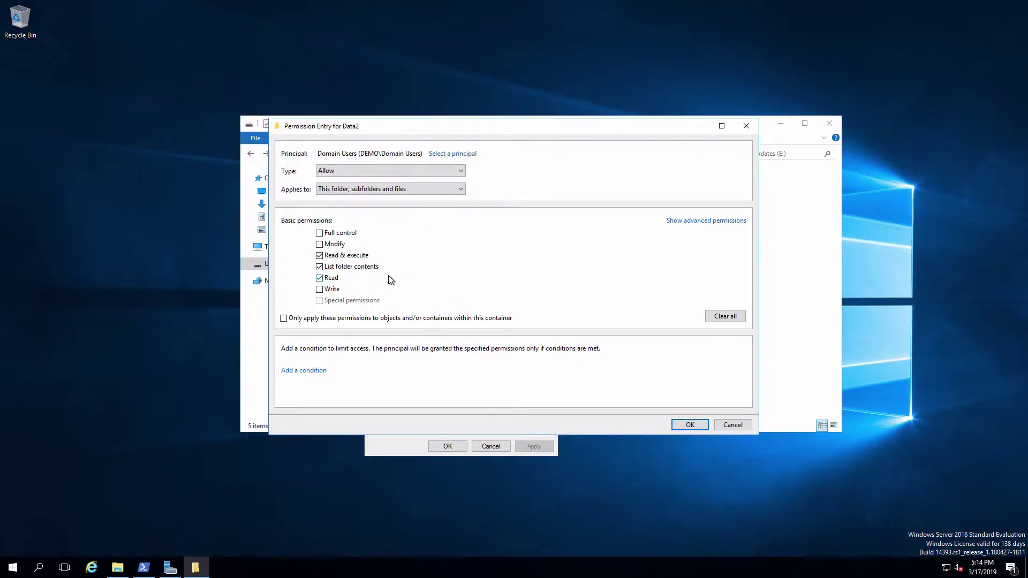
# Clear the basic permissions and tick Create files / write data and Create folders / append data.
pyautogui.click(320, 279)
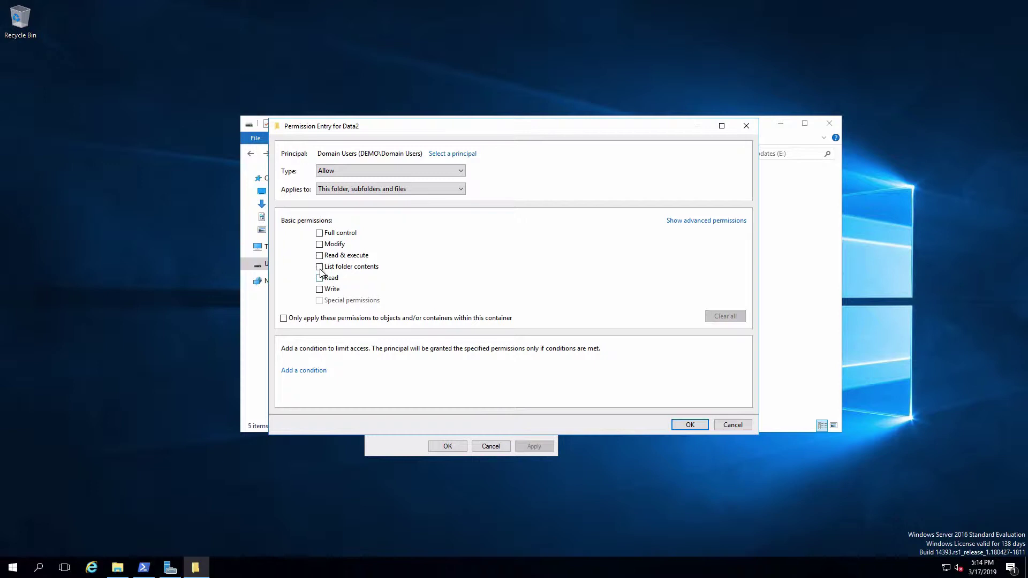
pyautogui.click(714, 222)
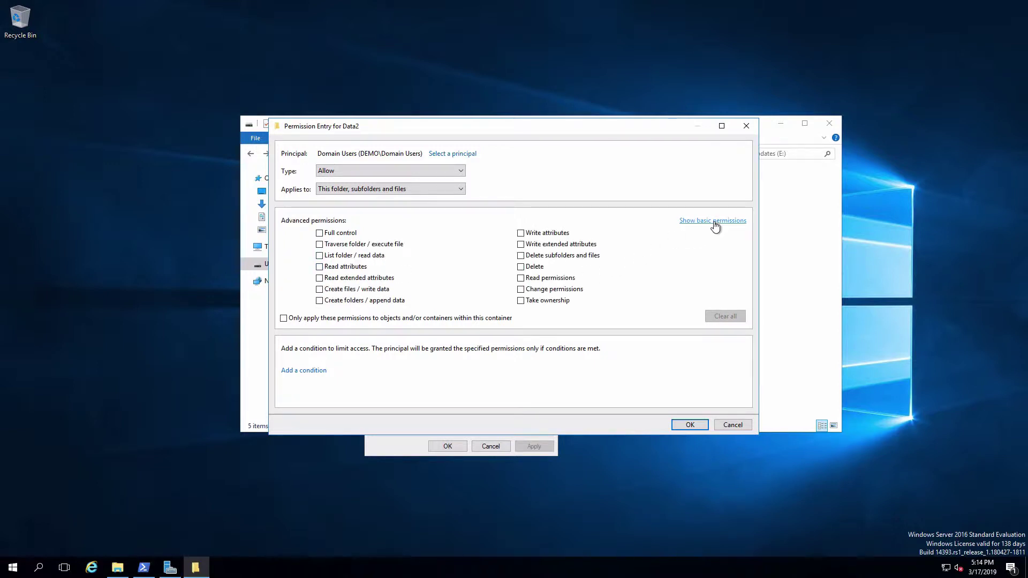
pyautogui.click(319, 290)
pyautogui.click(319, 300)
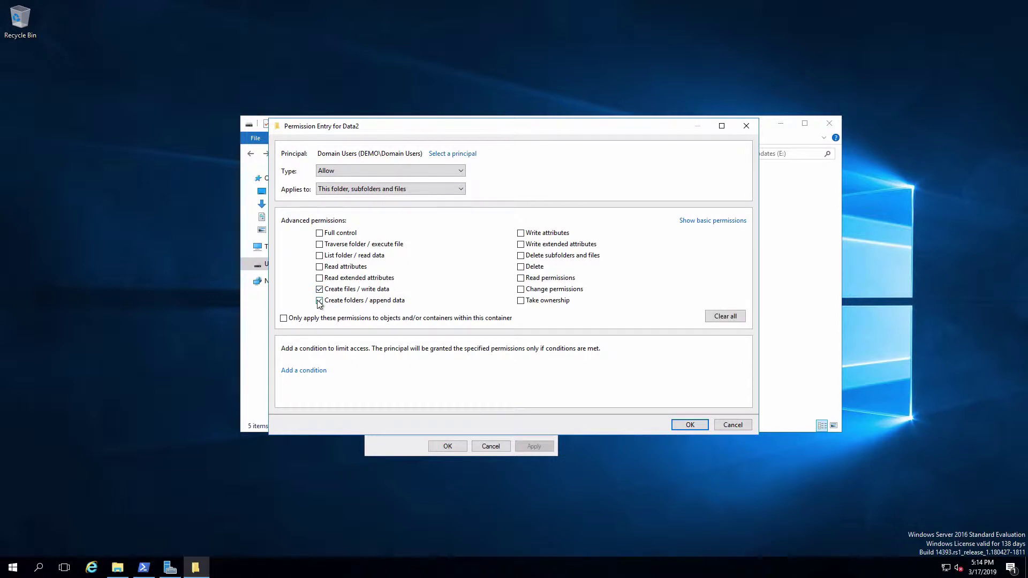
pyautogui.moveTo(374, 127); pyautogui.dragTo(622, 153)
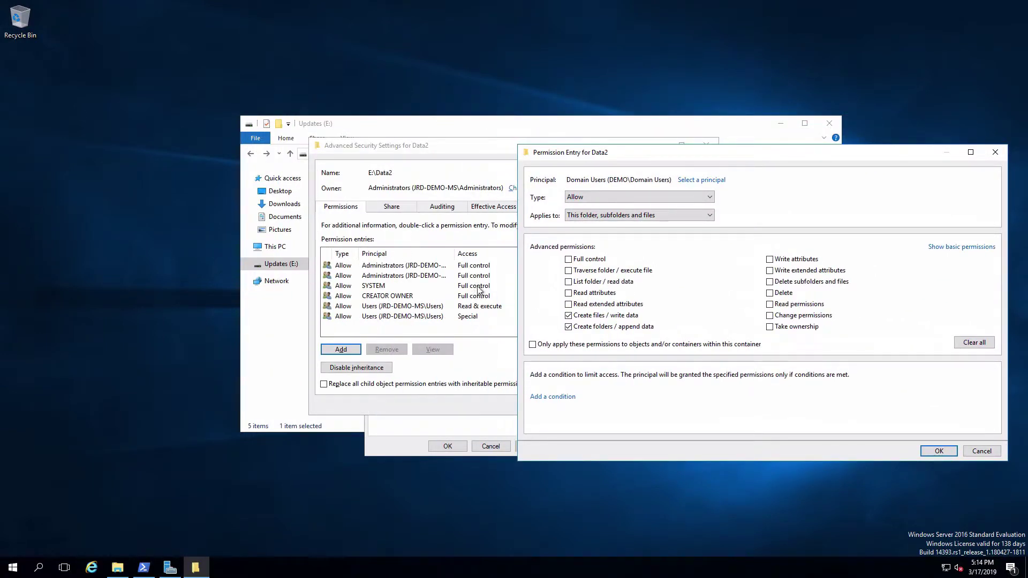
pyautogui.moveTo(727, 157); pyautogui.dragTo(483, 134)
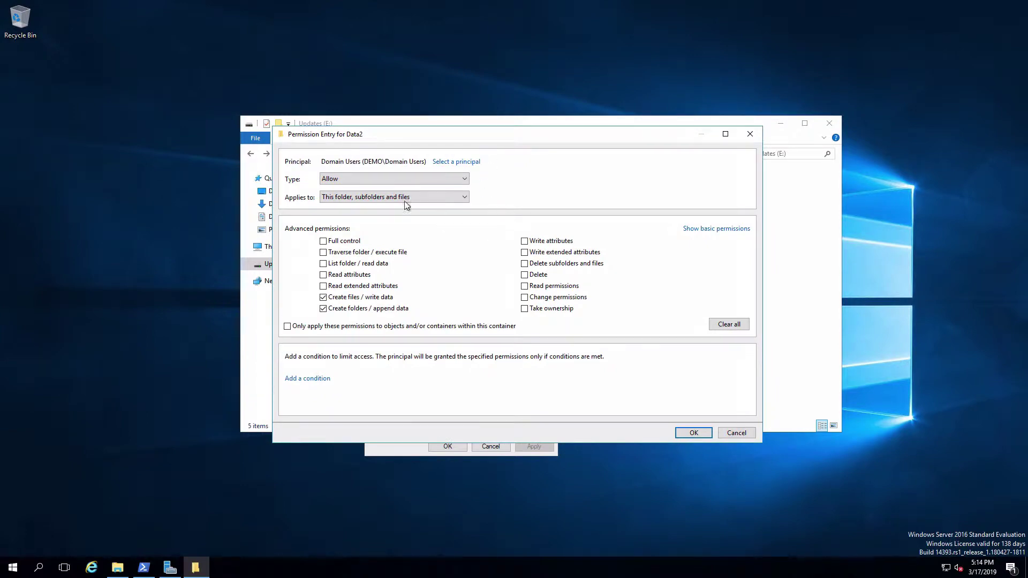
# Make the entry a Deny entry applying to This folder and subfolders.
pyautogui.click(372, 180)
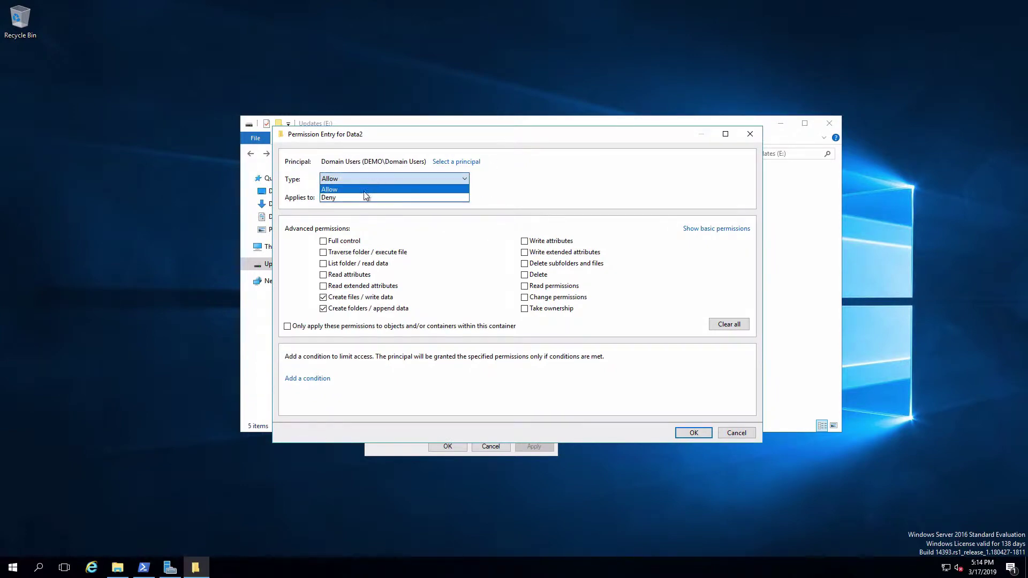
pyautogui.click(362, 197)
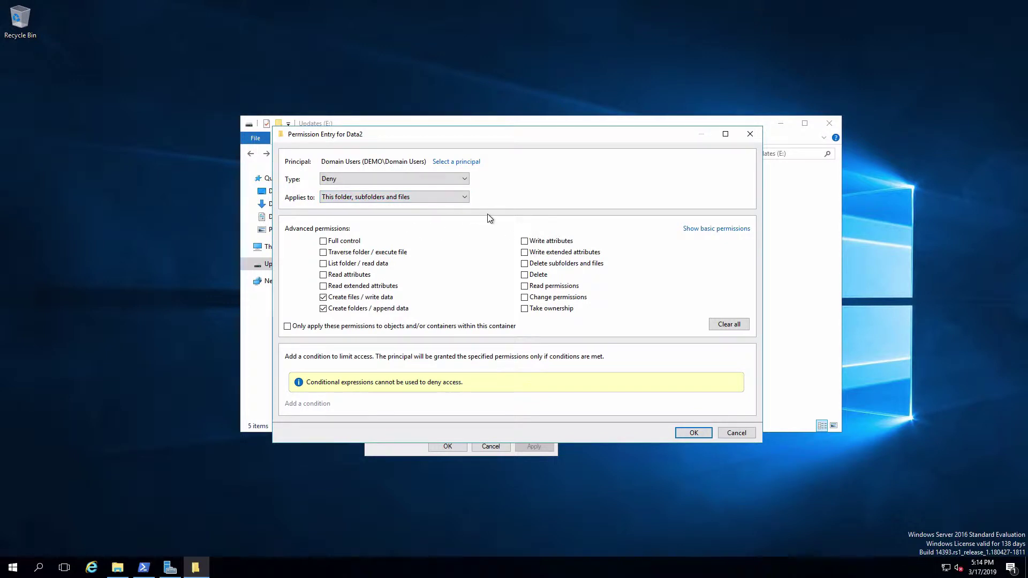
pyautogui.click(465, 197)
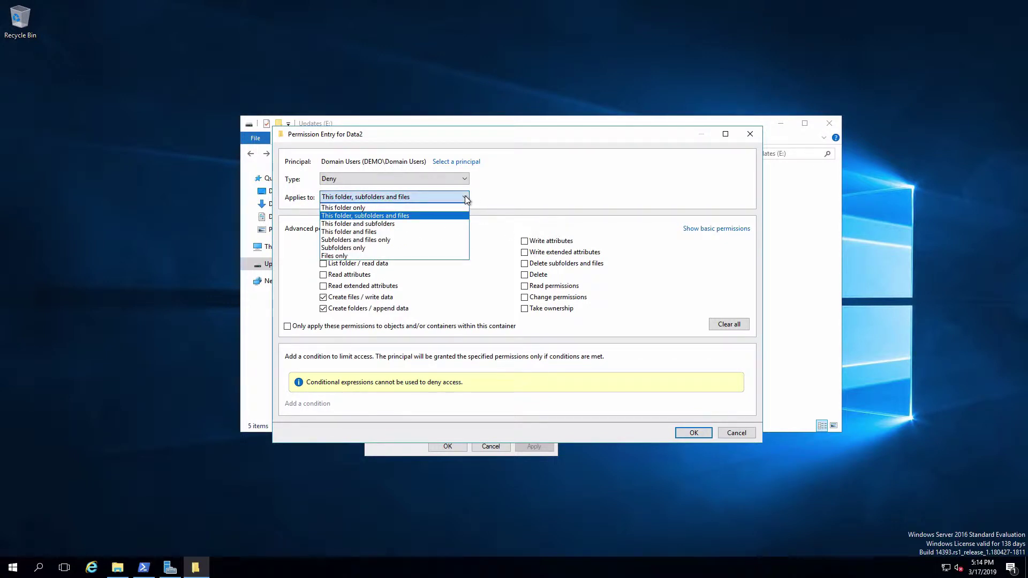
pyautogui.click(405, 224)
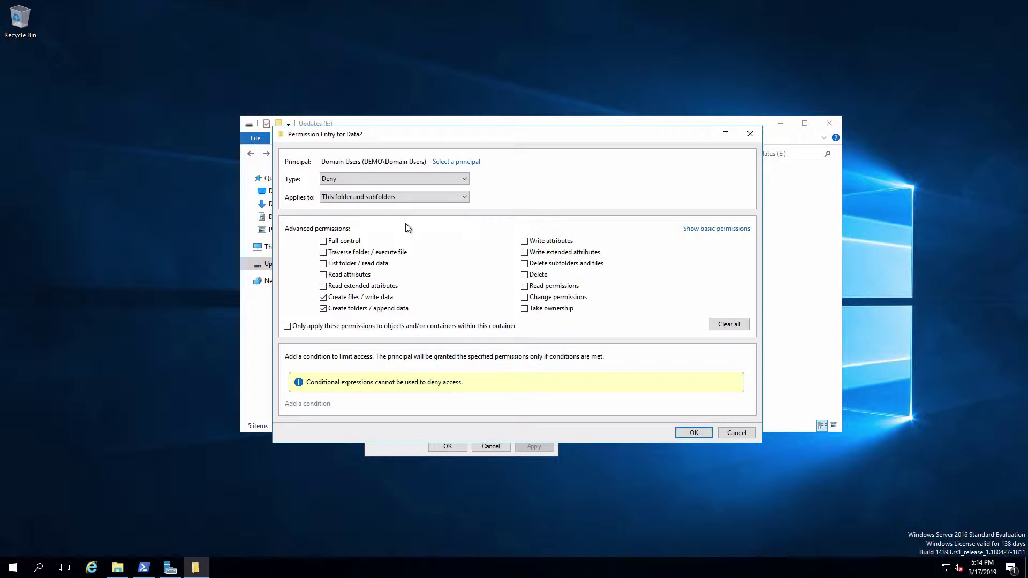
# Save the Domain Users Deny entry and apply it to Data2, confirming the warning.
pyautogui.click(694, 434)
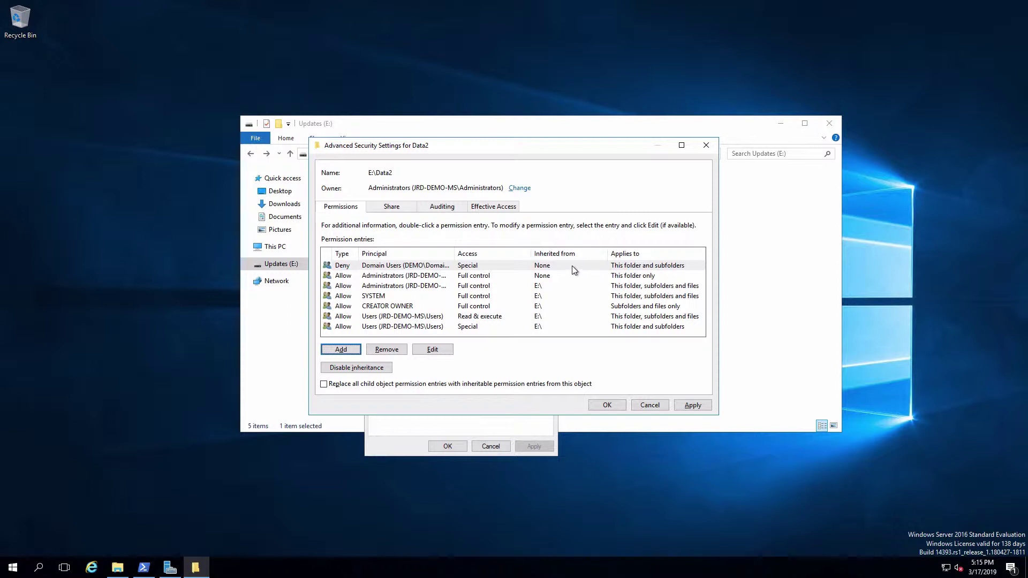
pyautogui.click(691, 406)
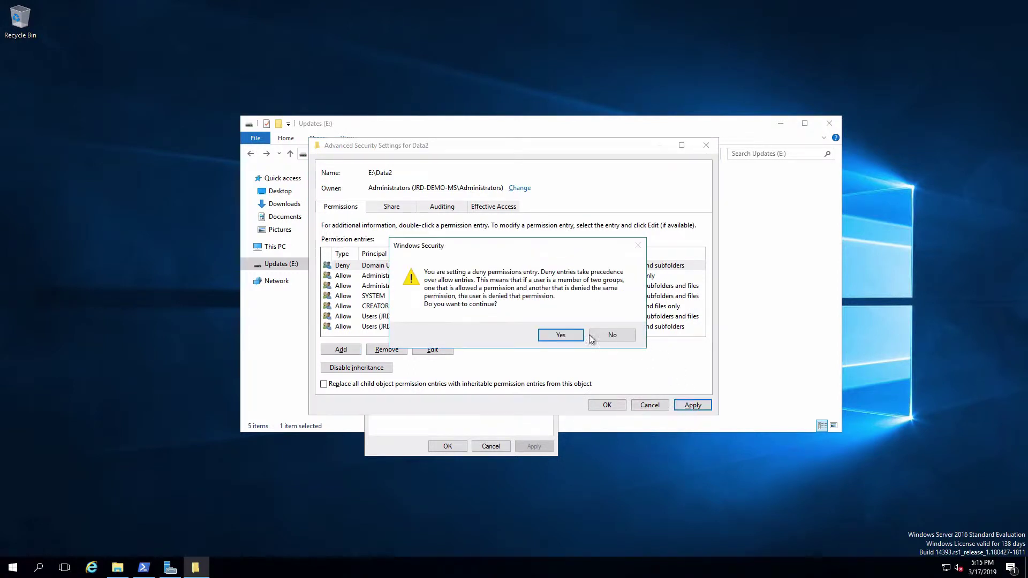
pyautogui.click(569, 337)
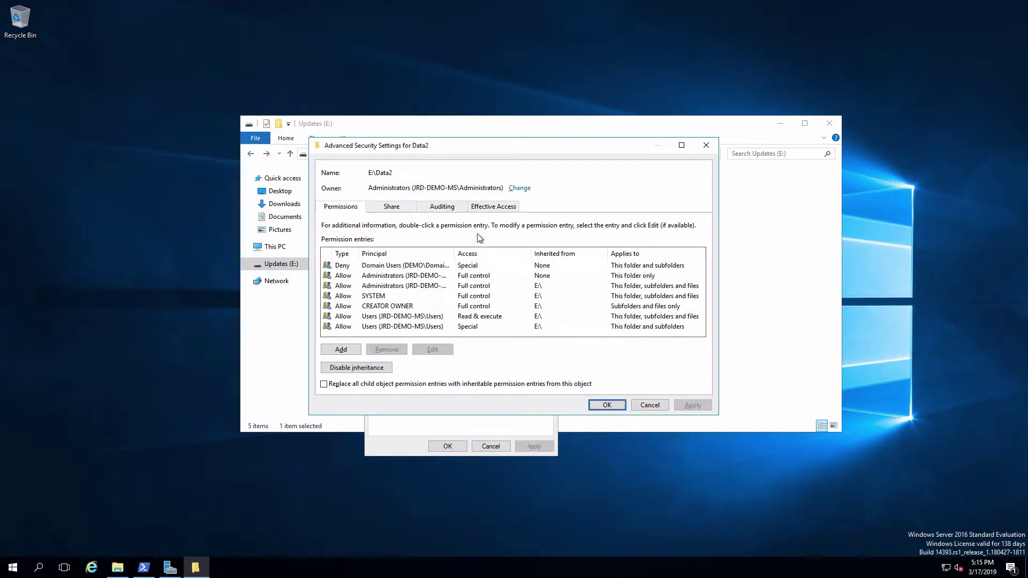
# View a domain user's effective access on Data2, showing create and write denied.
pyautogui.click(503, 209)
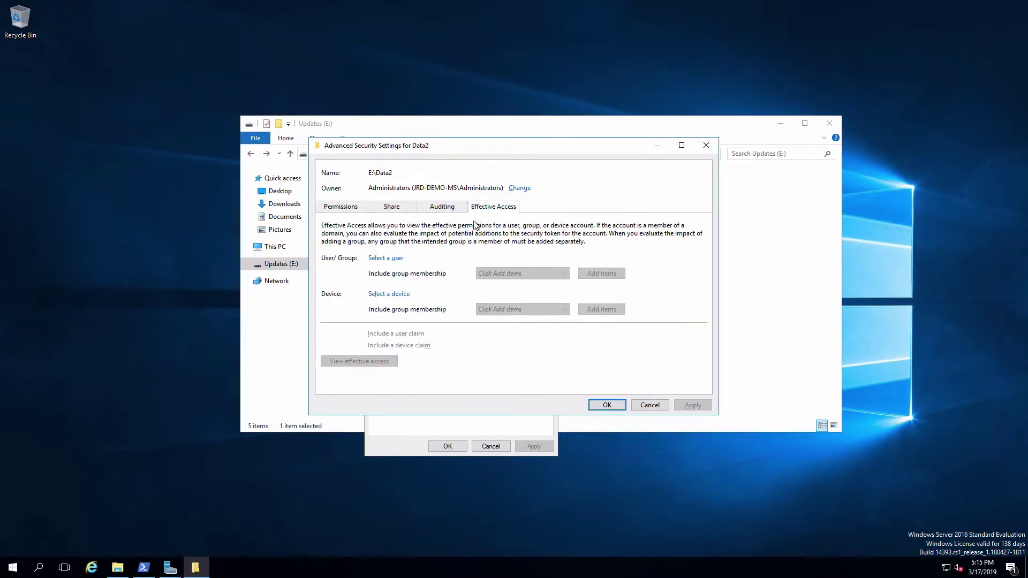
pyautogui.click(398, 258)
pyautogui.write('john')
pyautogui.press('Return')
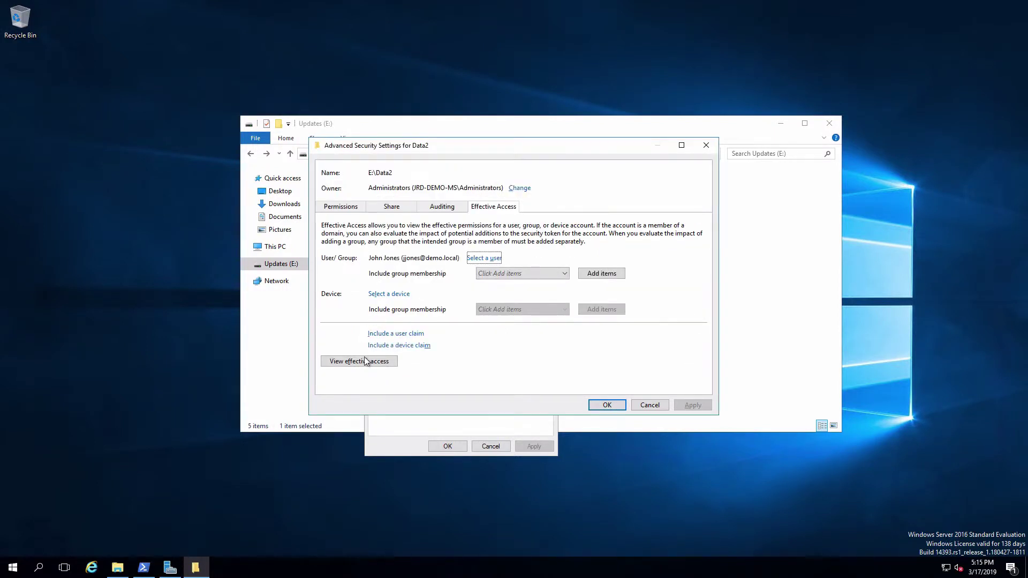
pyautogui.click(369, 362)
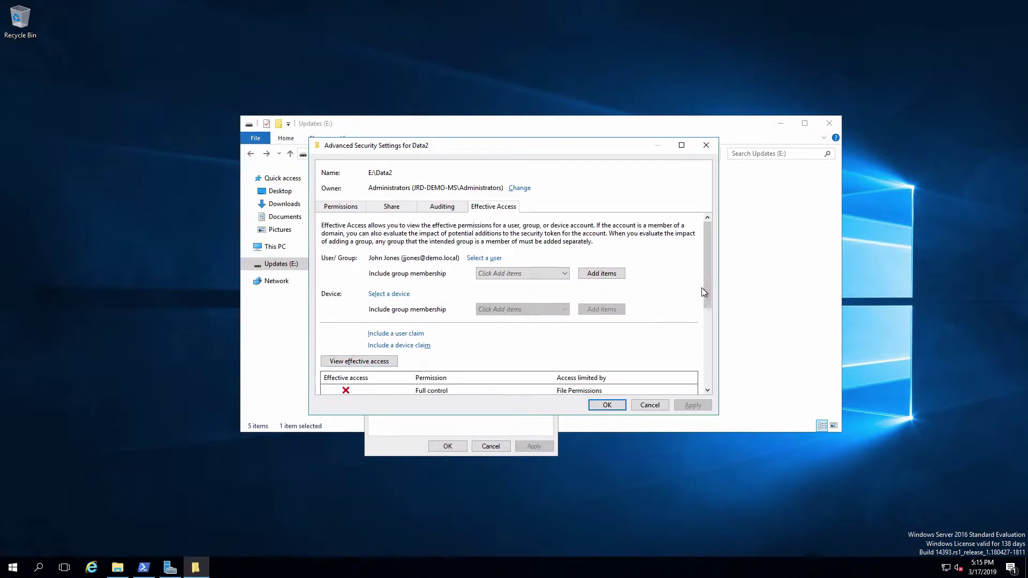
pyautogui.moveTo(708, 284); pyautogui.dragTo(709, 373)
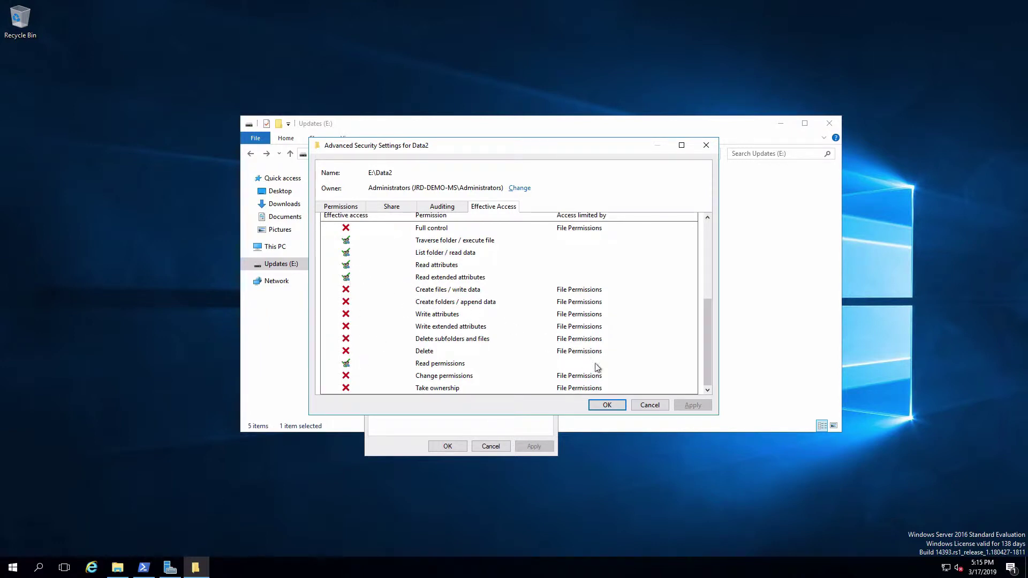
# Close Data2's security dialogs and open the Data2 folder.
pyautogui.click(605, 405)
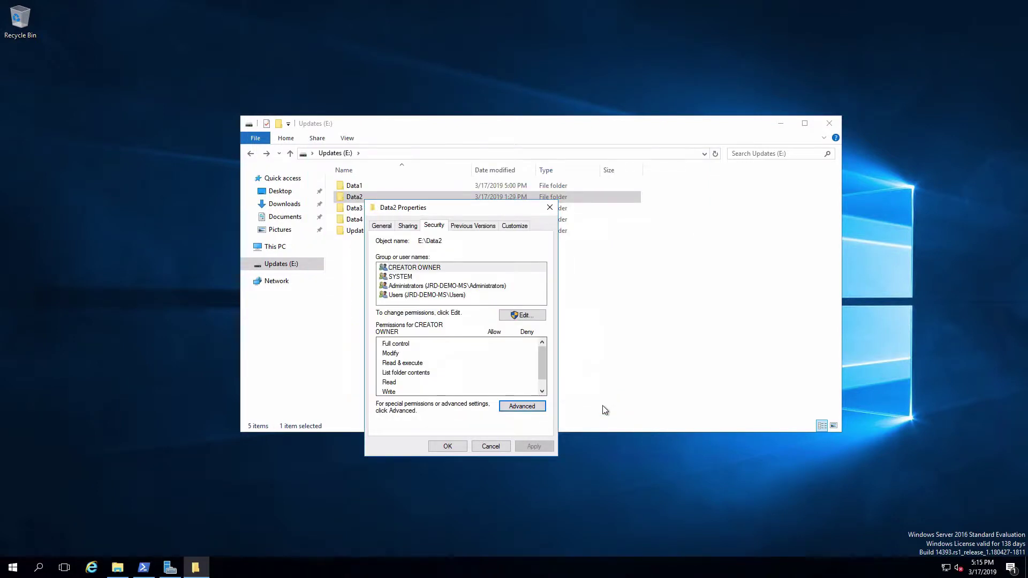
pyautogui.click(444, 446)
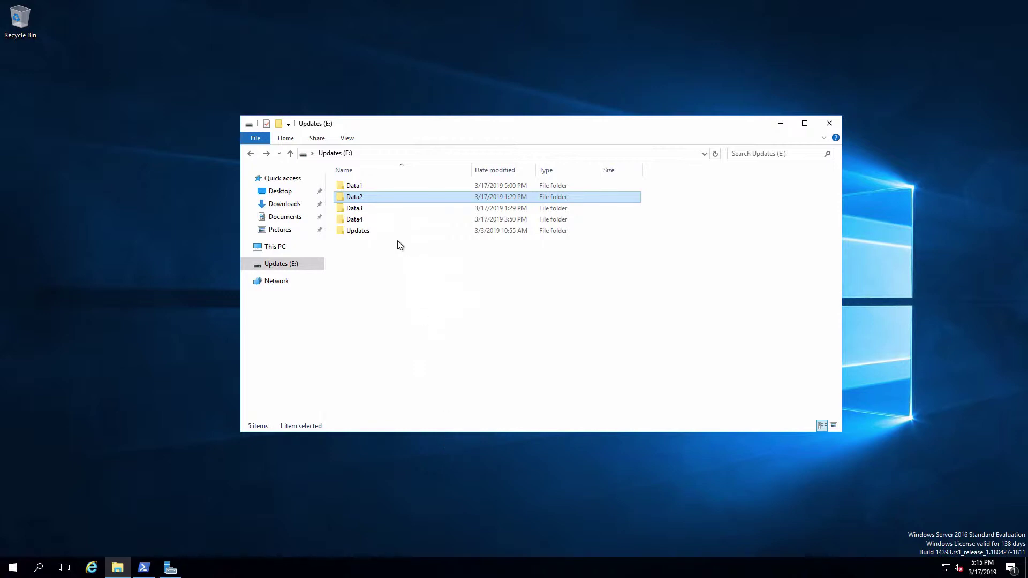
pyautogui.doubleClick(363, 200)
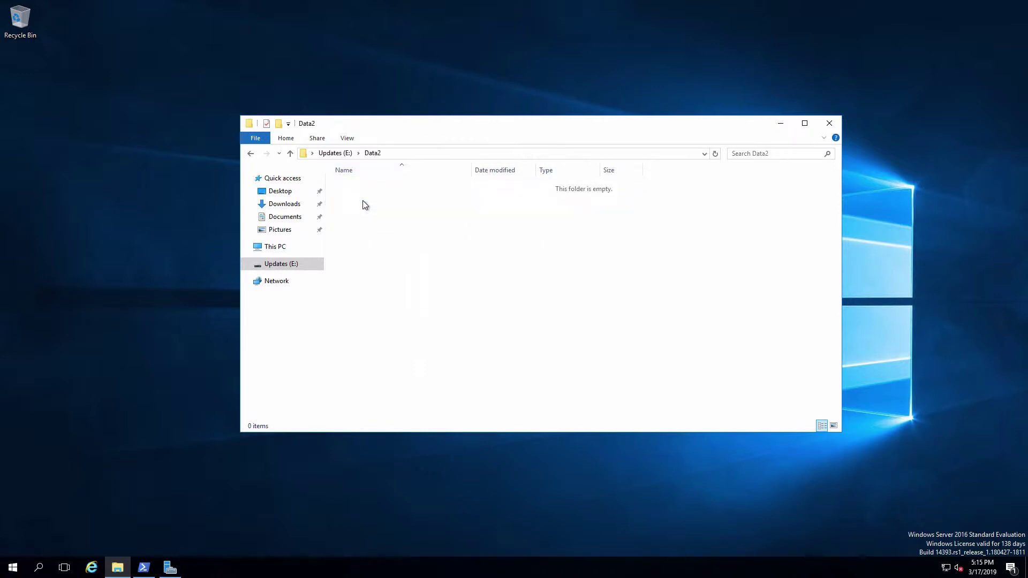
# Try to create a new folder in Data2 and dismiss the resulting Access Denied error.
pyautogui.rightClick(450, 241)
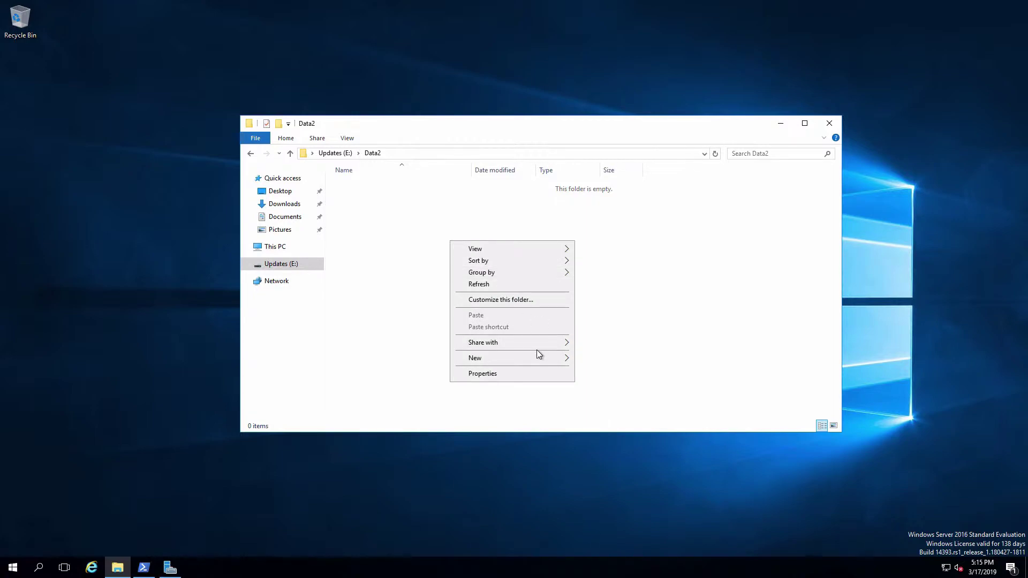
pyautogui.moveTo(534, 358)
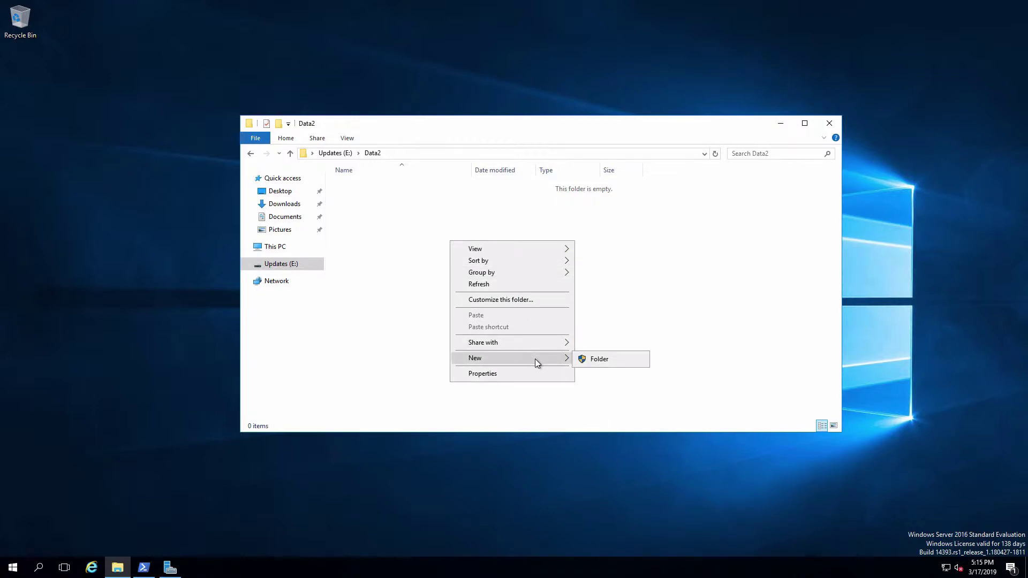
pyautogui.click(600, 359)
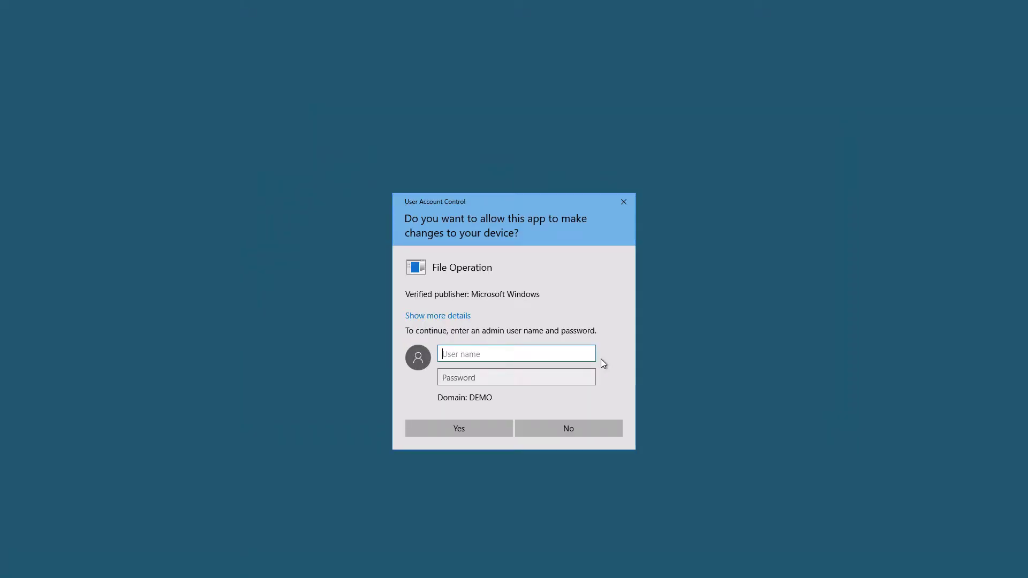
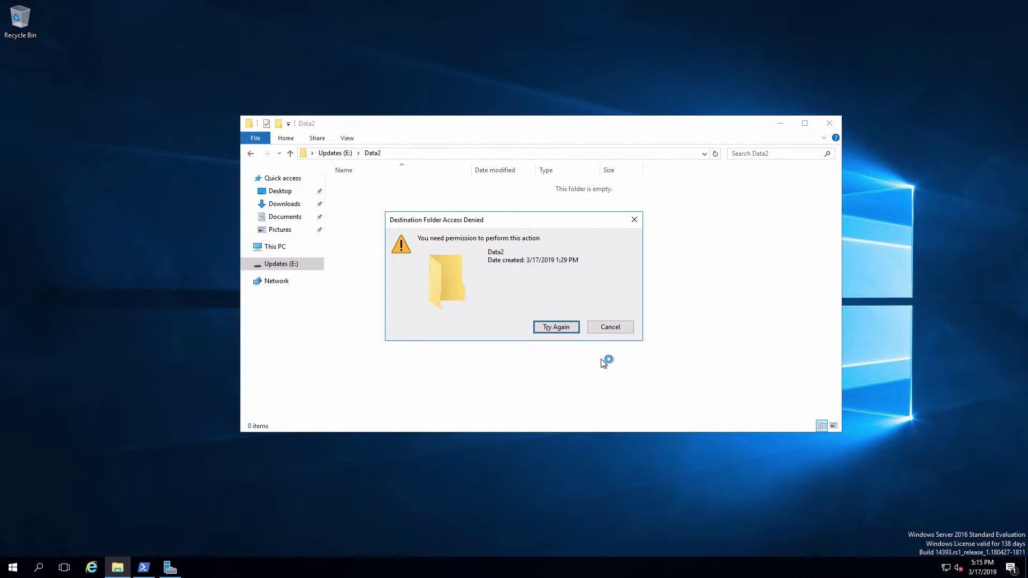
pyautogui.click(618, 328)
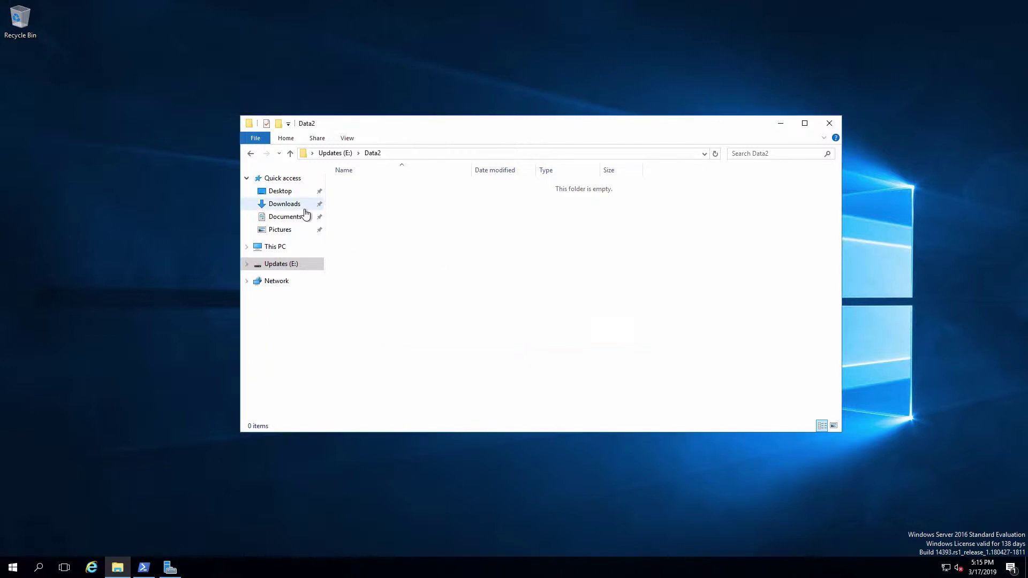
# Return to Updates (E:), reopen Data2's Advanced Security Settings and select the Domain Users Deny entry.
pyautogui.click(250, 154)
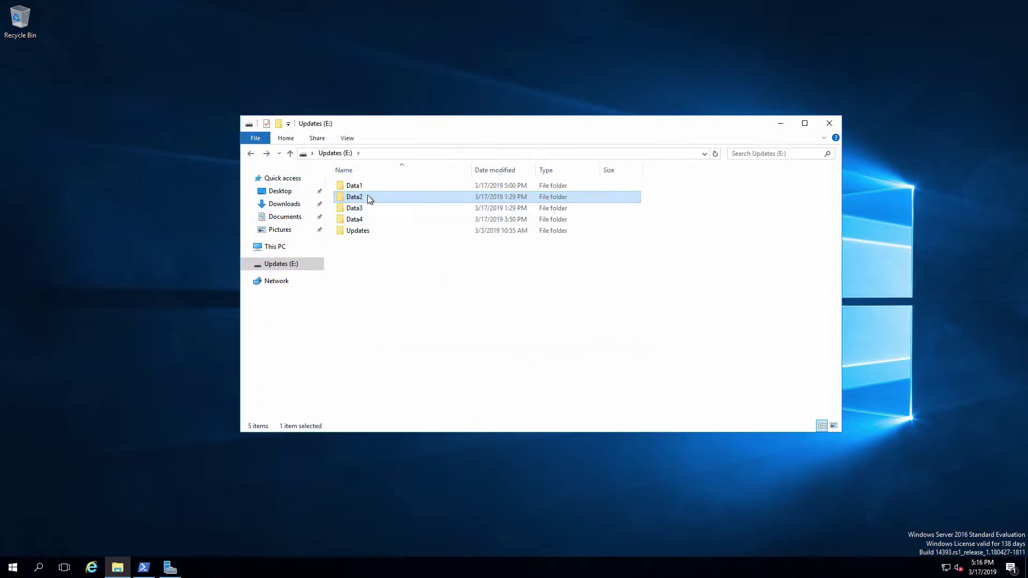
pyautogui.click(369, 197)
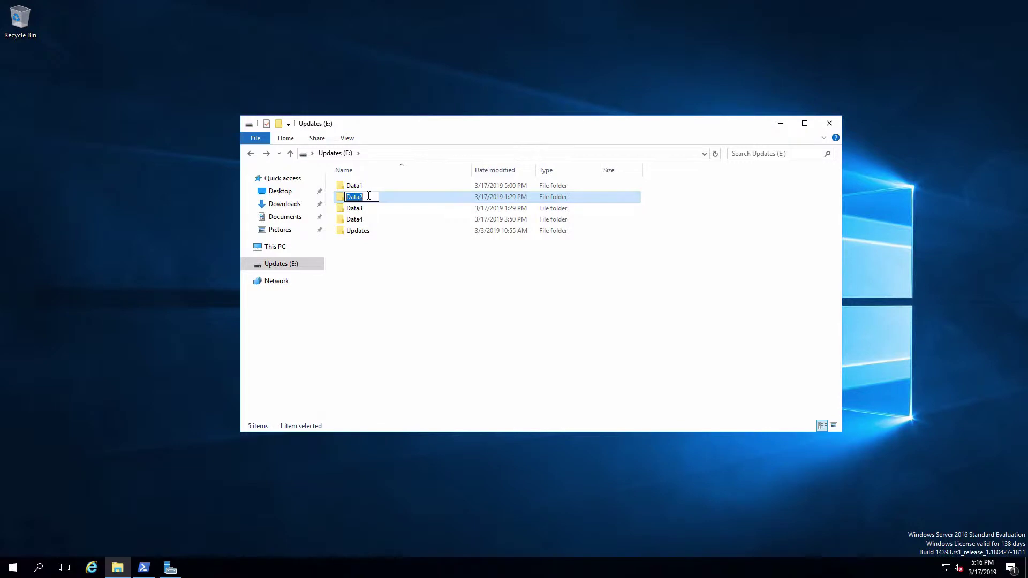
pyautogui.rightClick(341, 201)
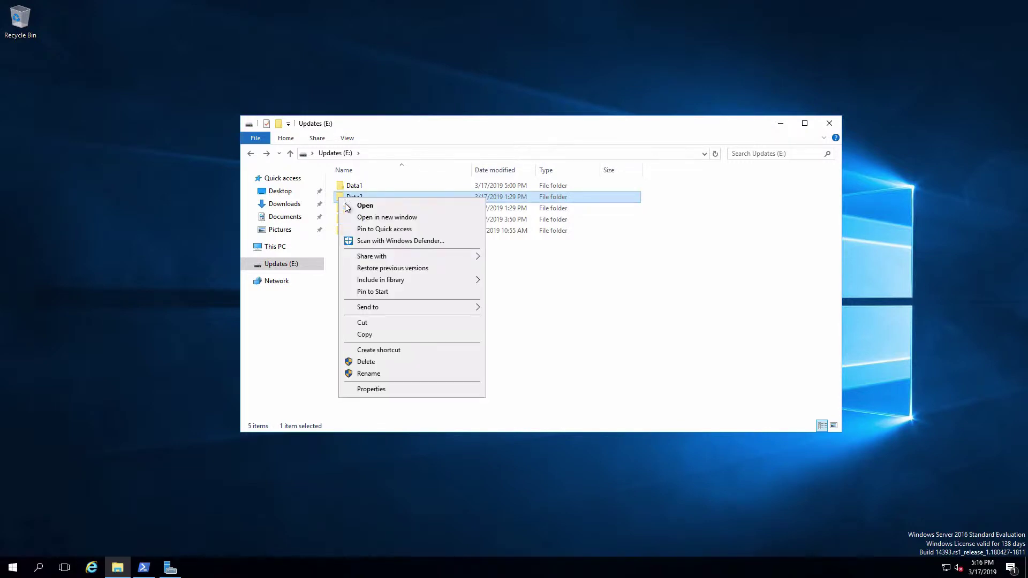
pyautogui.click(405, 390)
pyautogui.click(411, 224)
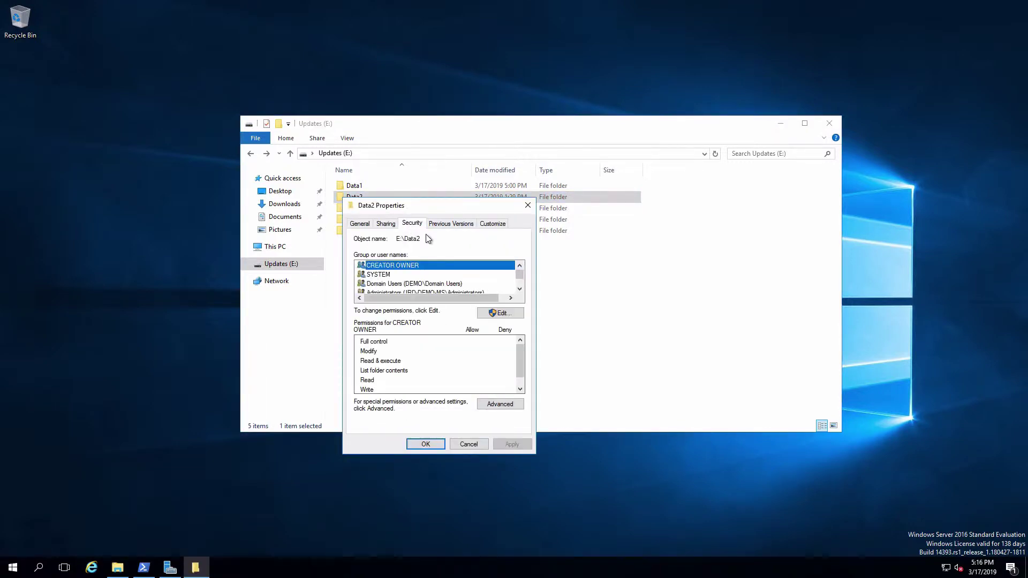
pyautogui.click(513, 406)
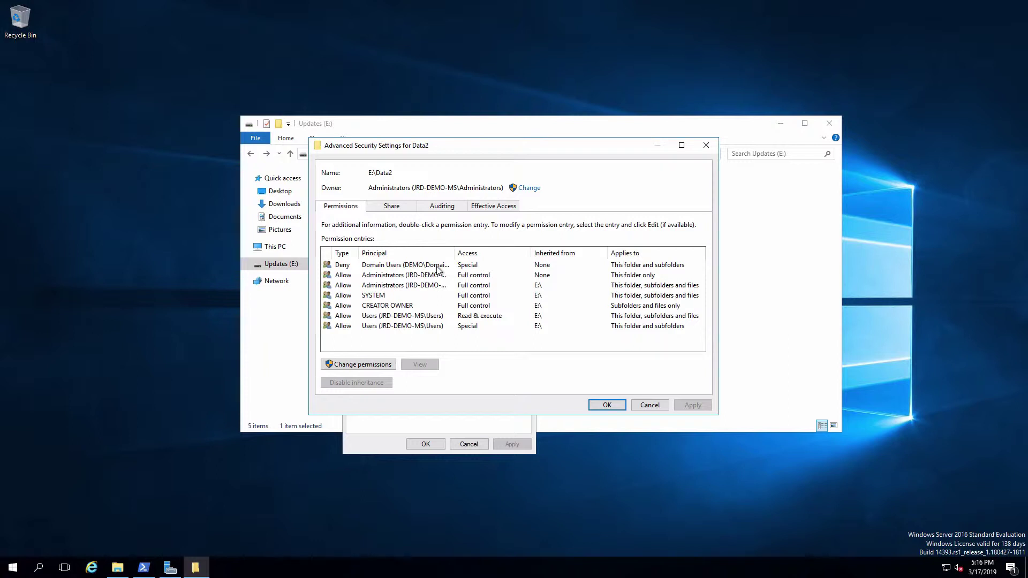
pyautogui.click(391, 266)
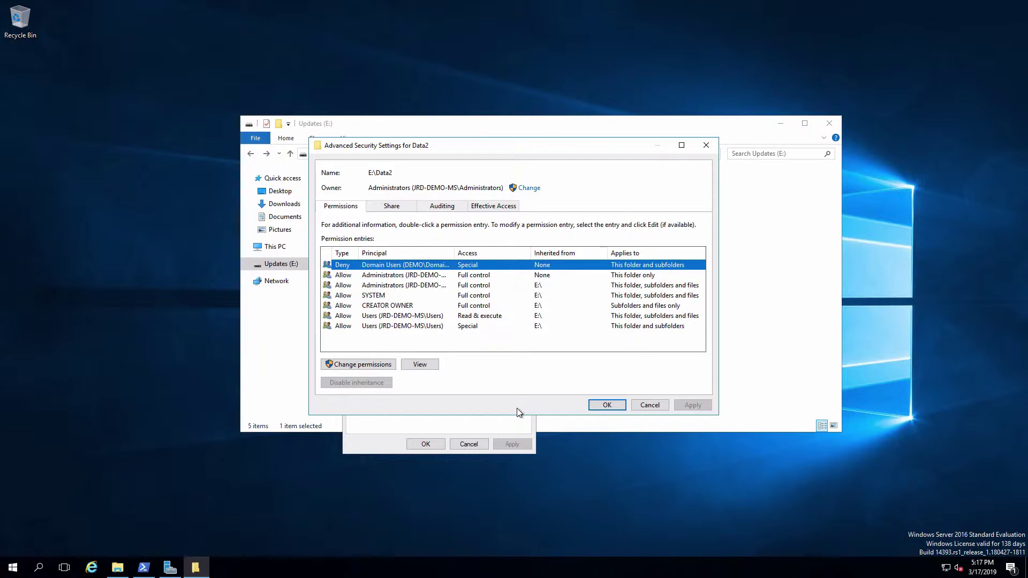
# Unlock Data2's permissions for editing by entering the administrator account name and password.
pyautogui.click(359, 364)
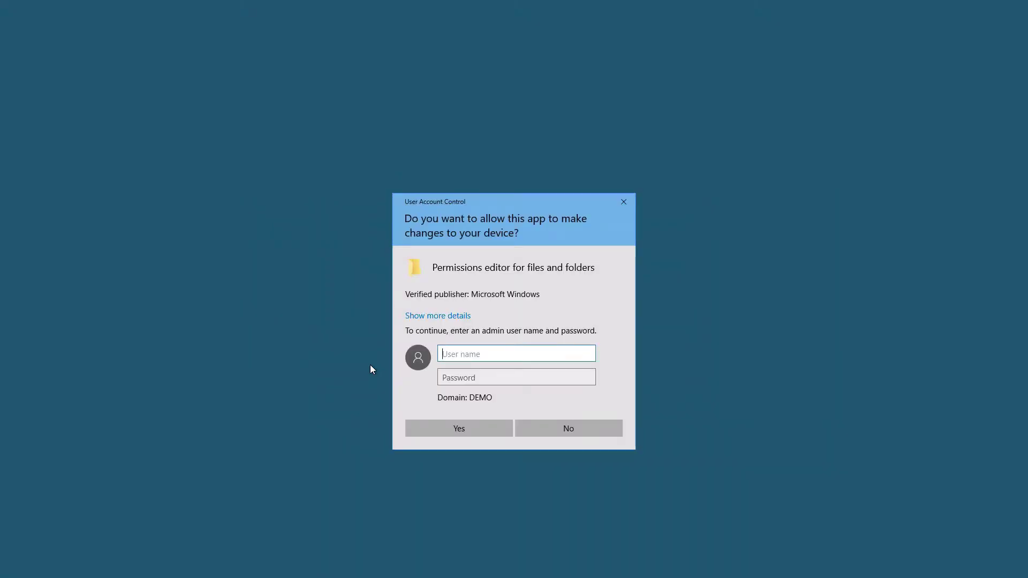
pyautogui.press('Tab')
pyautogui.write('••••••••')
pyautogui.press('Return')
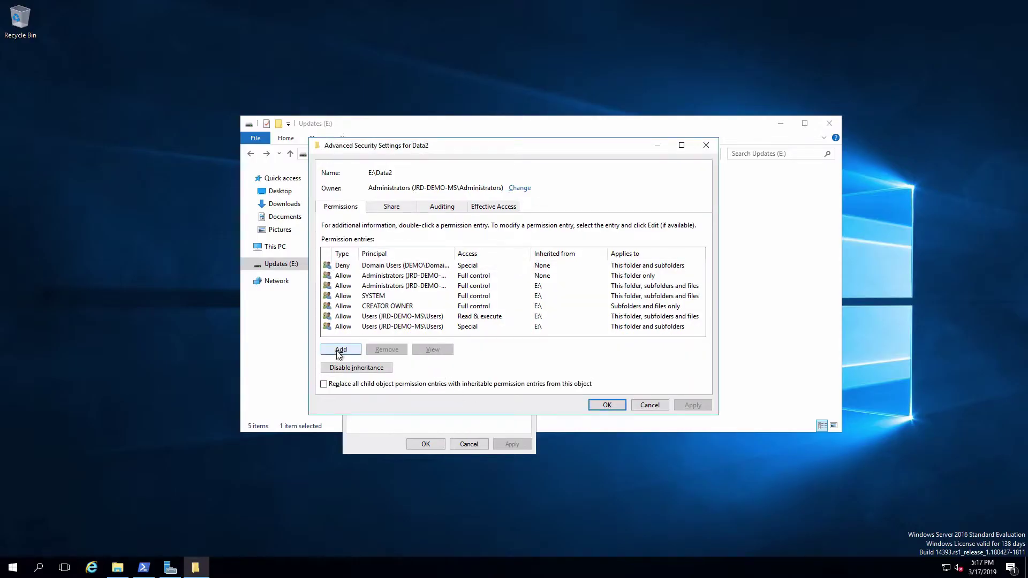
# Select the Domain Users Deny entry, remove it and apply the change.
pyautogui.click(369, 265)
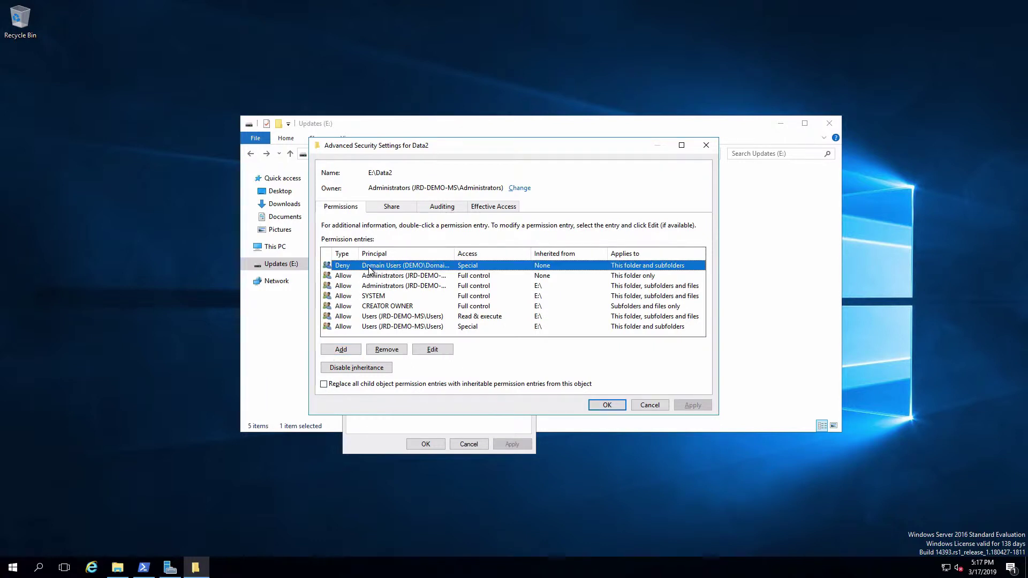
pyautogui.click(397, 351)
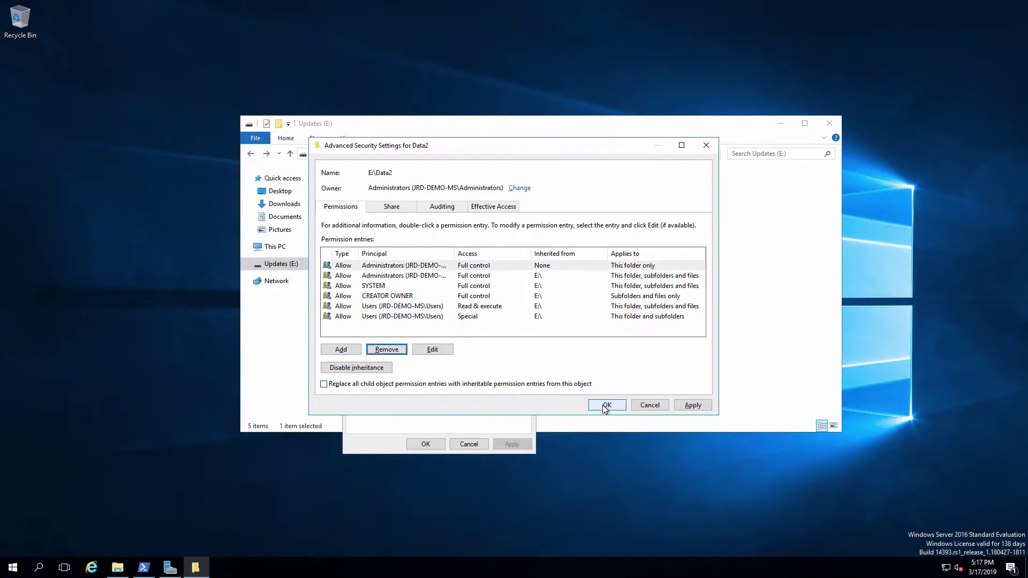
pyautogui.click(693, 405)
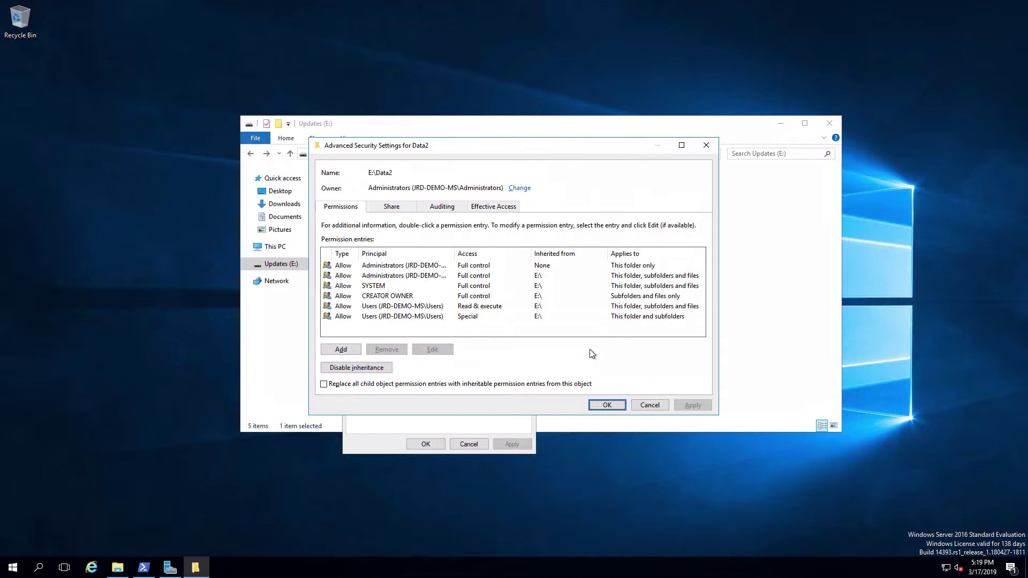
pyautogui.click(393, 317)
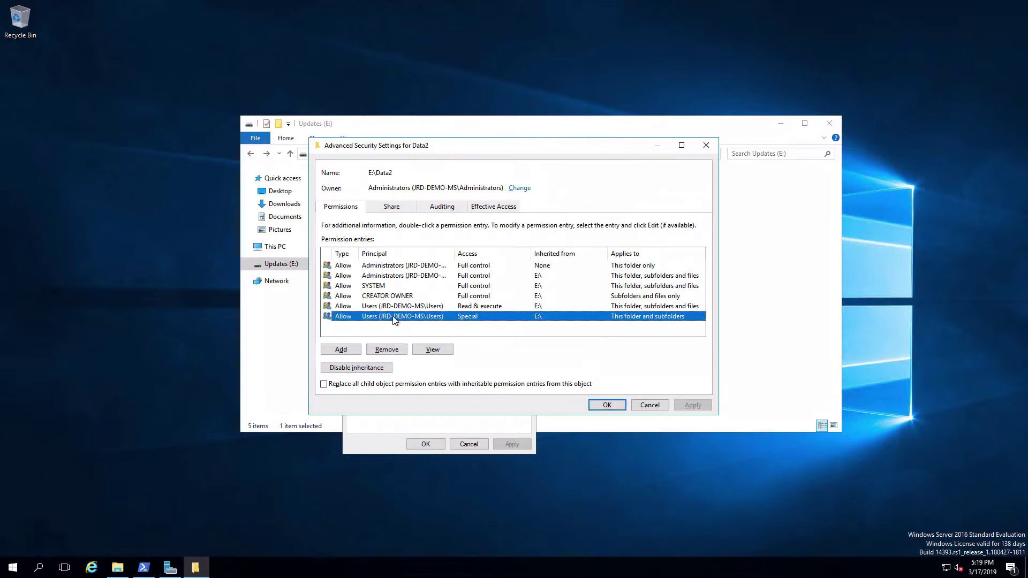
pyautogui.click(393, 350)
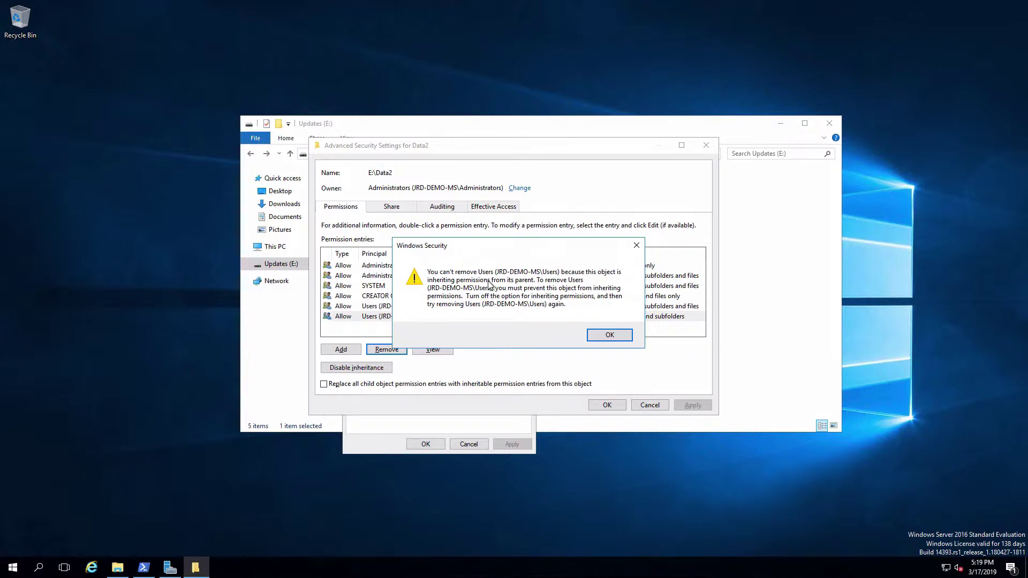
pyautogui.click(610, 335)
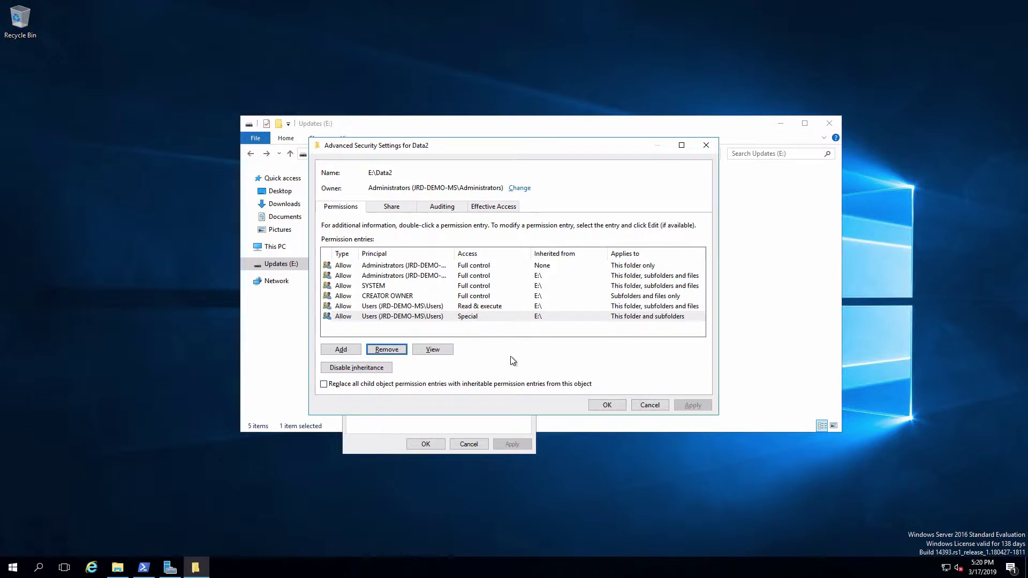
# Disable inheritance converting to explicit permissions, then remove the Users (Special) entry and apply.
pyautogui.click(374, 369)
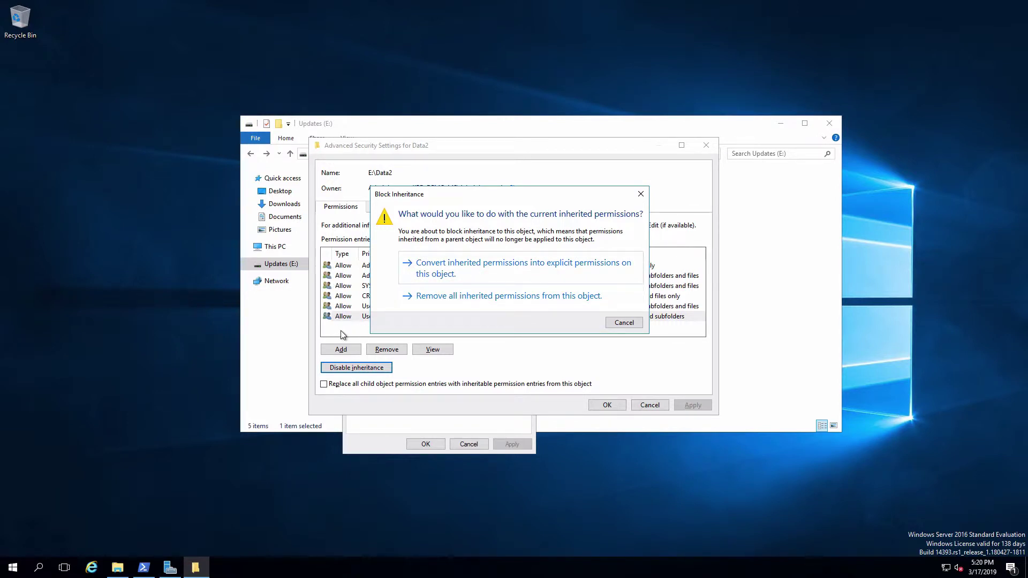
pyautogui.click(529, 272)
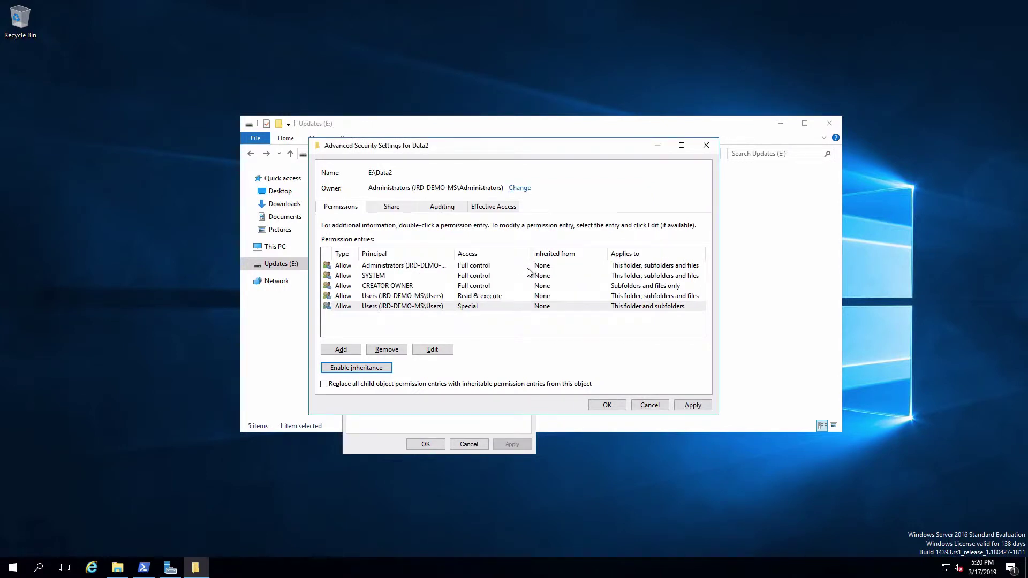
pyautogui.click(362, 310)
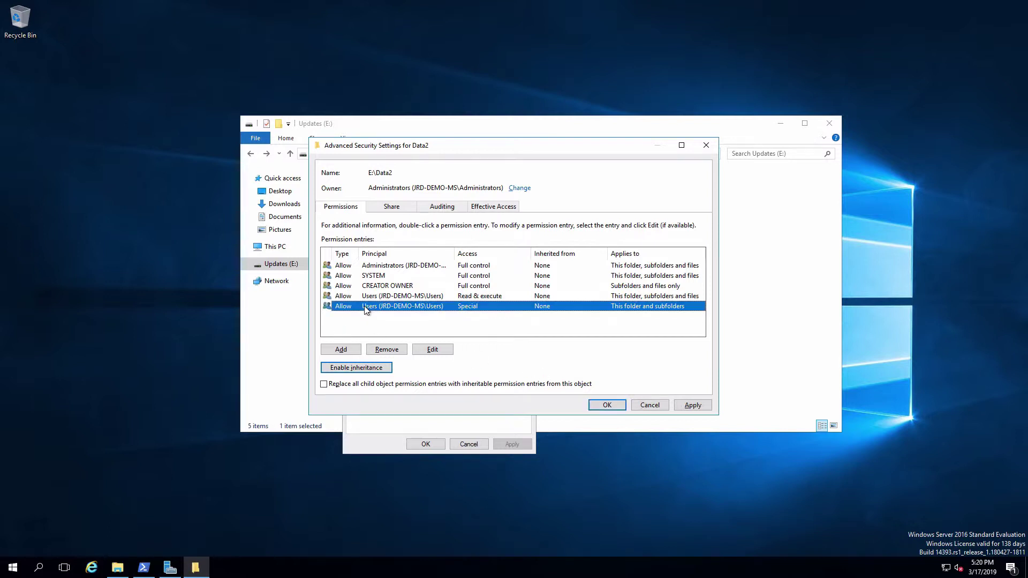
pyautogui.click(387, 351)
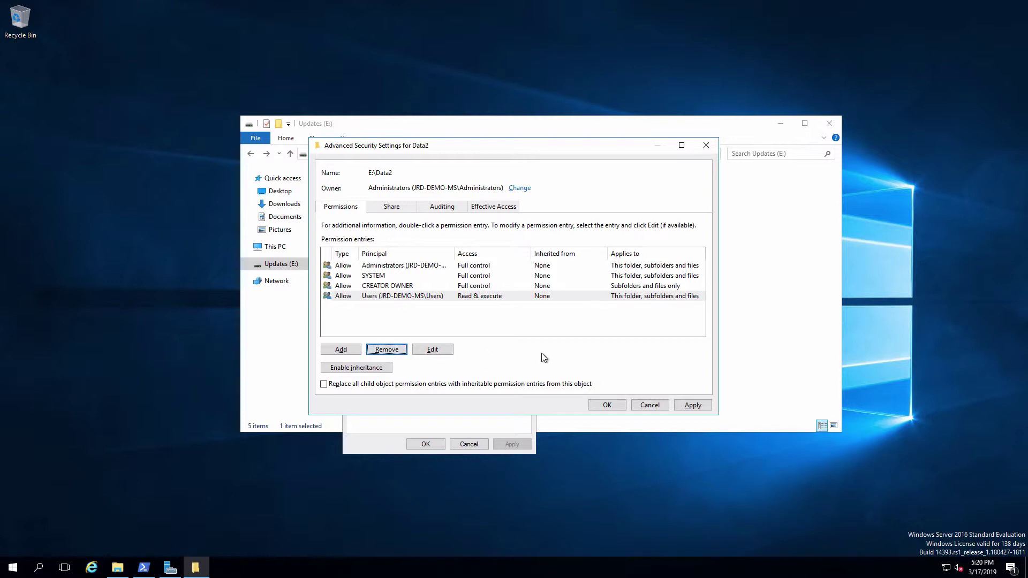
pyautogui.click(697, 408)
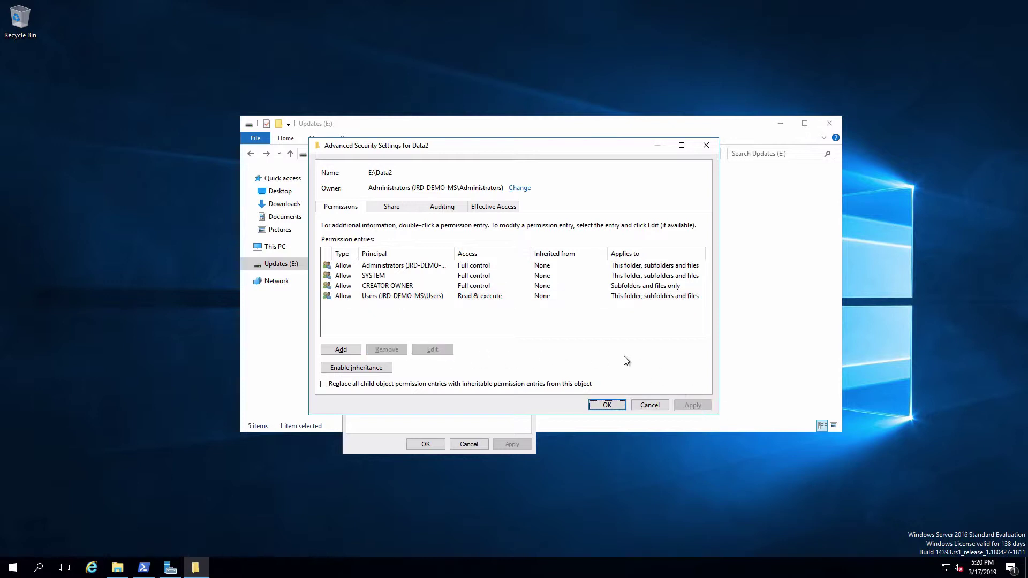
pyautogui.click(493, 209)
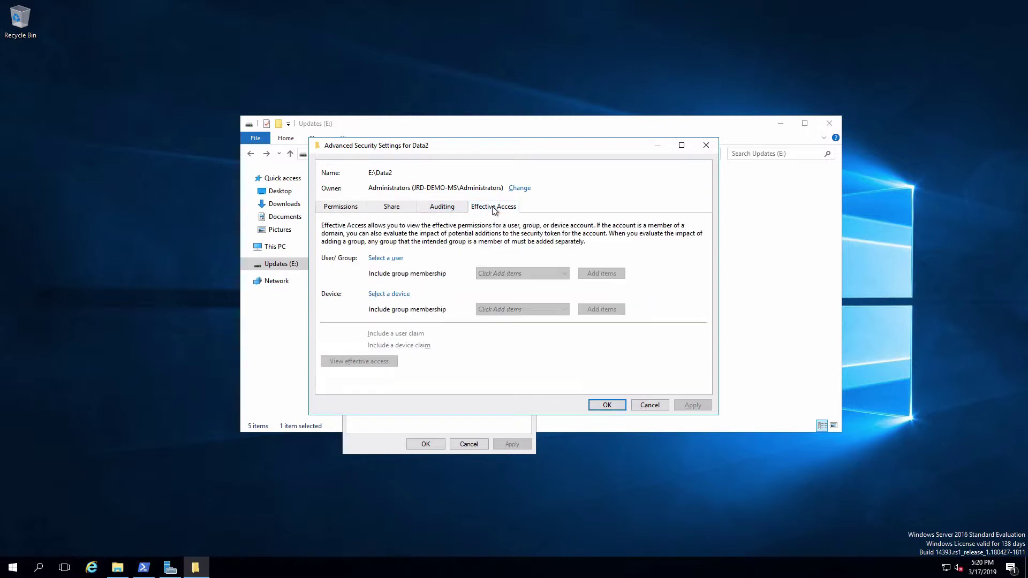
pyautogui.click(391, 259)
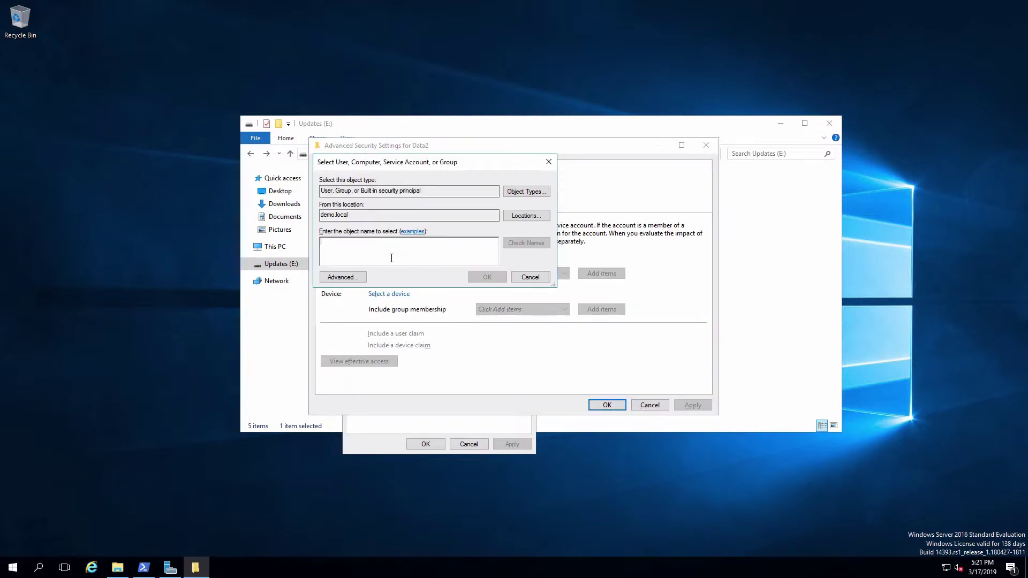
pyautogui.write('john')
pyautogui.press('Return')
pyautogui.click(374, 362)
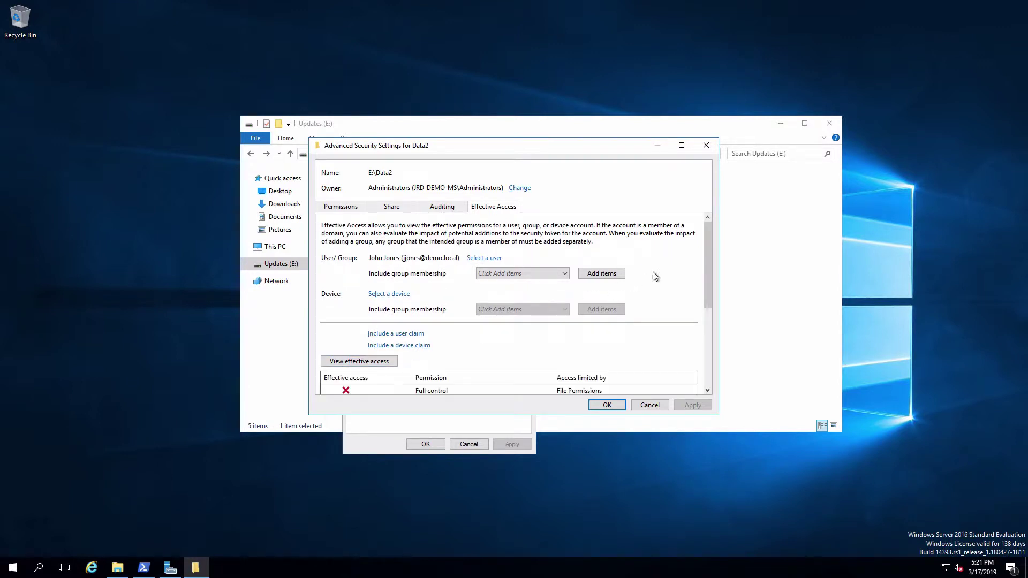
pyautogui.moveTo(710, 258); pyautogui.dragTo(708, 351)
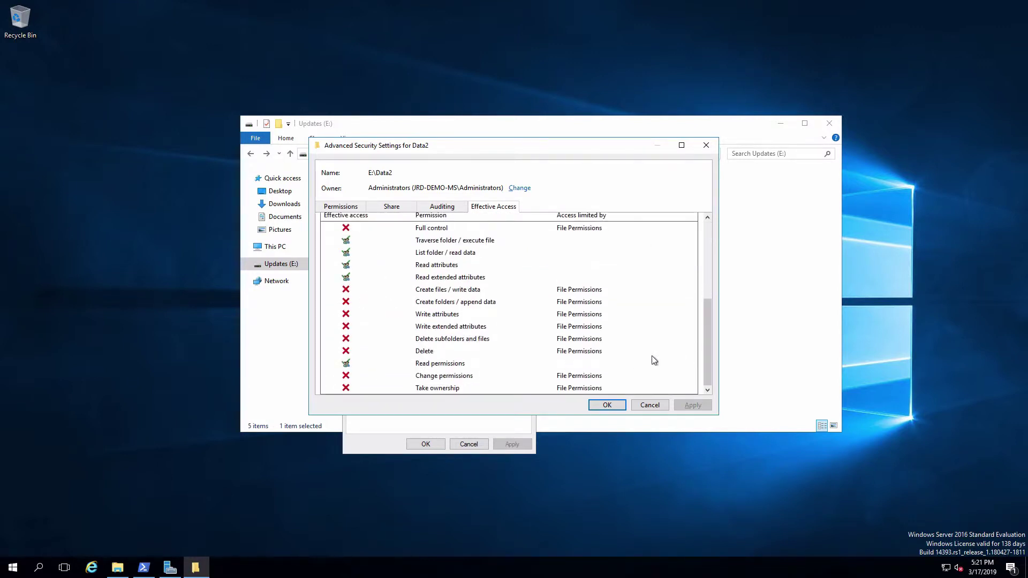
pyautogui.click(650, 405)
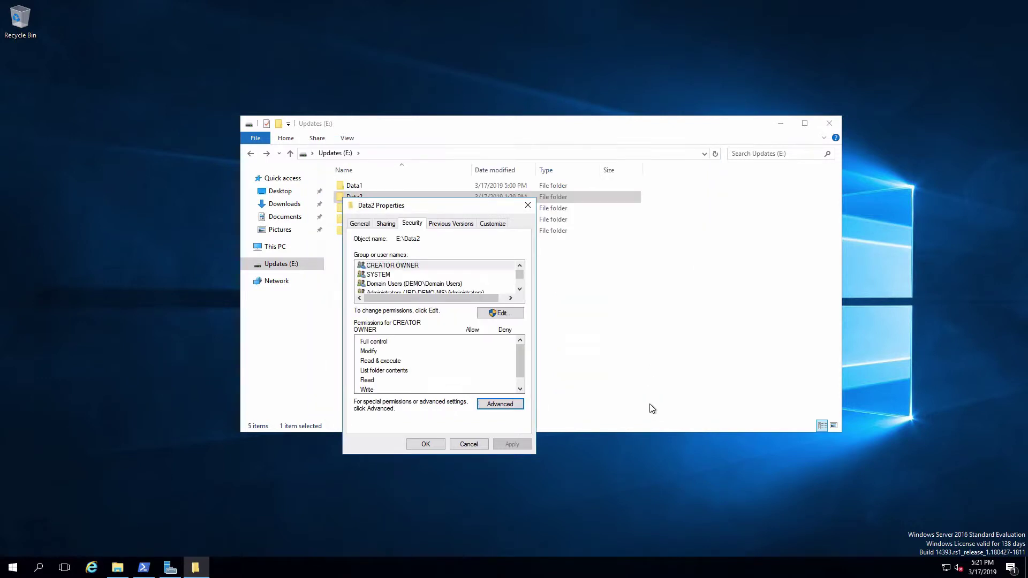
pyautogui.click(500, 404)
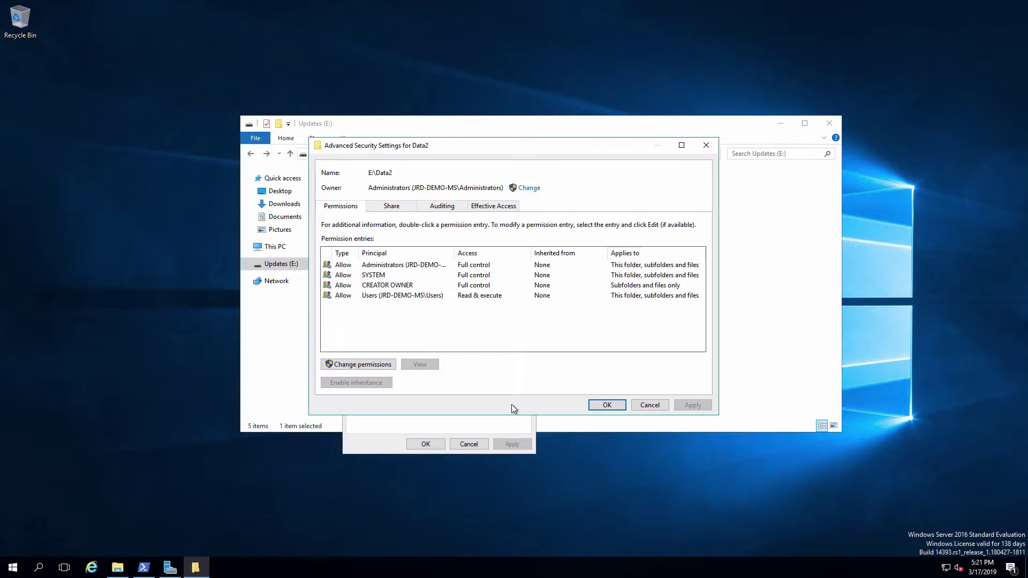
# Close Data2's security dialogs and open the Data2 folder.
pyautogui.click(650, 405)
pyautogui.click(426, 446)
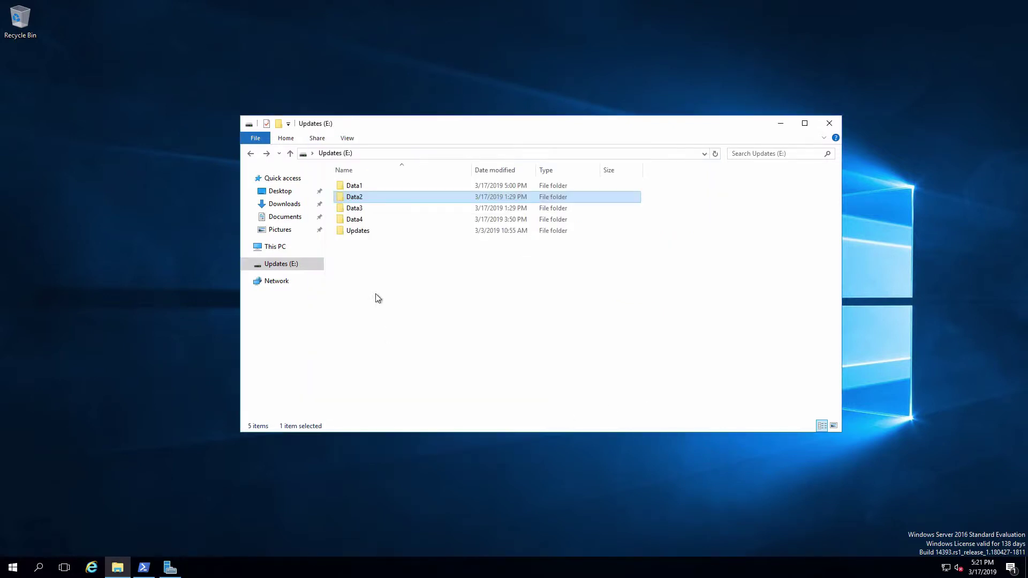
pyautogui.doubleClick(351, 198)
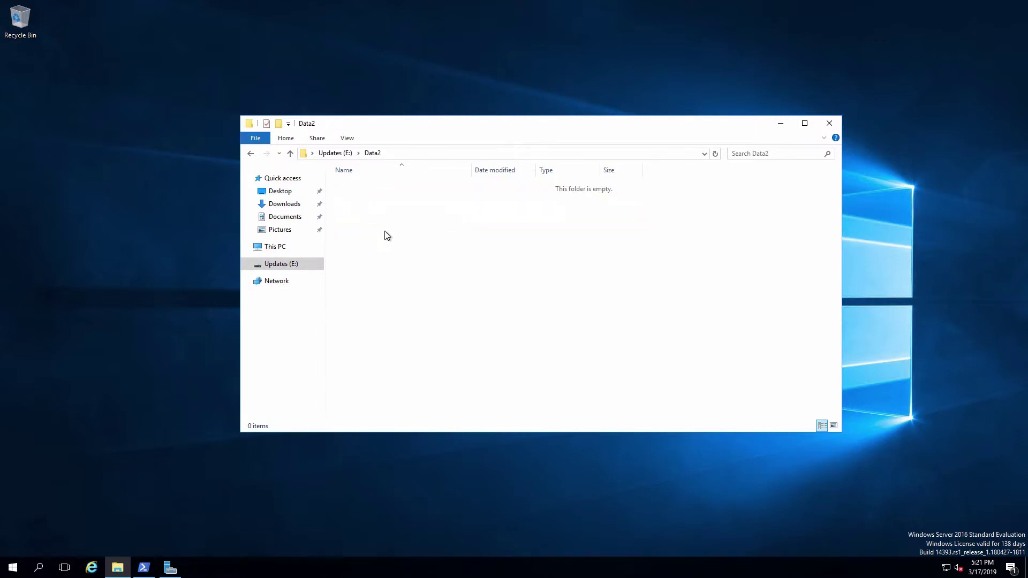
# Create a new folder named Group1 in Data2, authorizing with administrator credentials.
pyautogui.rightClick(467, 289)
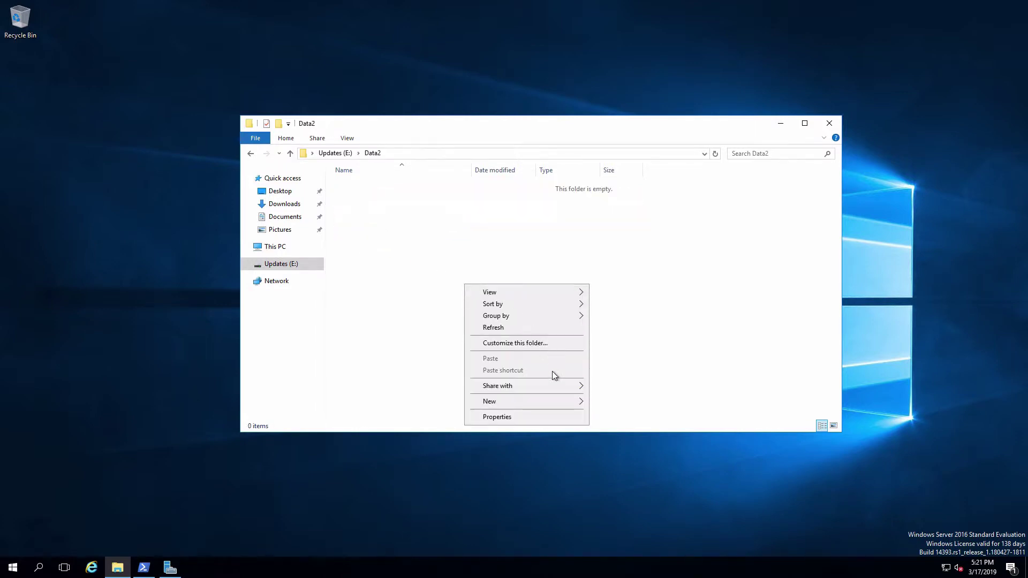
pyautogui.moveTo(552, 402)
pyautogui.click(614, 405)
pyautogui.write('administrator')
pyautogui.press('Tab')
pyautogui.write('Pa$$w0rd')
pyautogui.press('Return')
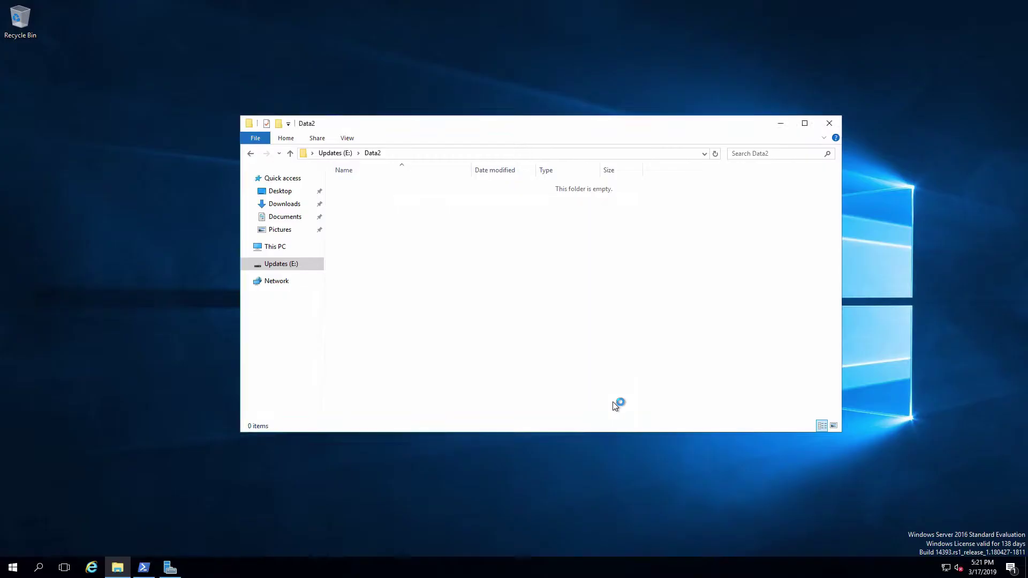
pyautogui.write('Group1')
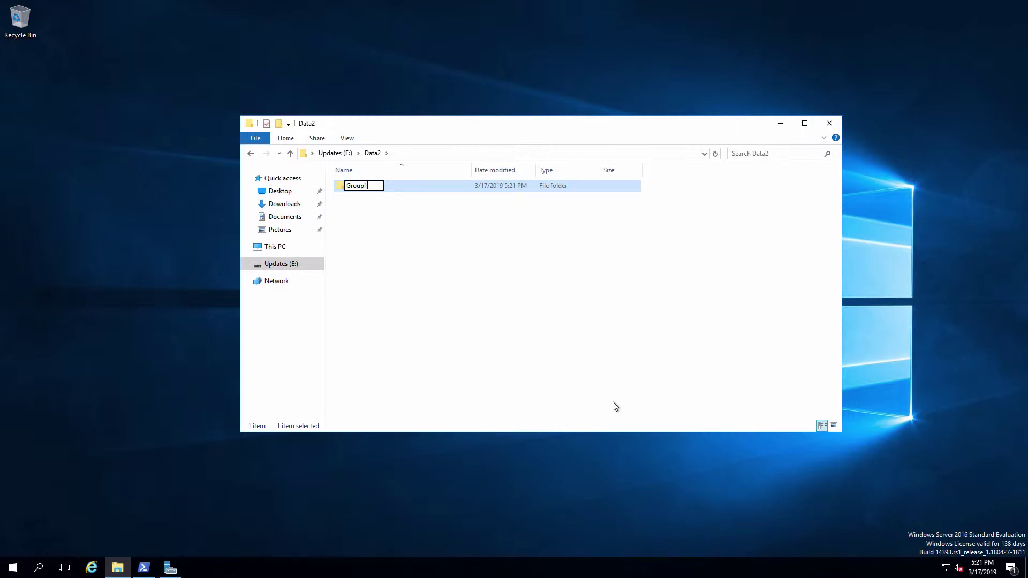
pyautogui.press('Return')
# Create a second folder named Group2, again supplying administrator credentials.
pyautogui.rightClick(479, 266)
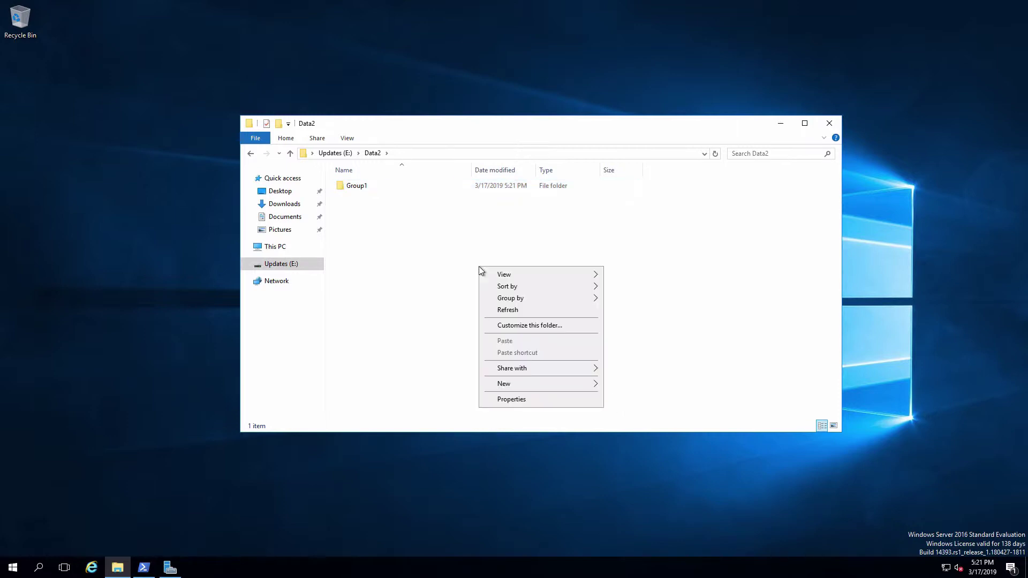
pyautogui.moveTo(541, 386)
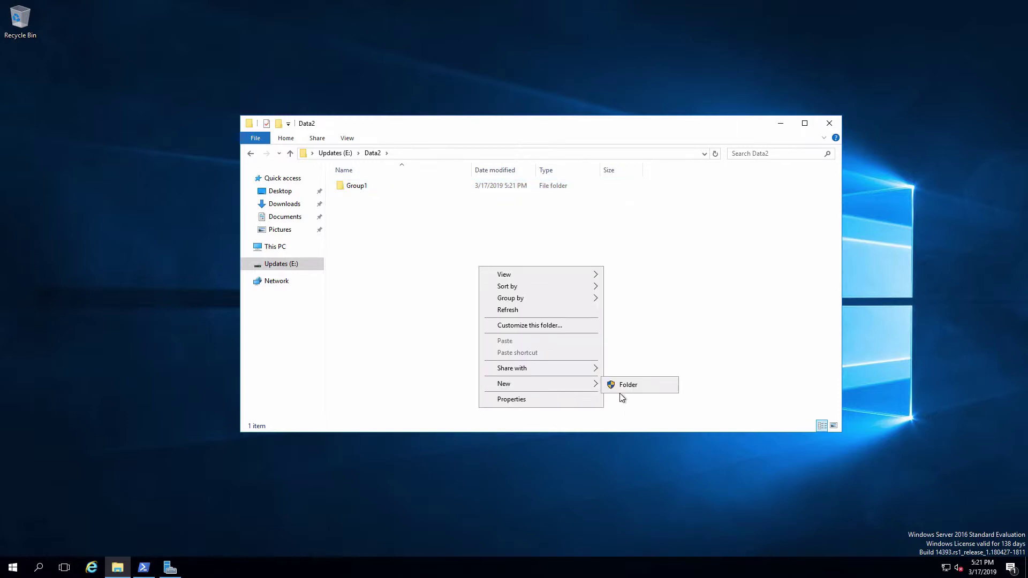
pyautogui.click(626, 391)
pyautogui.write('administrator')
pyautogui.press('Tab')
pyautogui.write('Password')
pyautogui.press('Return')
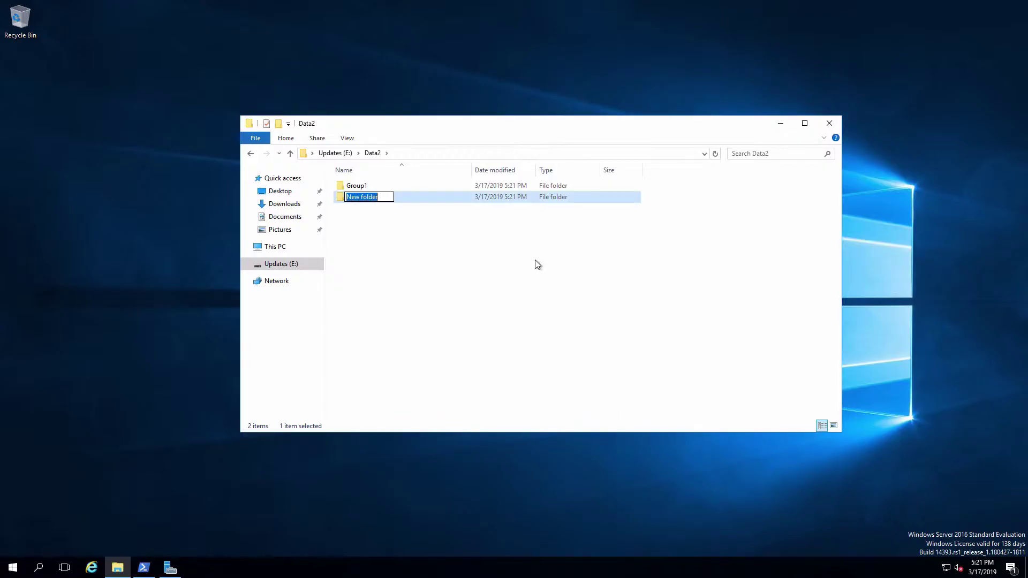
pyautogui.write('Group2')
pyautogui.press('Return')
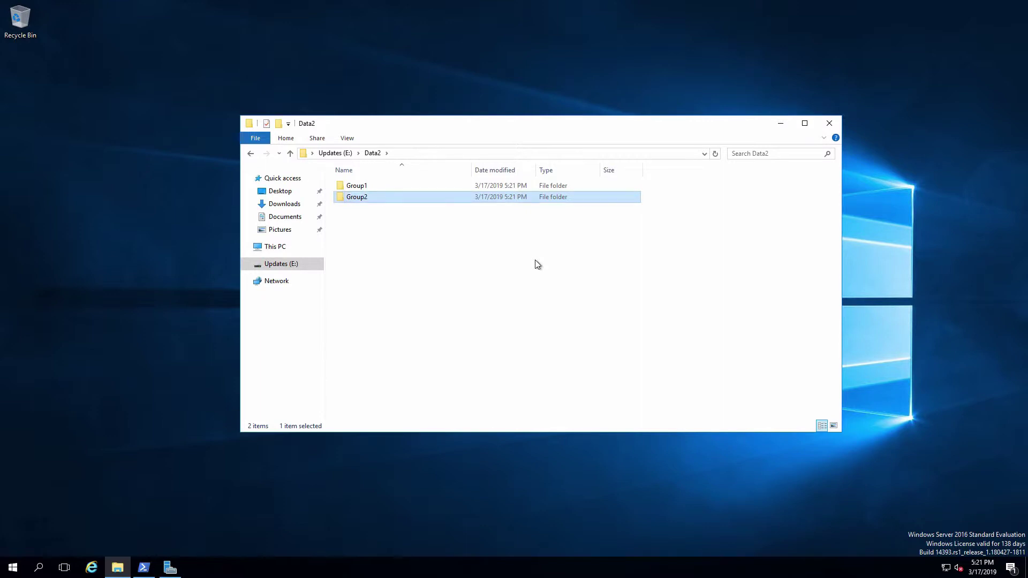
# Open Group1's Properties, go to Security, and bring up its Advanced Security Settings.
pyautogui.click(361, 189)
pyautogui.rightClick(362, 191)
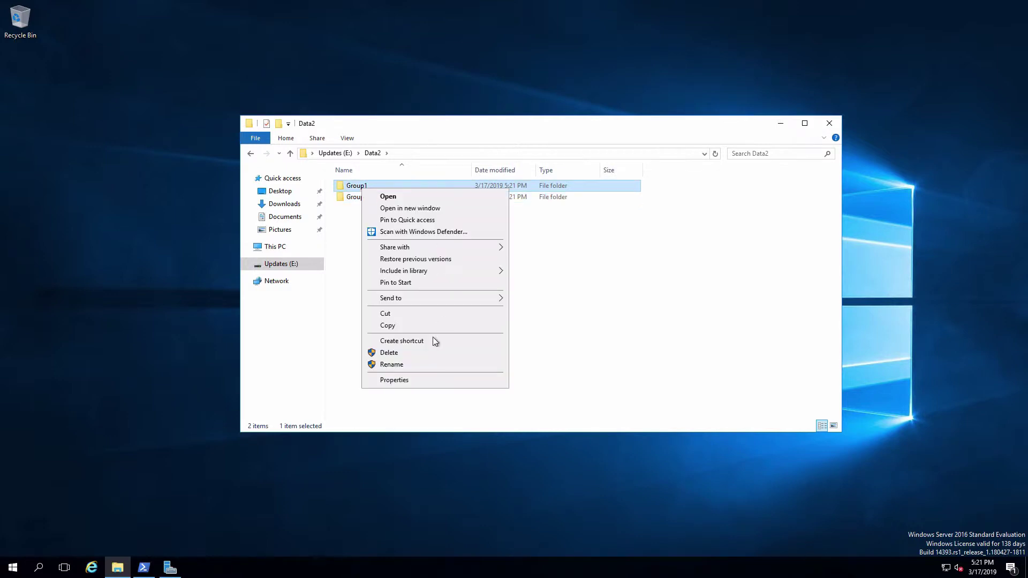
pyautogui.click(415, 384)
pyautogui.click(436, 215)
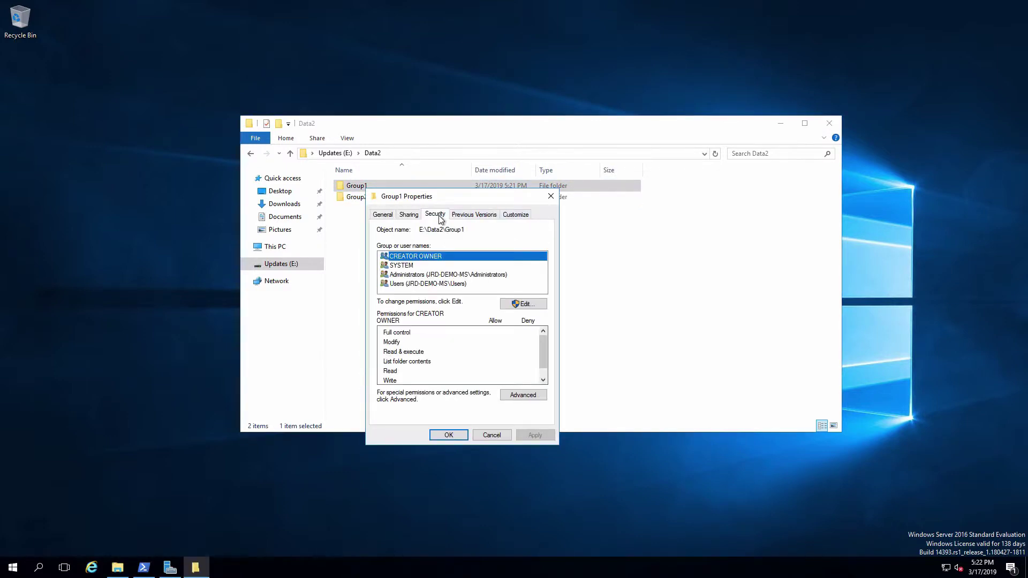
pyautogui.click(521, 398)
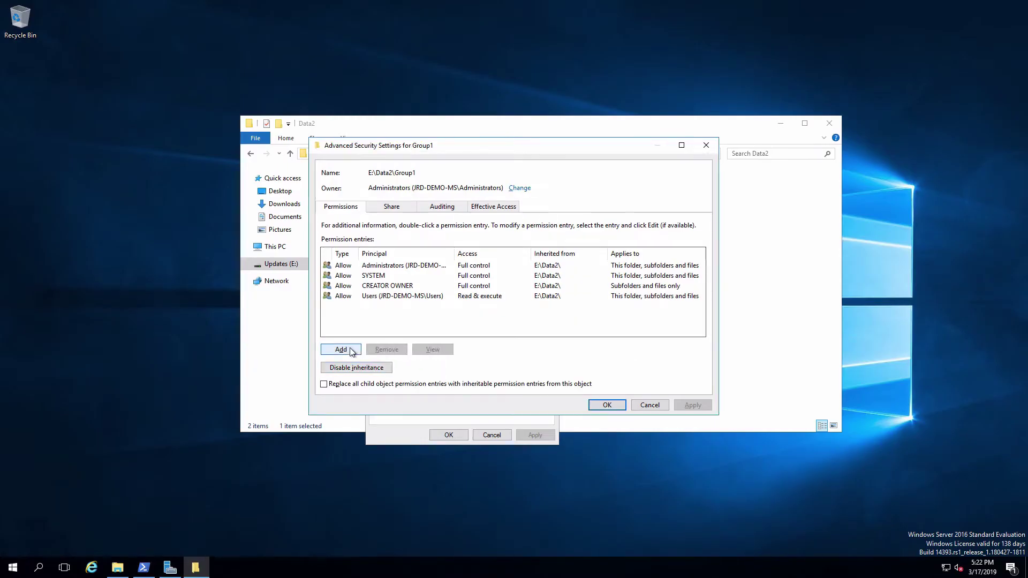
# Add an Allow entry on the Group1 folder for the Group1 group with Read, write & execute.
pyautogui.click(341, 350)
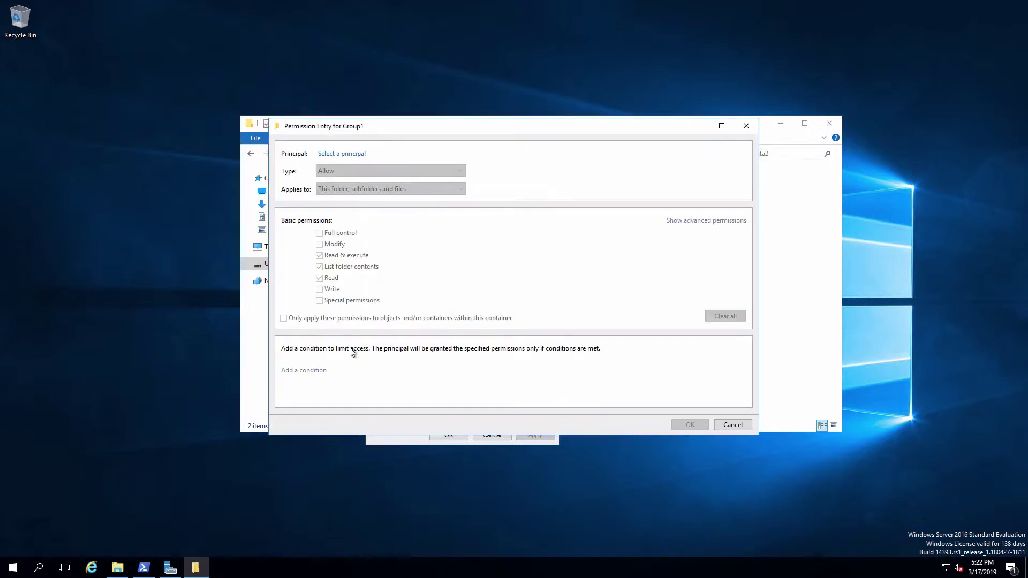
pyautogui.click(360, 153)
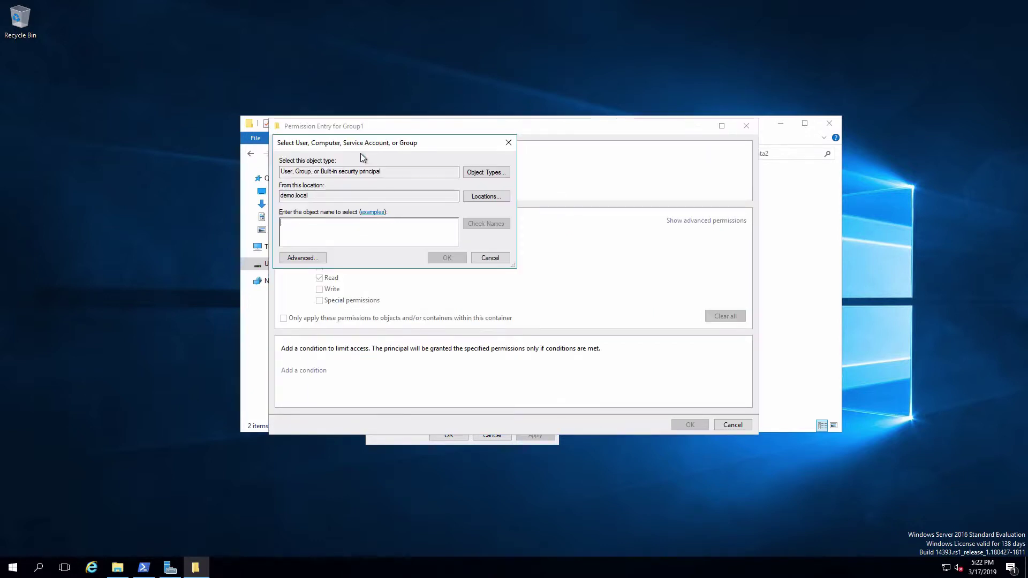
pyautogui.write('g')
pyautogui.press('Return')
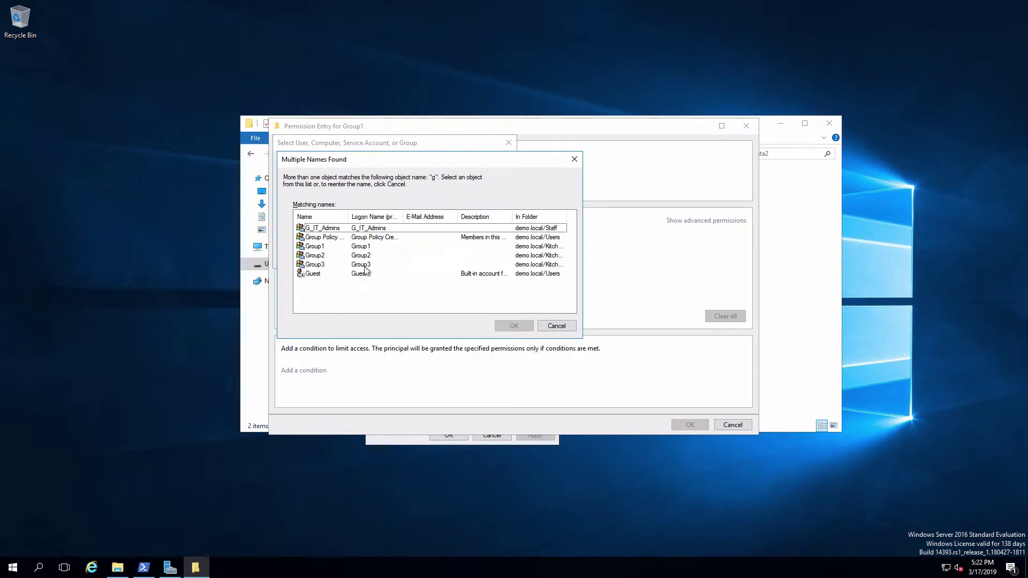
pyautogui.doubleClick(308, 247)
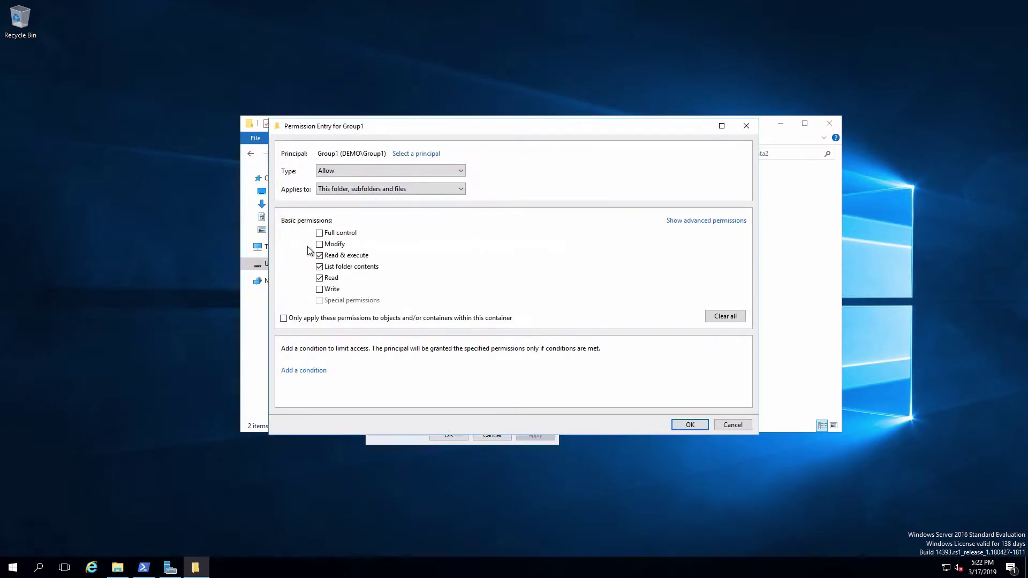
pyautogui.click(320, 289)
pyautogui.click(686, 425)
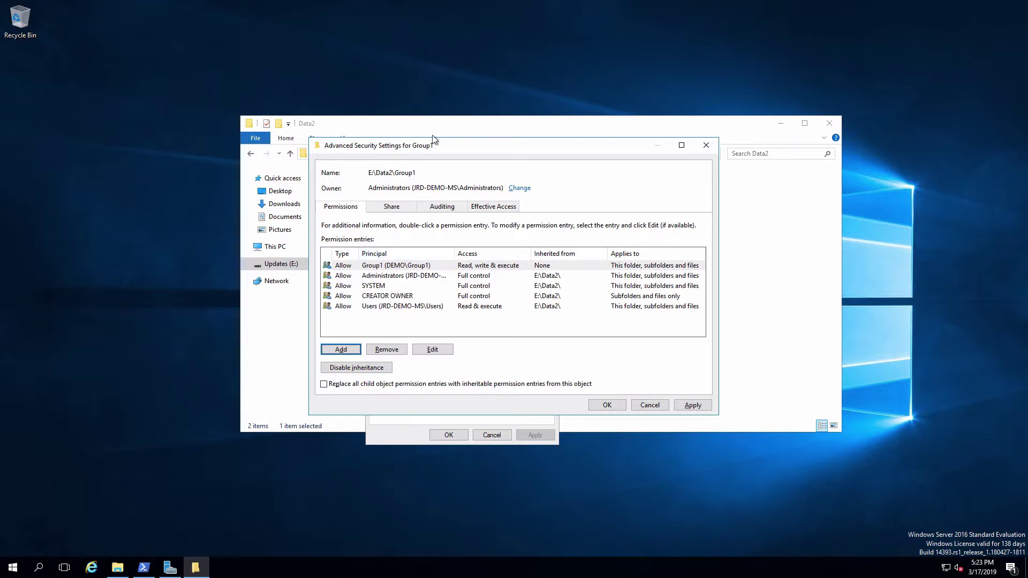
# Select a domain user for the effective access check and apply the Group1 permission changes.
pyautogui.click(498, 211)
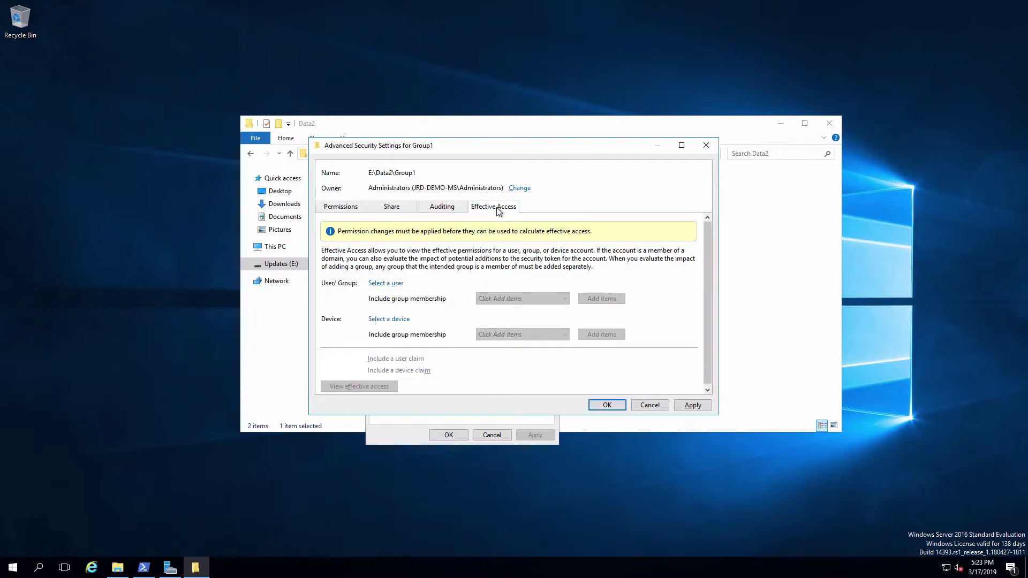
pyautogui.click(385, 284)
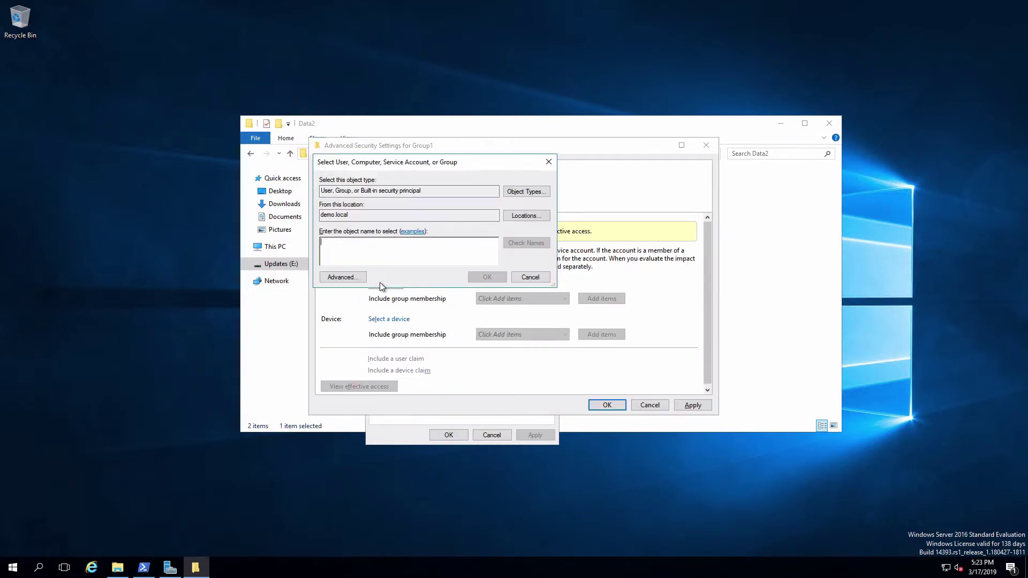
pyautogui.write('john')
pyautogui.press('Return')
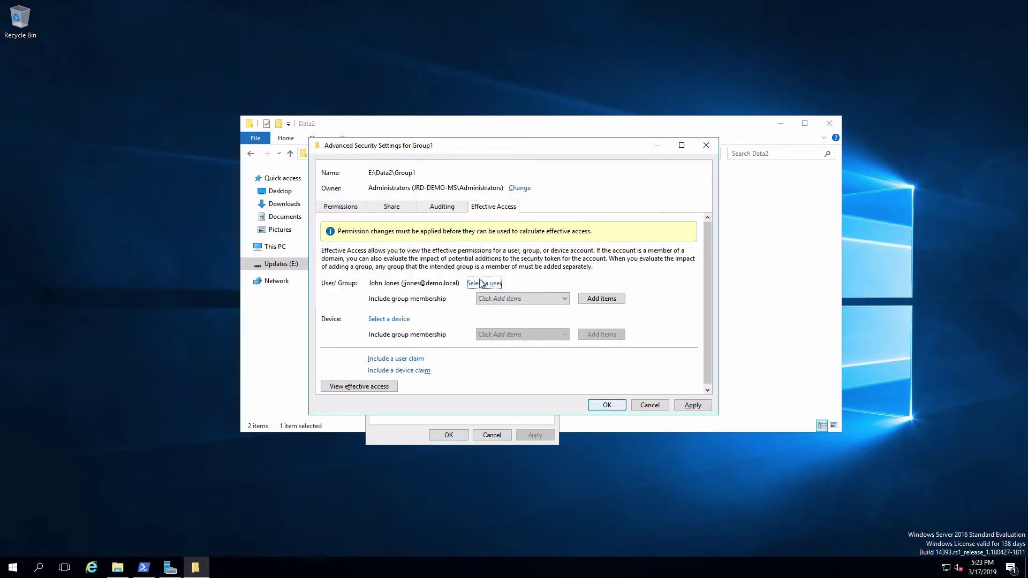
pyautogui.click(356, 212)
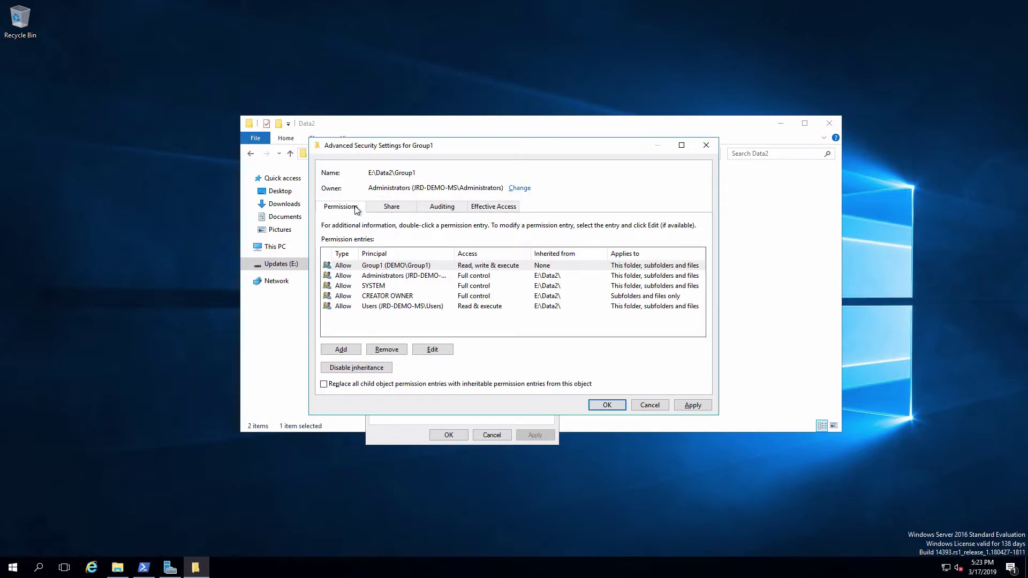
pyautogui.click(693, 406)
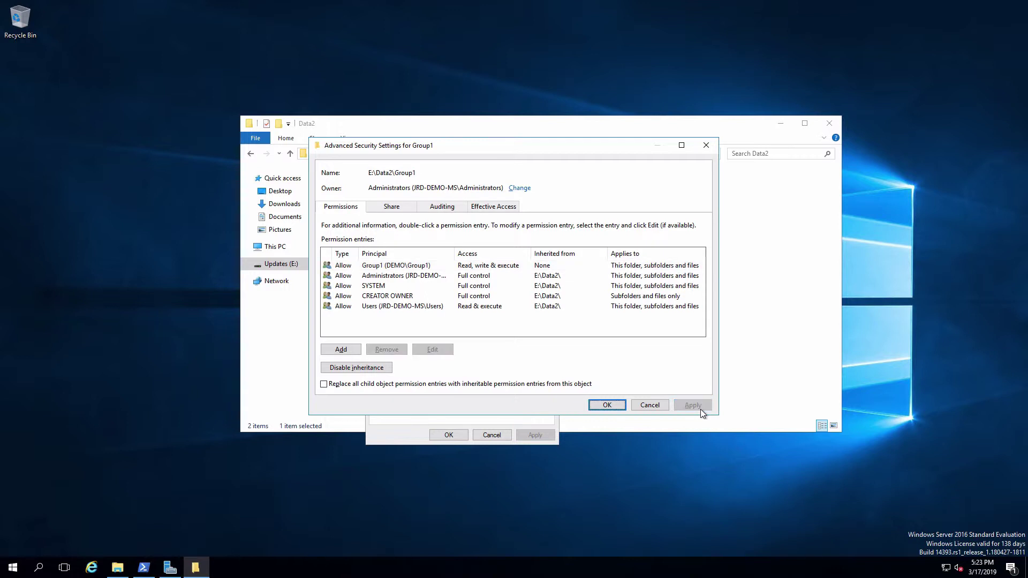
# View that user's effective access on Group1: create allowed, delete denied.
pyautogui.click(497, 210)
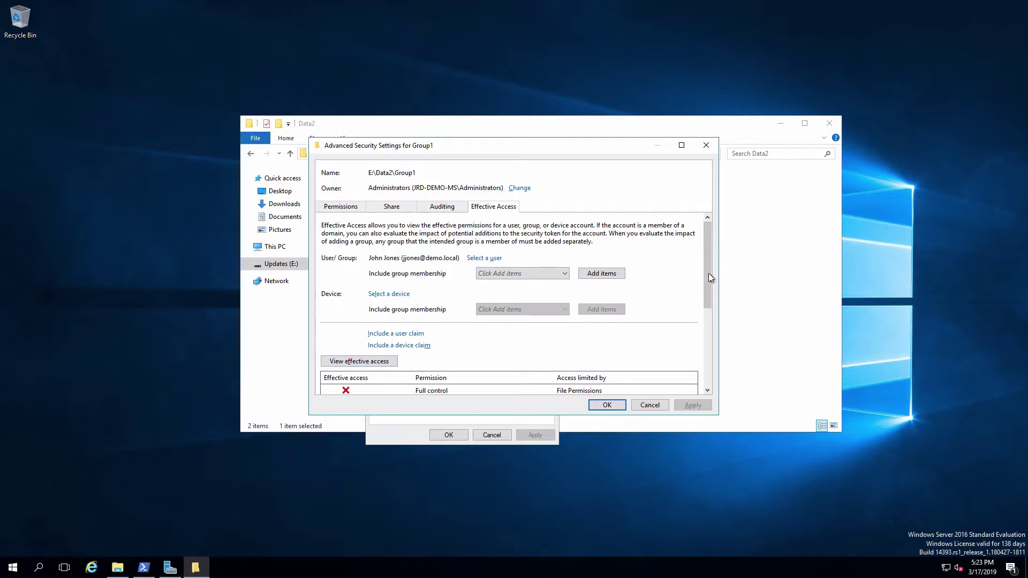
pyautogui.moveTo(707, 274); pyautogui.dragTo(708, 362)
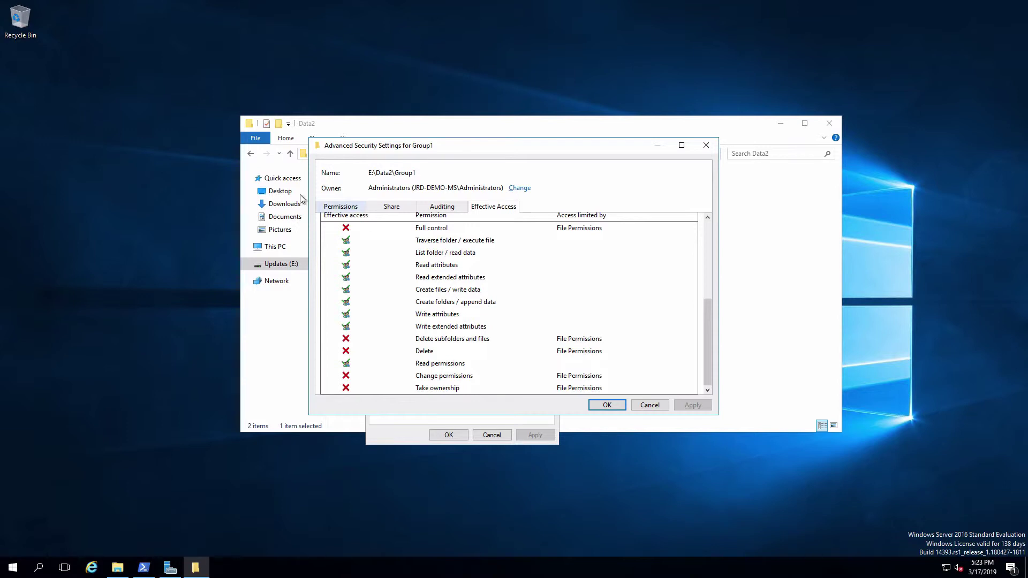
pyautogui.click(343, 208)
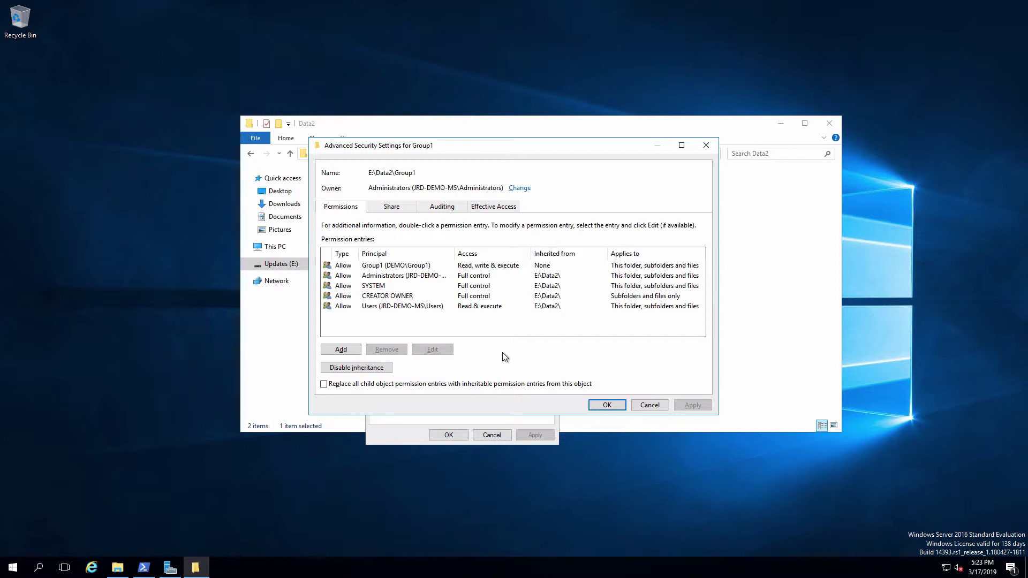
# Check a second domain user's effective access on Group1, then close Advanced Security Settings.
pyautogui.click(494, 207)
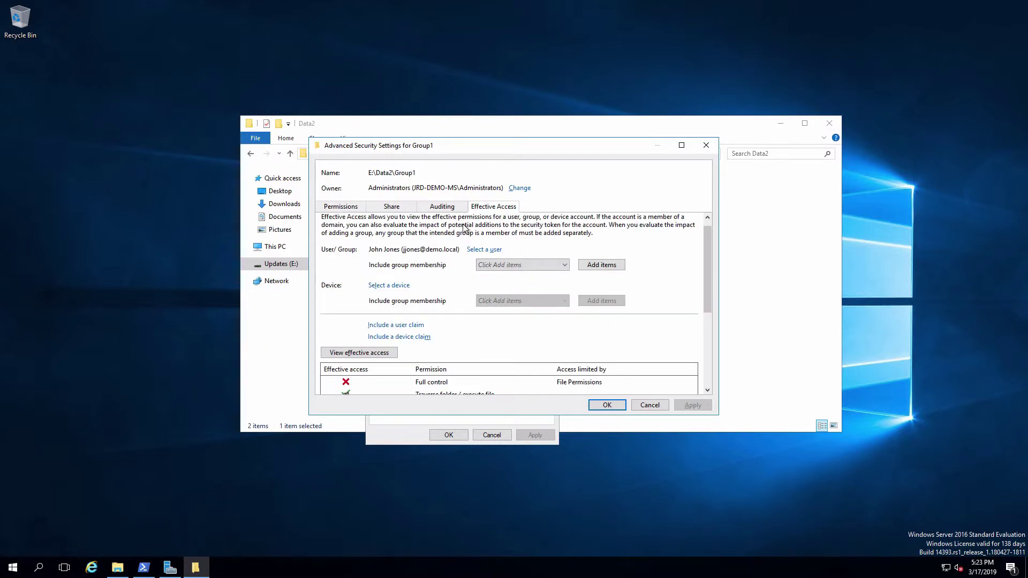
pyautogui.click(482, 250)
pyautogui.write('jane')
pyautogui.press('Return')
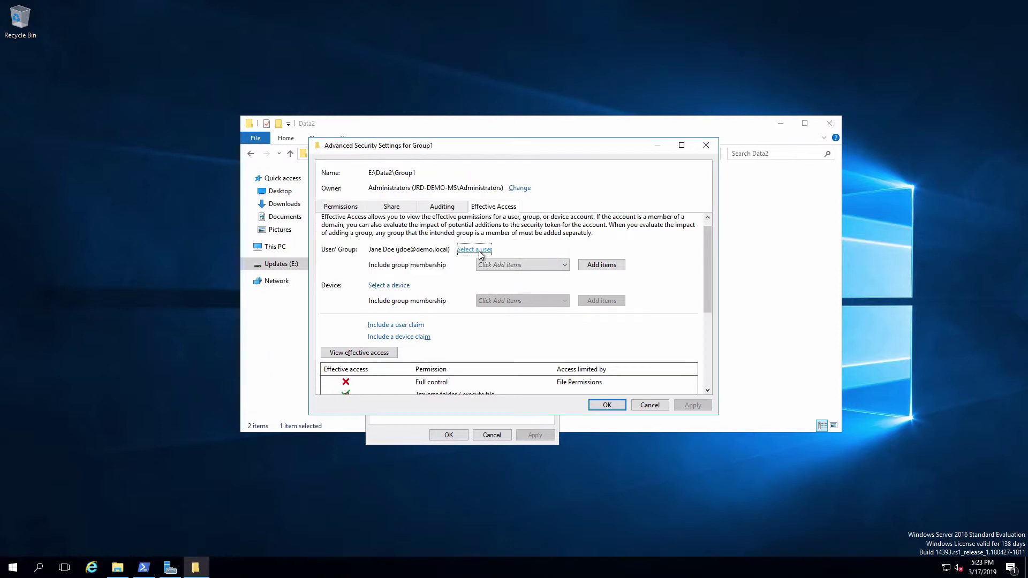
pyautogui.click(392, 354)
pyautogui.moveTo(709, 265); pyautogui.dragTo(708, 367)
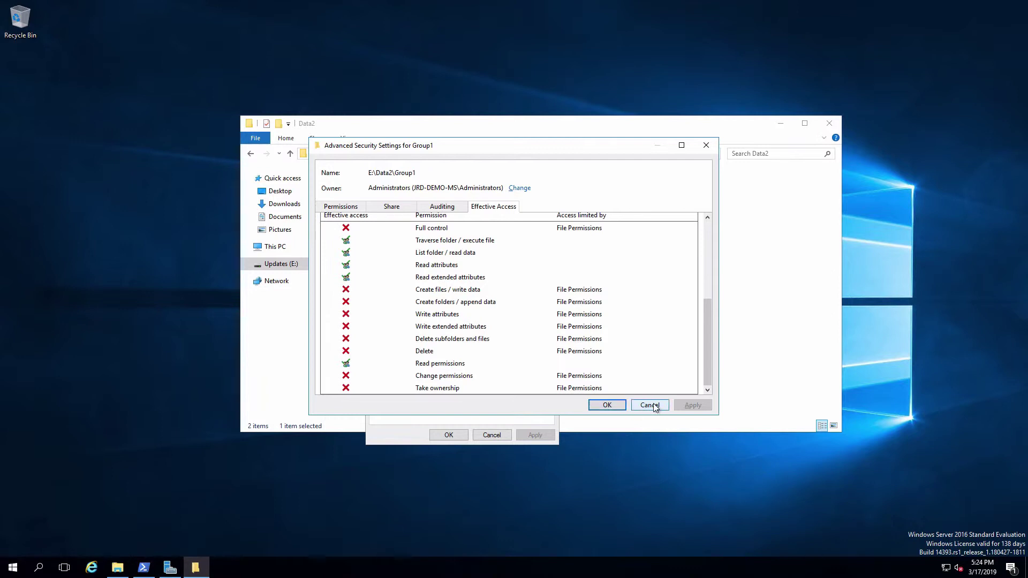
pyautogui.click(607, 405)
# Open Group2's Advanced Security Settings and unlock editing with administrator credentials.
pyautogui.click(449, 434)
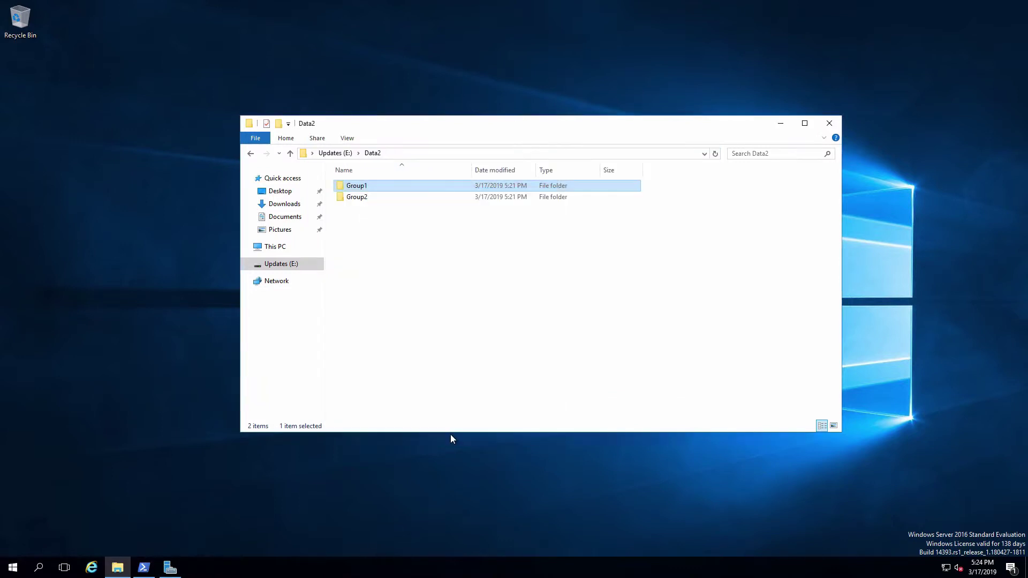
pyautogui.rightClick(358, 197)
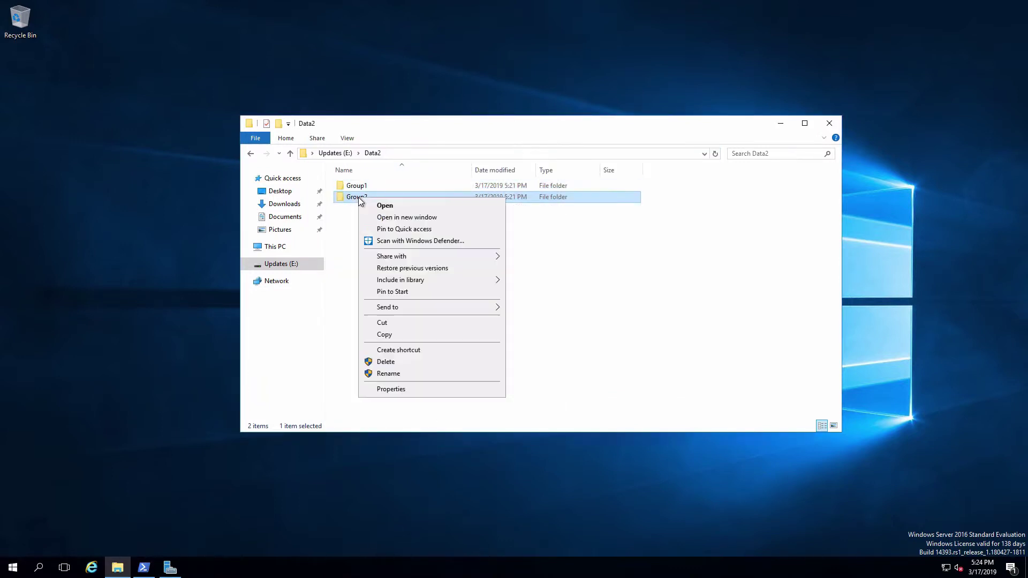
pyautogui.click(412, 388)
pyautogui.click(433, 225)
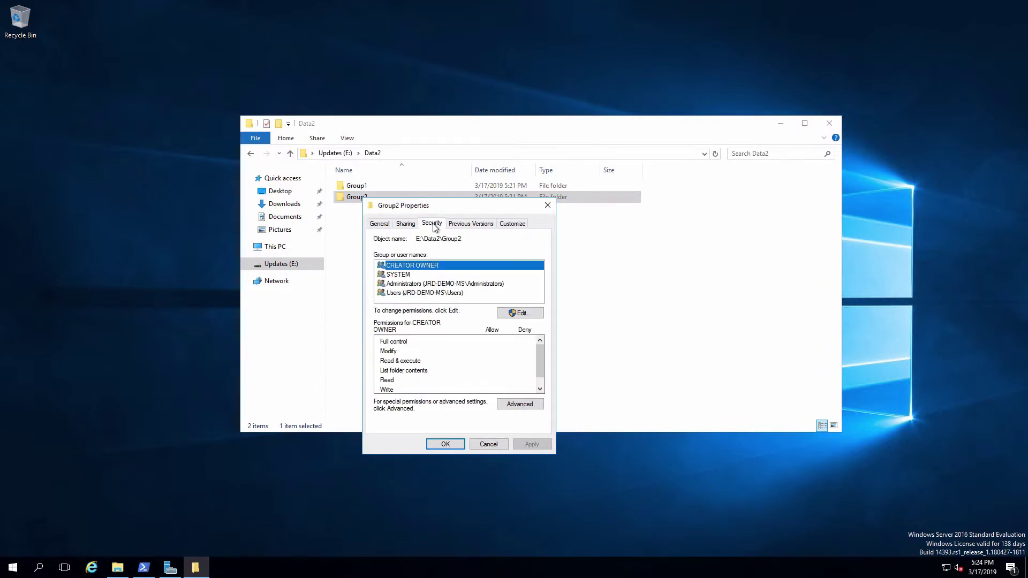
pyautogui.click(522, 403)
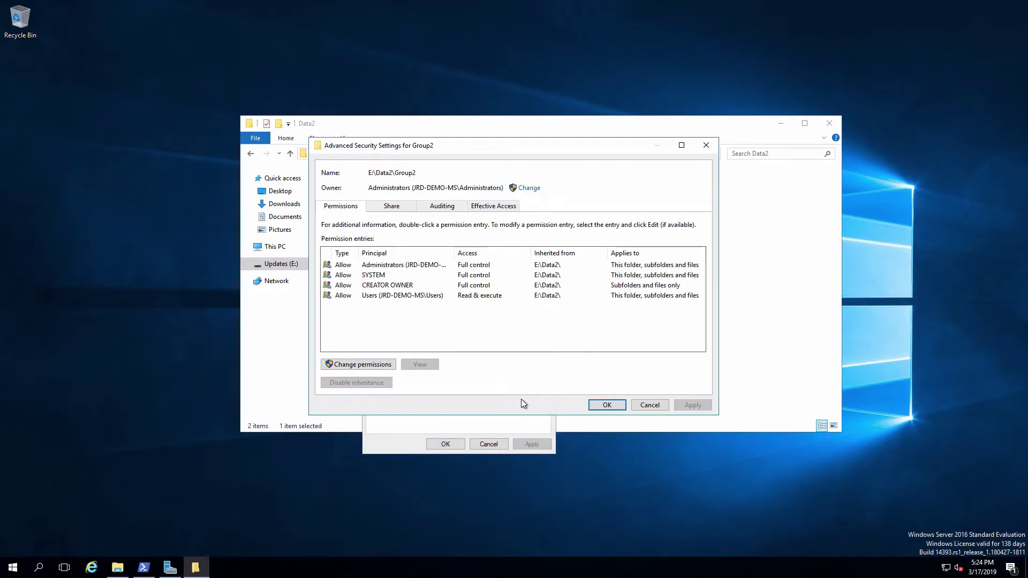
pyautogui.click(368, 365)
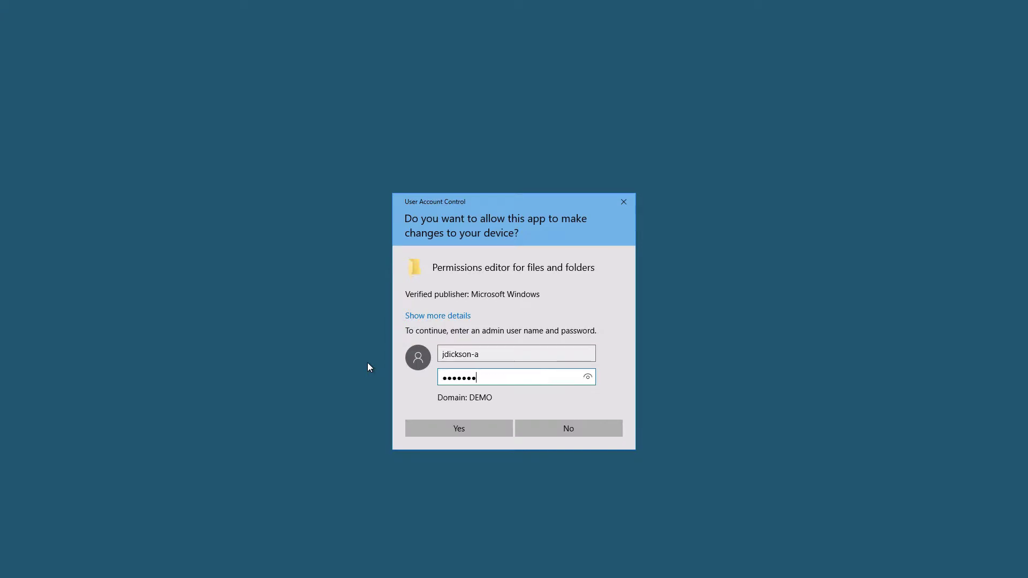
pyautogui.press('Return')
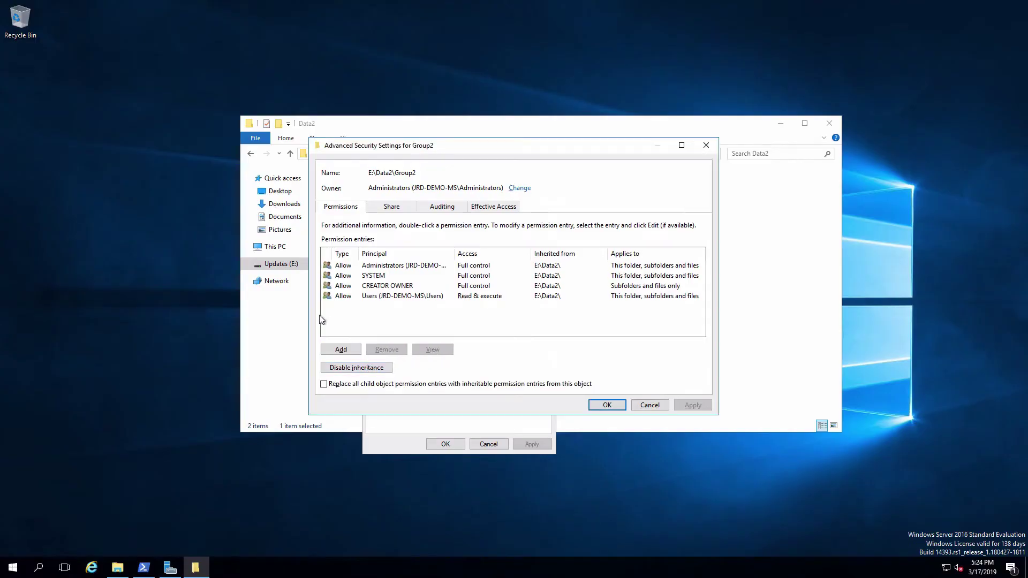
# Add an Allow entry for the Group2 group with Read, write & execute.
pyautogui.click(342, 350)
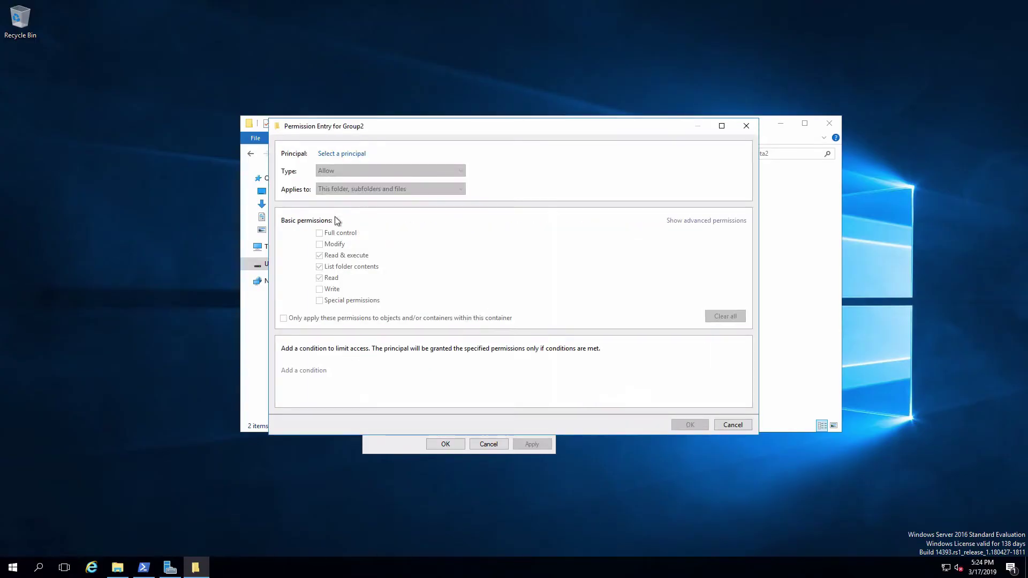
pyautogui.click(359, 154)
pyautogui.write('g')
pyautogui.press('Return')
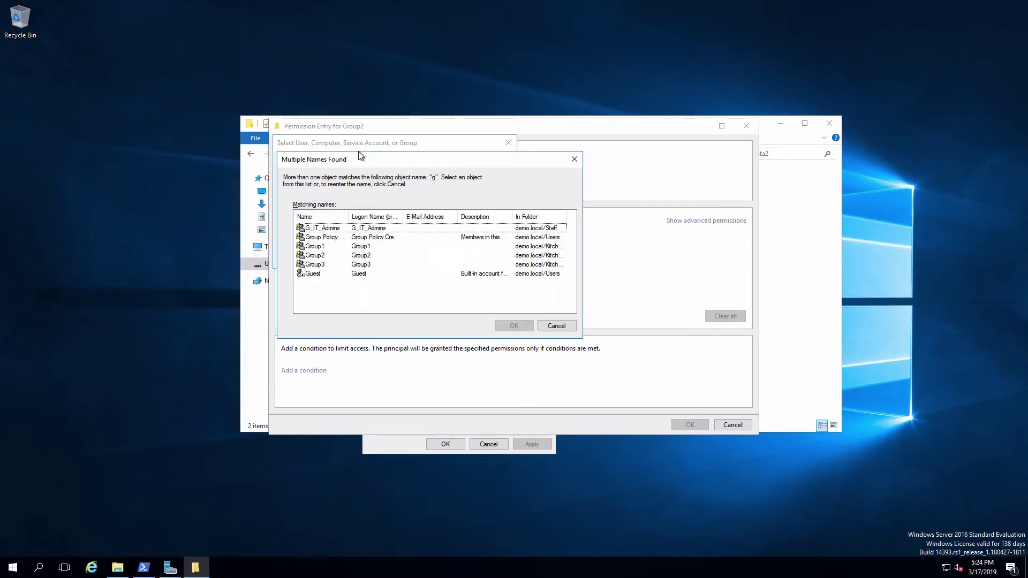
pyautogui.doubleClick(316, 256)
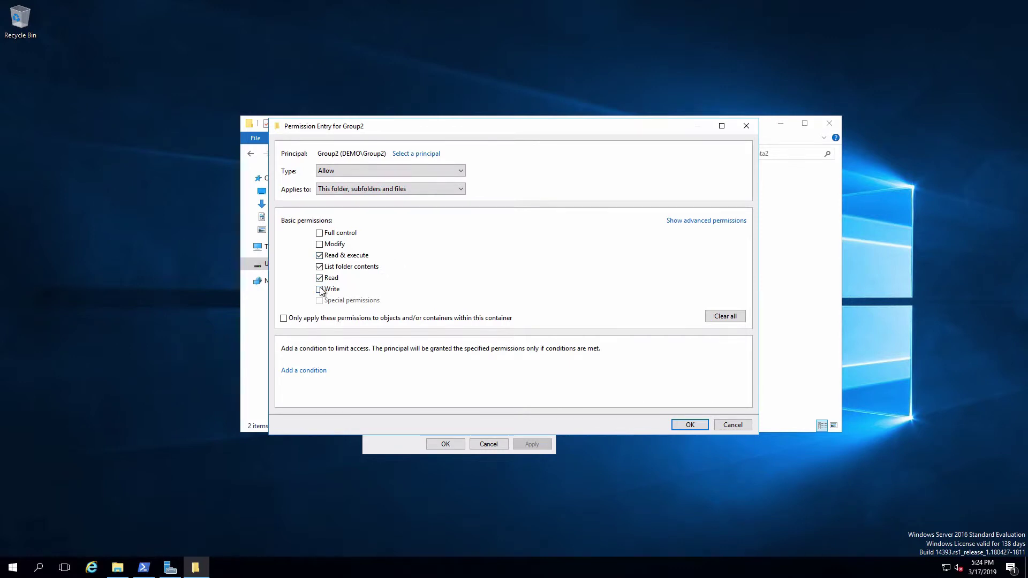
pyautogui.click(687, 425)
# Apply the Group2 permission and view a first domain user's effective access on Group2.
pyautogui.click(692, 406)
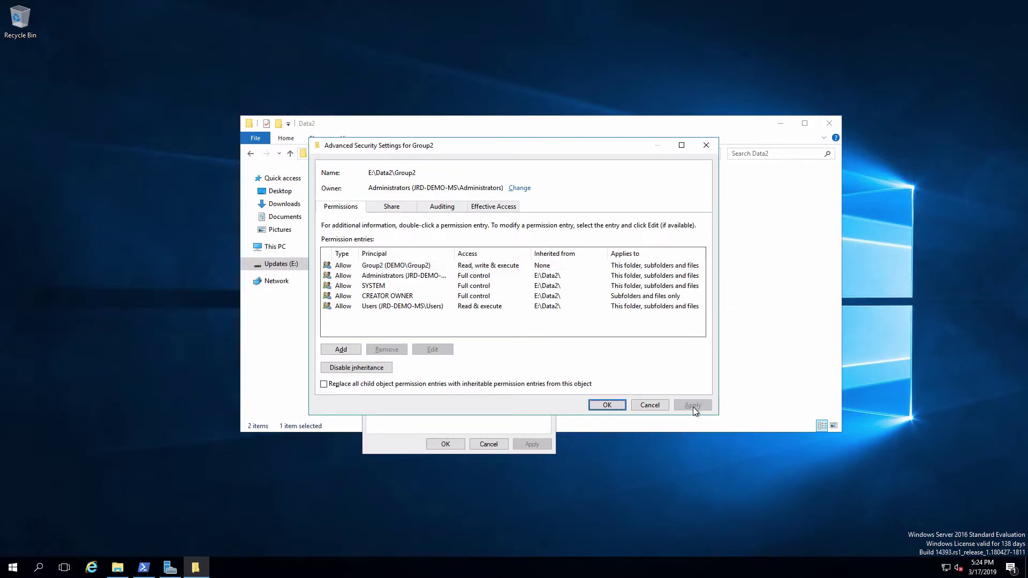
pyautogui.click(503, 207)
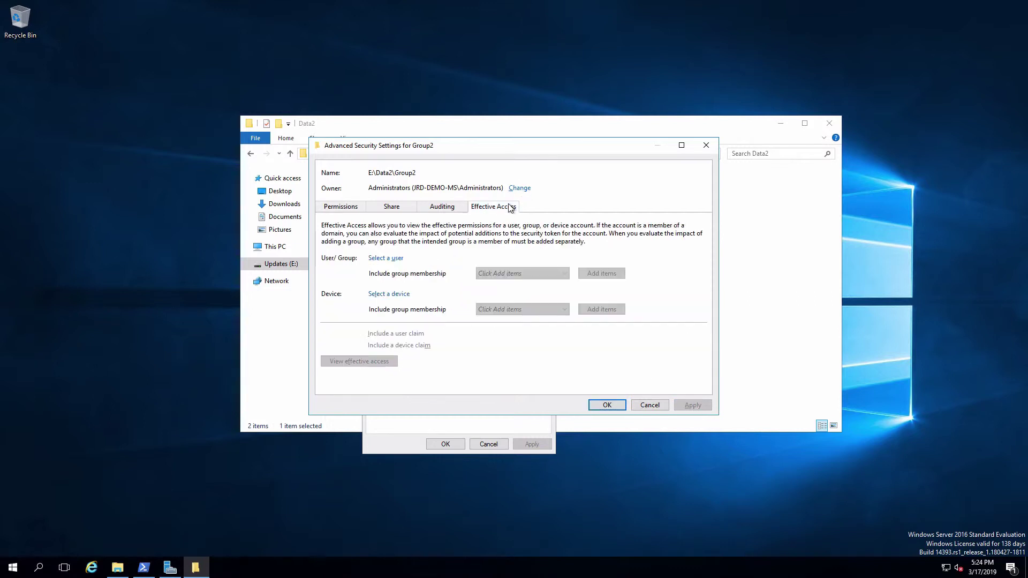
pyautogui.click(393, 259)
pyautogui.write('jane')
pyautogui.press('Return')
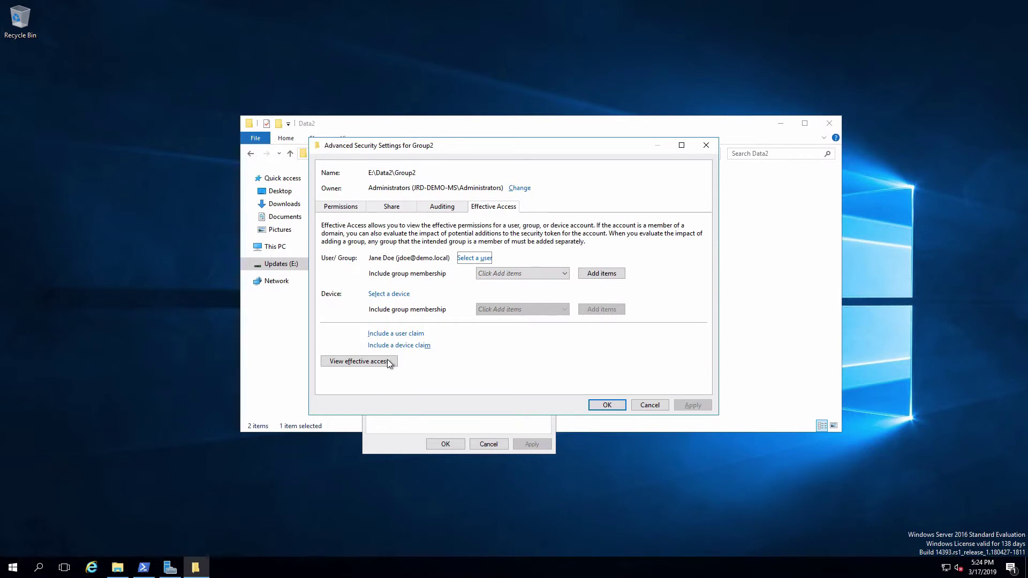
pyautogui.click(389, 361)
pyautogui.moveTo(709, 291); pyautogui.dragTo(708, 393)
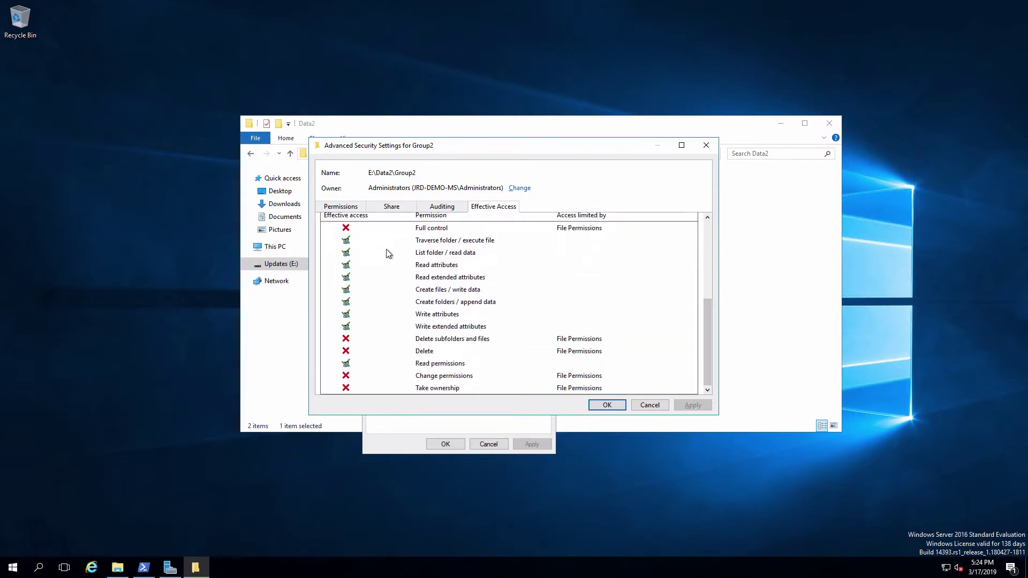
pyautogui.click(710, 224)
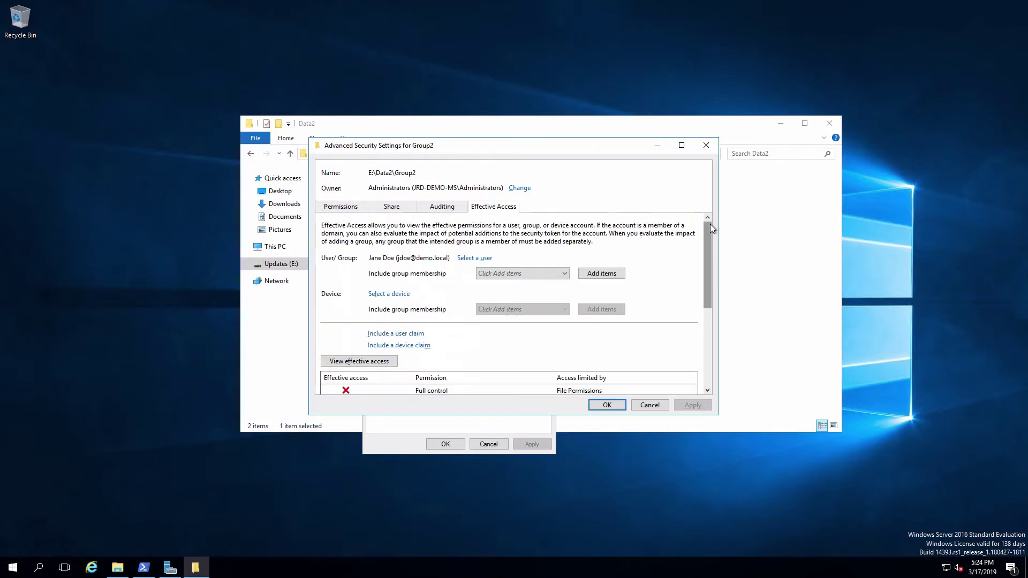
# View a second domain user's effective access on Group2, then return to the permission entries.
pyautogui.click(477, 258)
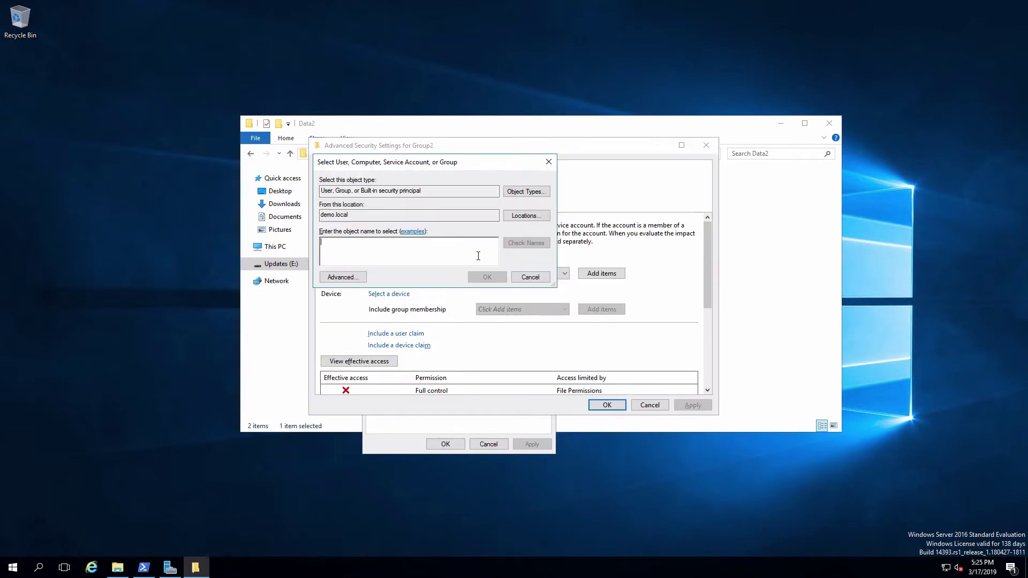
pyautogui.press('Return')
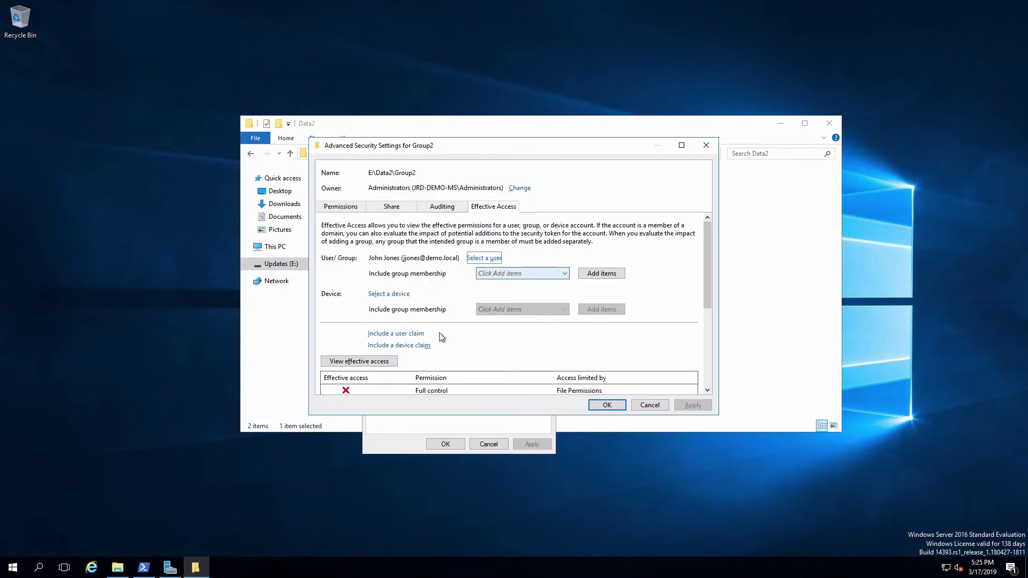
pyautogui.click(374, 363)
pyautogui.moveTo(706, 246); pyautogui.dragTo(705, 345)
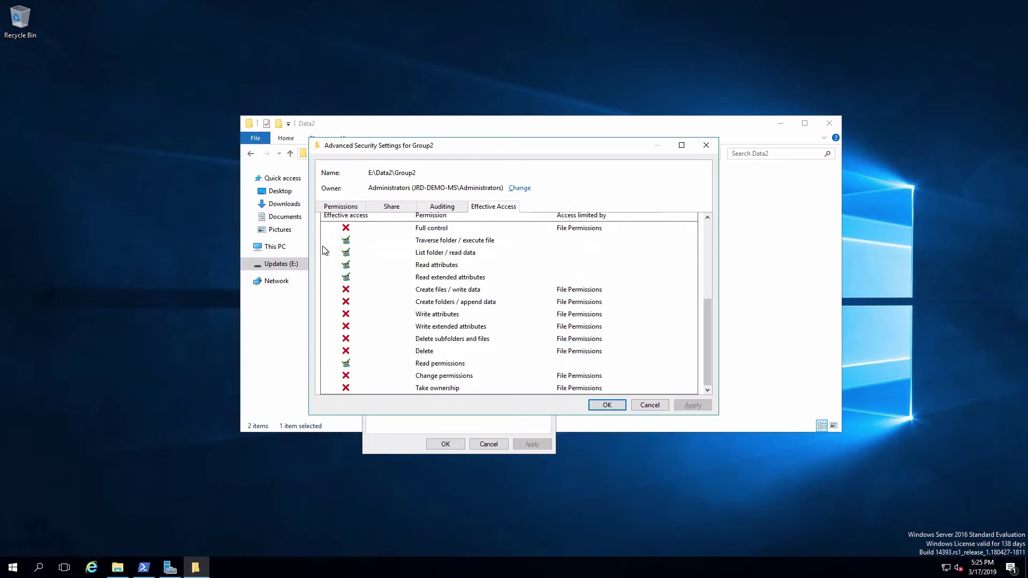
pyautogui.click(340, 207)
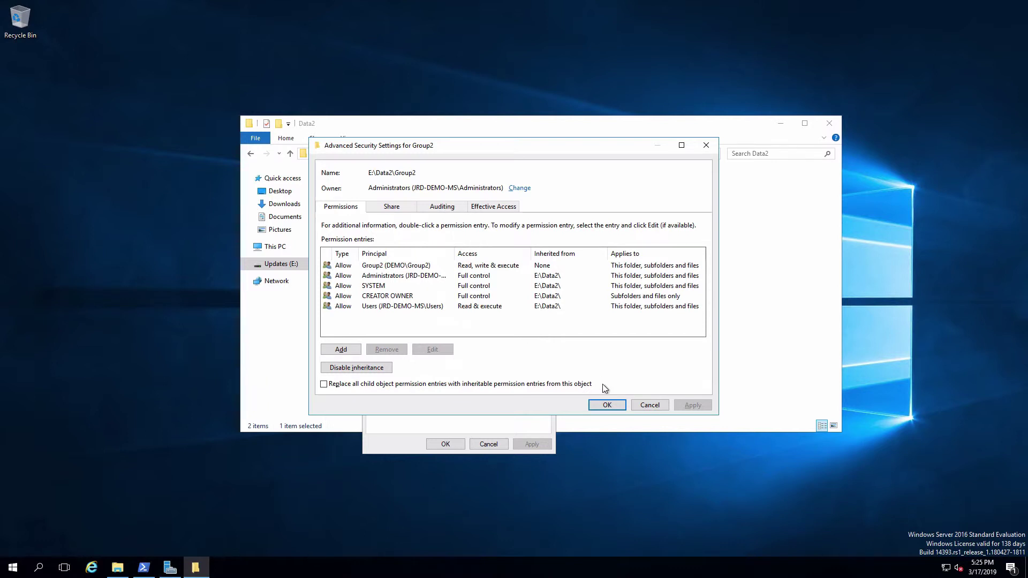
# Open Data2's Advanced Security Settings from the E: drive and unlock editing with administrator credentials.
pyautogui.click(604, 405)
pyautogui.click(445, 444)
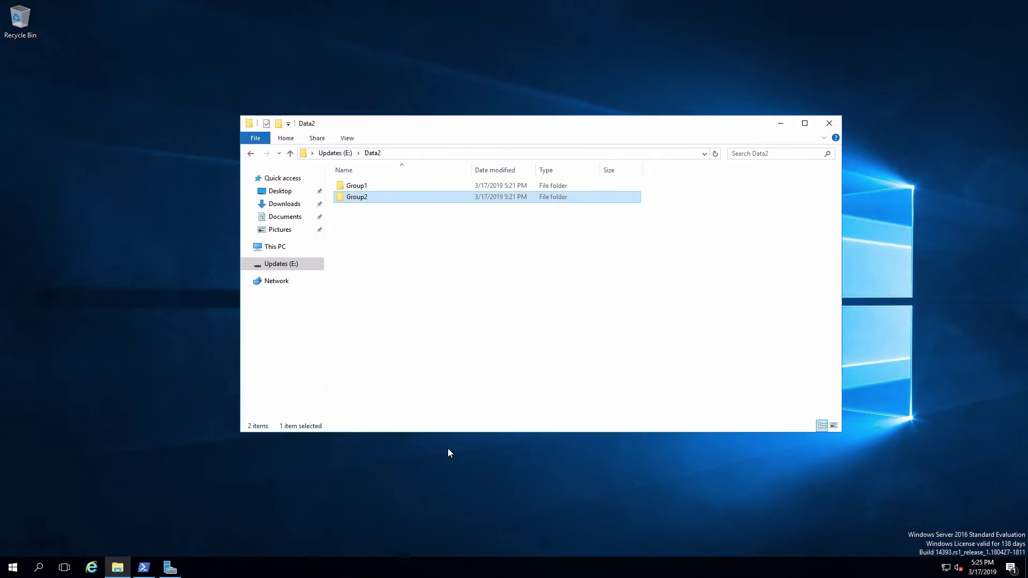
pyautogui.click(250, 154)
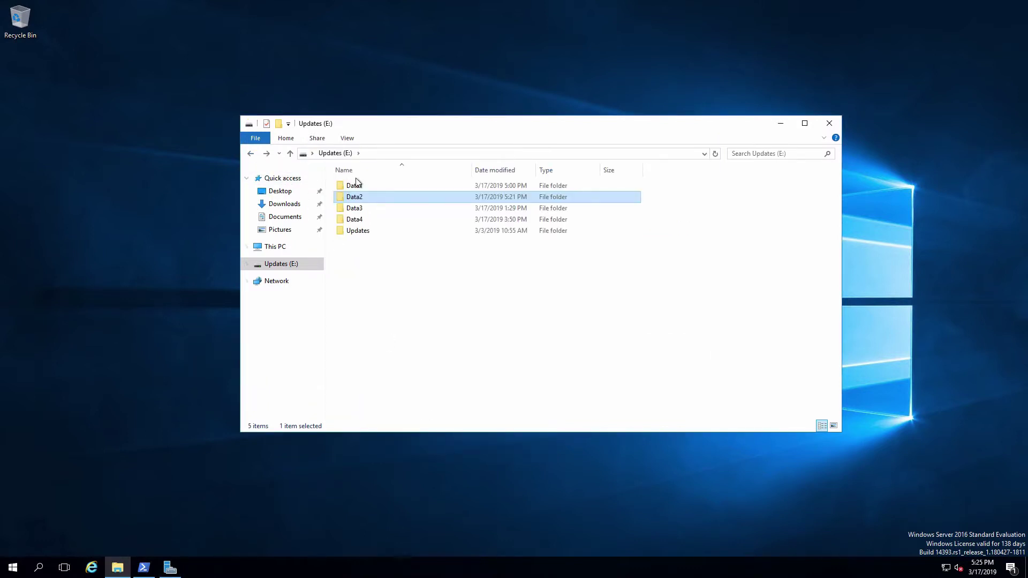
pyautogui.rightClick(367, 202)
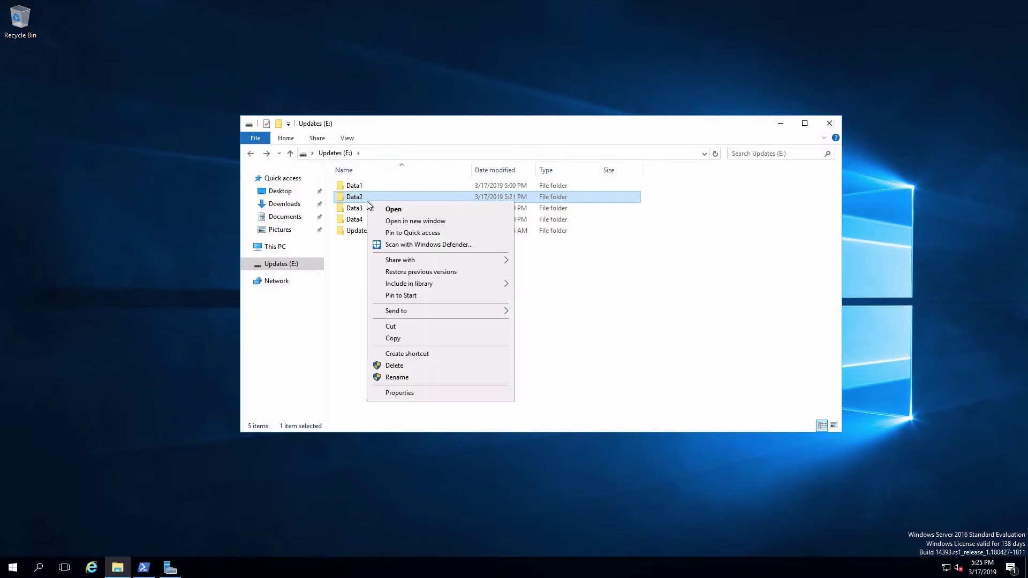
pyautogui.click(425, 394)
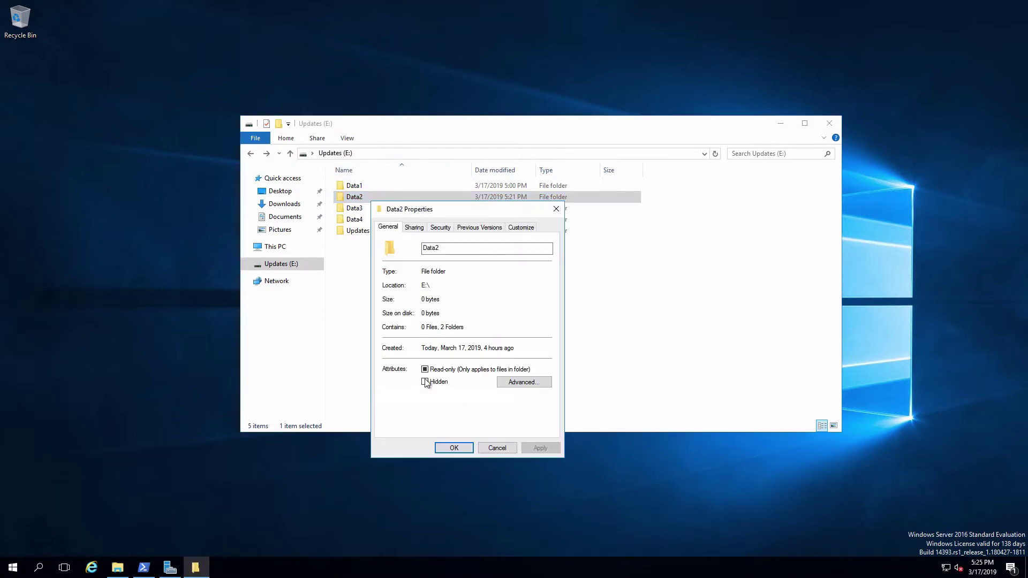
pyautogui.click(444, 228)
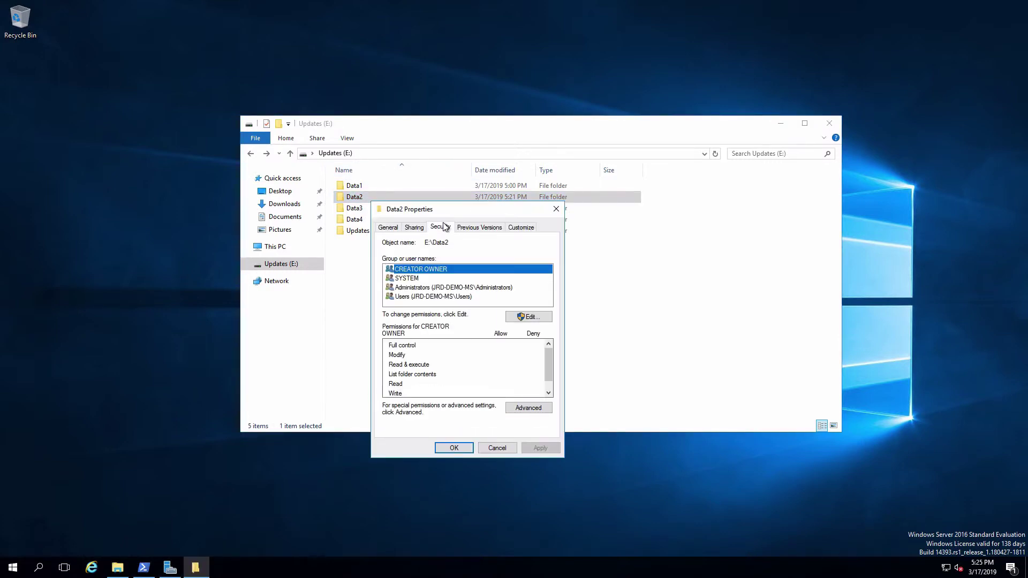
pyautogui.click(538, 408)
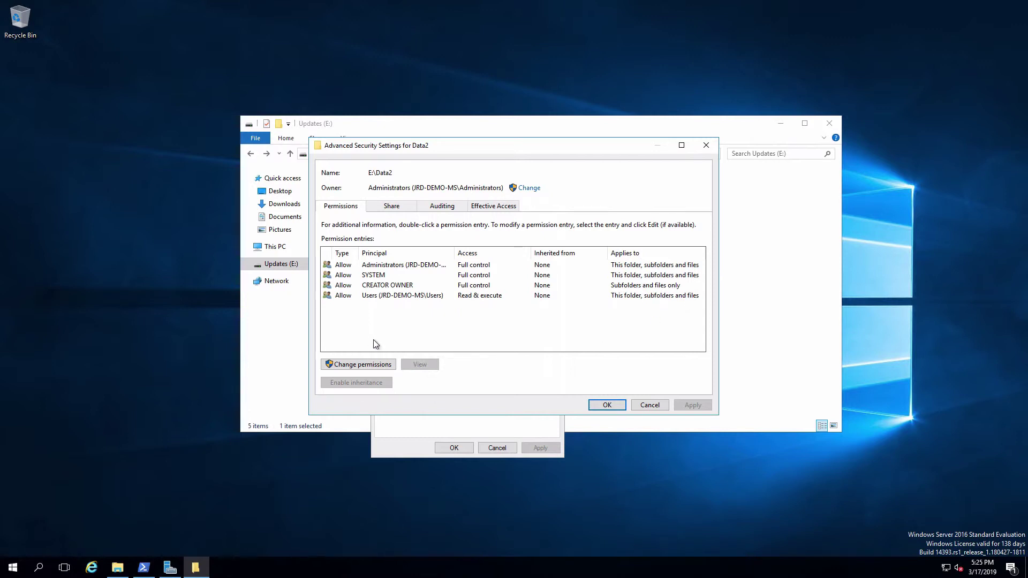
pyautogui.click(380, 364)
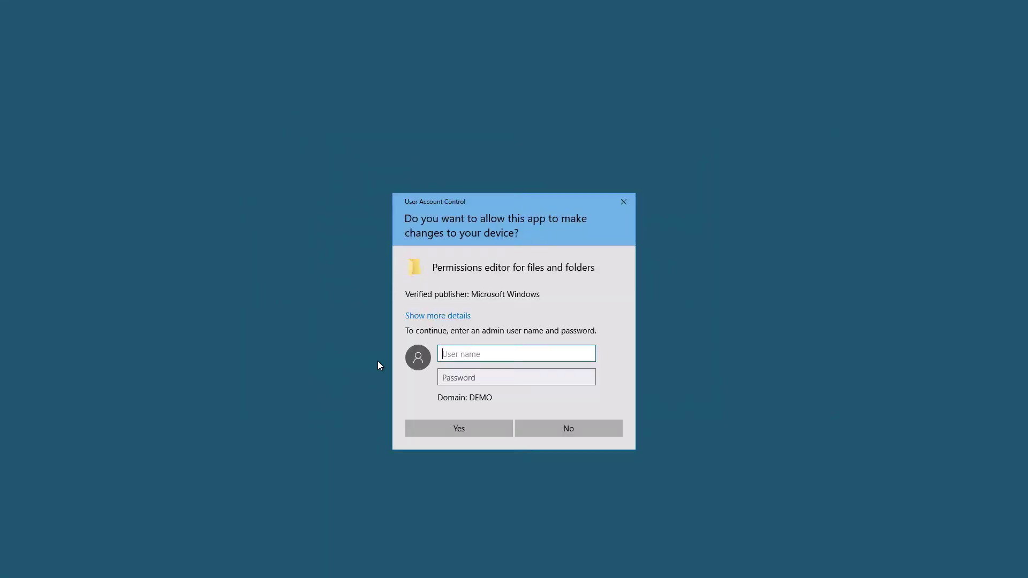
pyautogui.write('Administrator')
pyautogui.press('Tab')
pyautogui.write('P@ssw0rd')
pyautogui.press('Return')
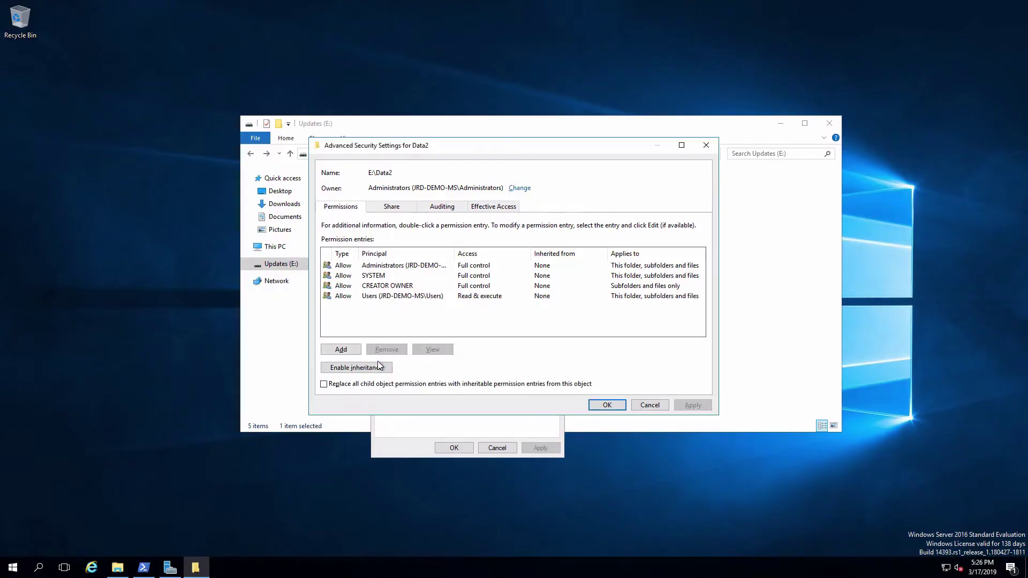
# Set the Users entry on Data2 to apply to This folder only and save.
pyautogui.click(394, 297)
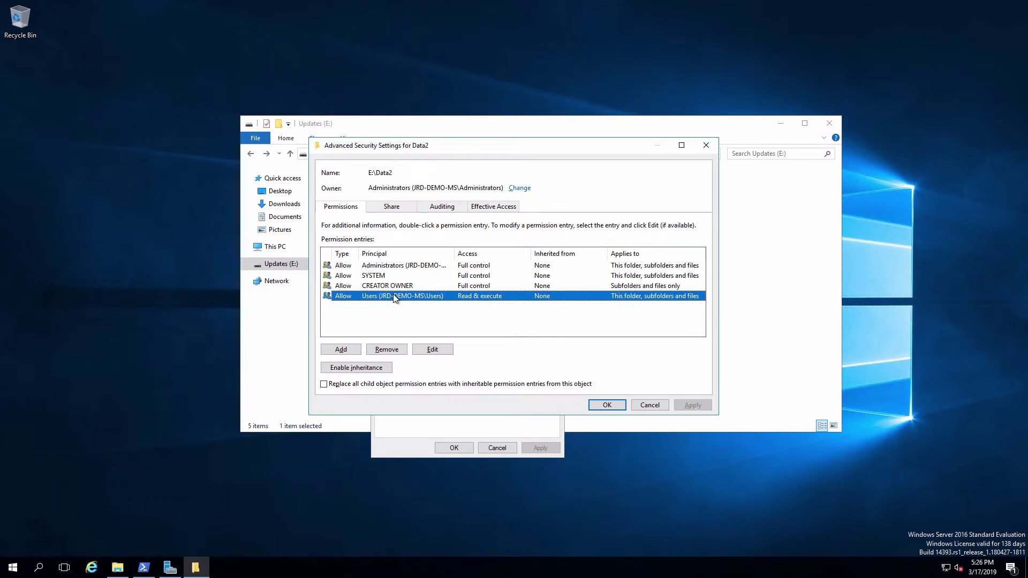
pyautogui.click(433, 350)
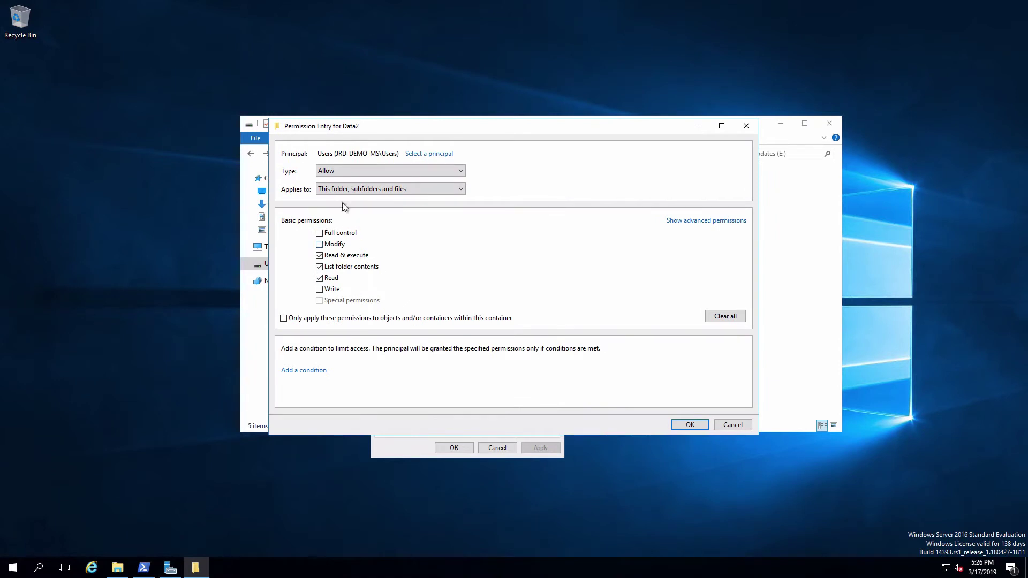
pyautogui.click(426, 189)
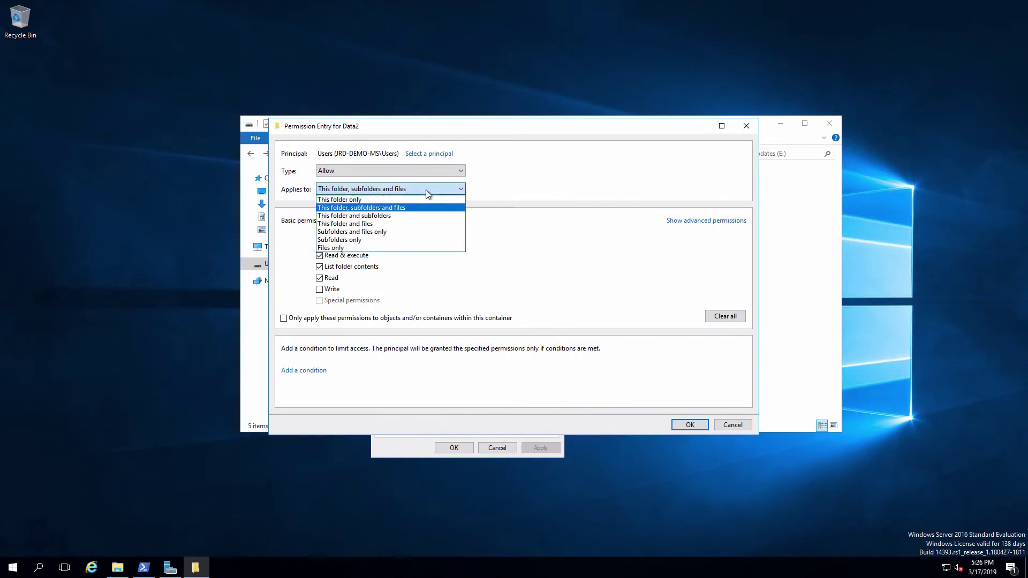
pyautogui.click(384, 202)
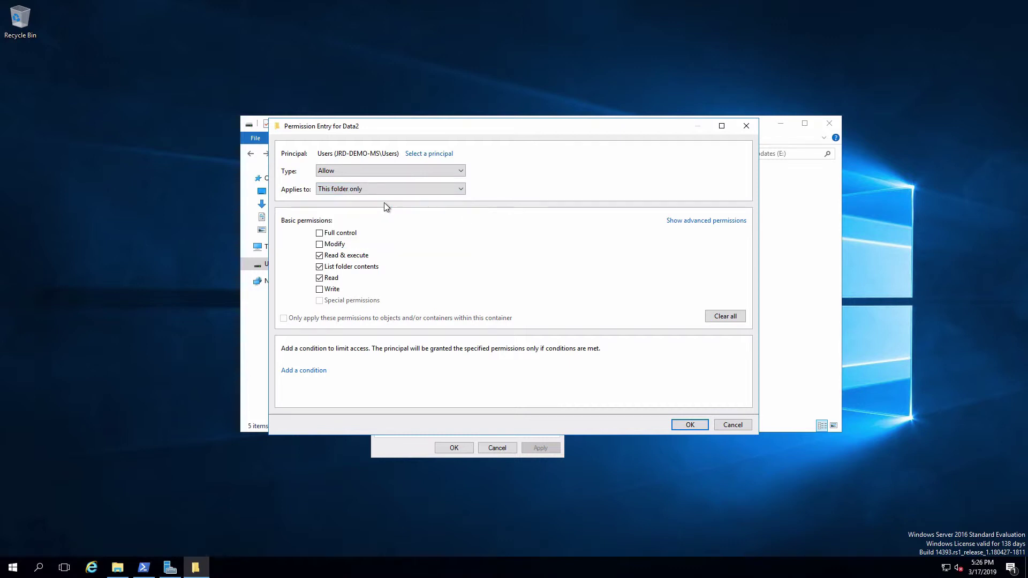
pyautogui.click(689, 424)
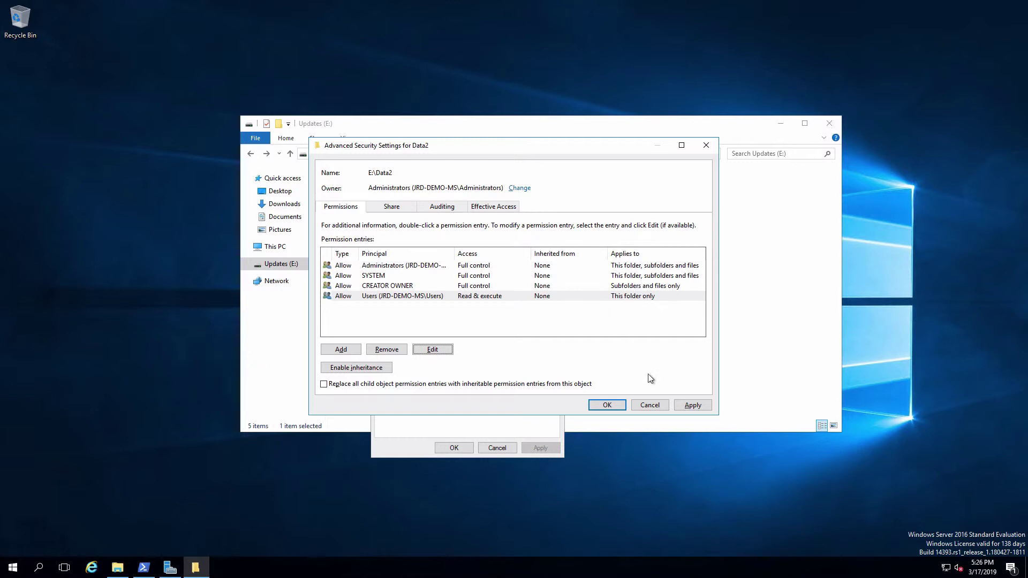
pyautogui.click(611, 405)
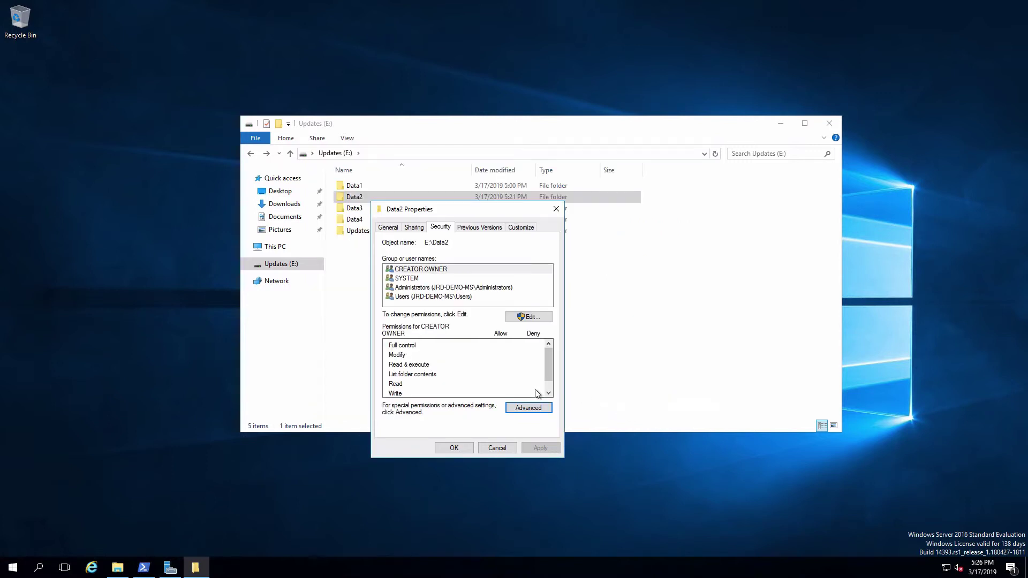
pyautogui.click(449, 448)
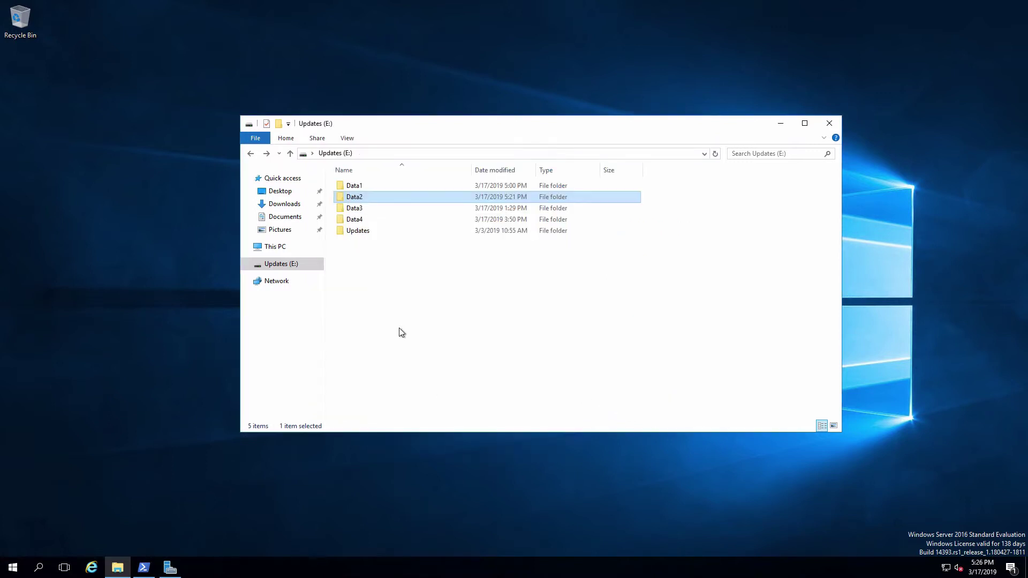
# Open Data2 and bring up Group1's Advanced Security Settings.
pyautogui.doubleClick(356, 199)
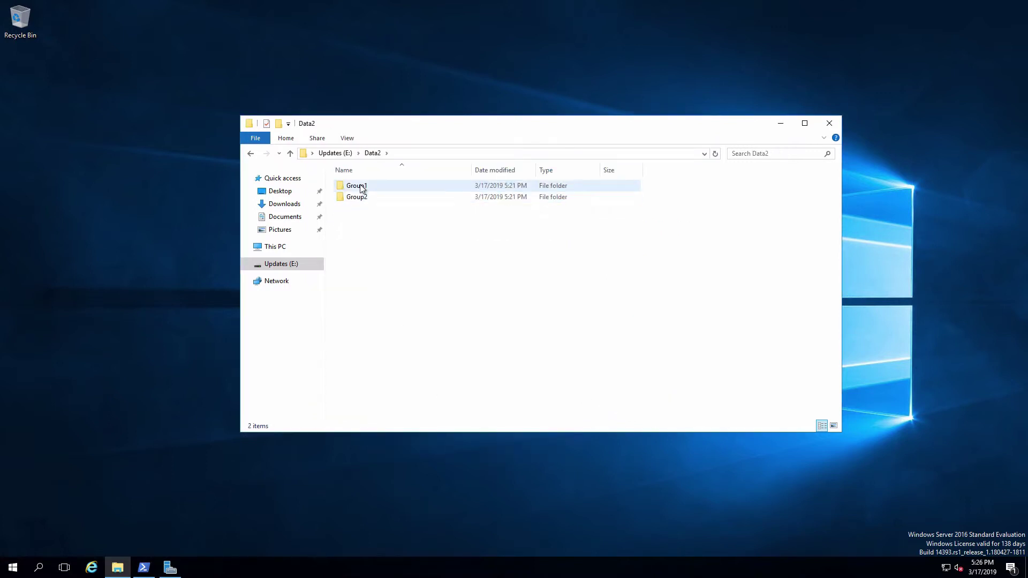
pyautogui.rightClick(362, 188)
pyautogui.click(423, 382)
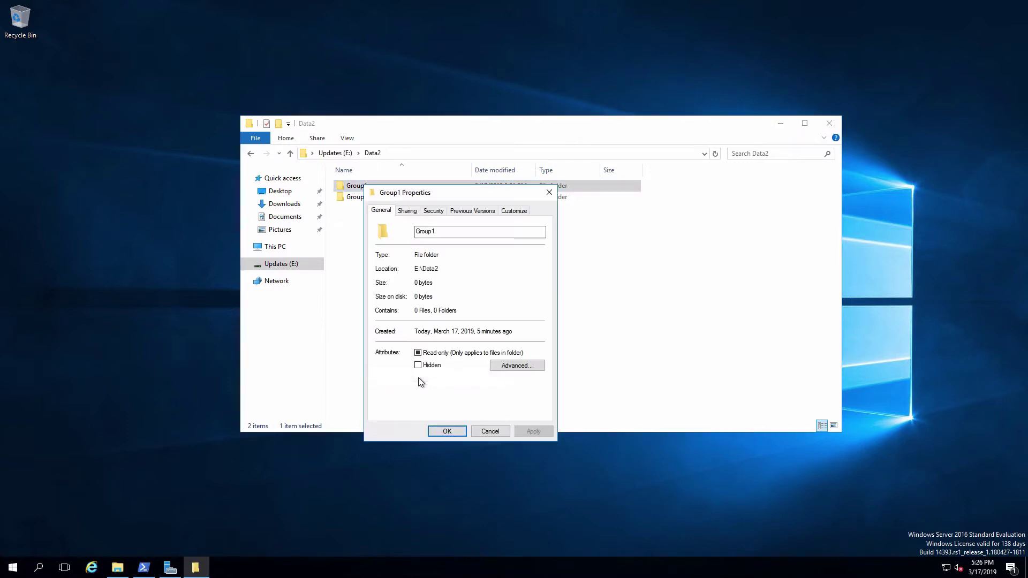
pyautogui.click(433, 210)
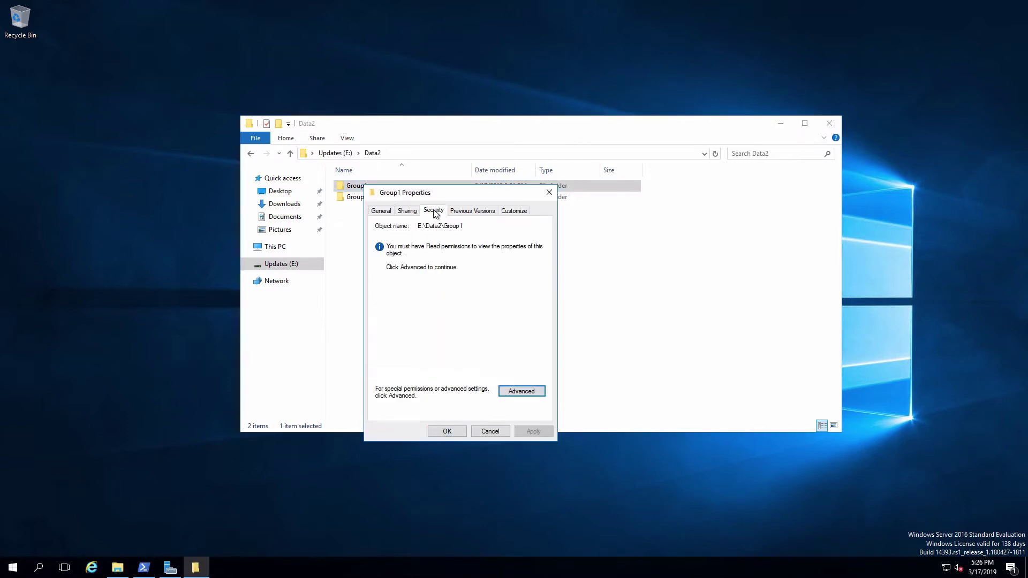
pyautogui.click(521, 391)
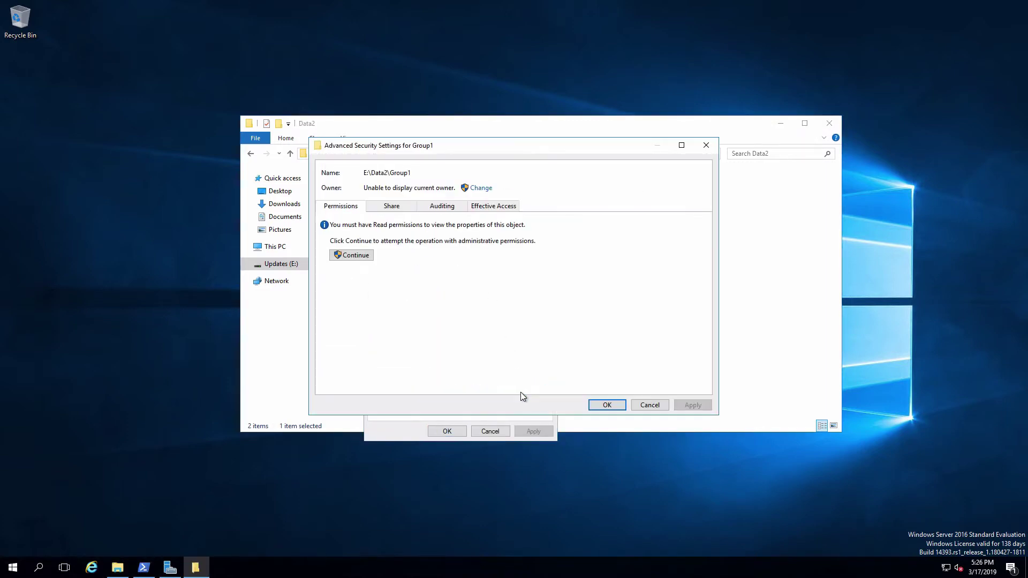
# Continue with administrator credentials, review Group1's permission entries, and close the dialog.
pyautogui.click(358, 256)
pyautogui.press('Tab')
pyautogui.write('*******')
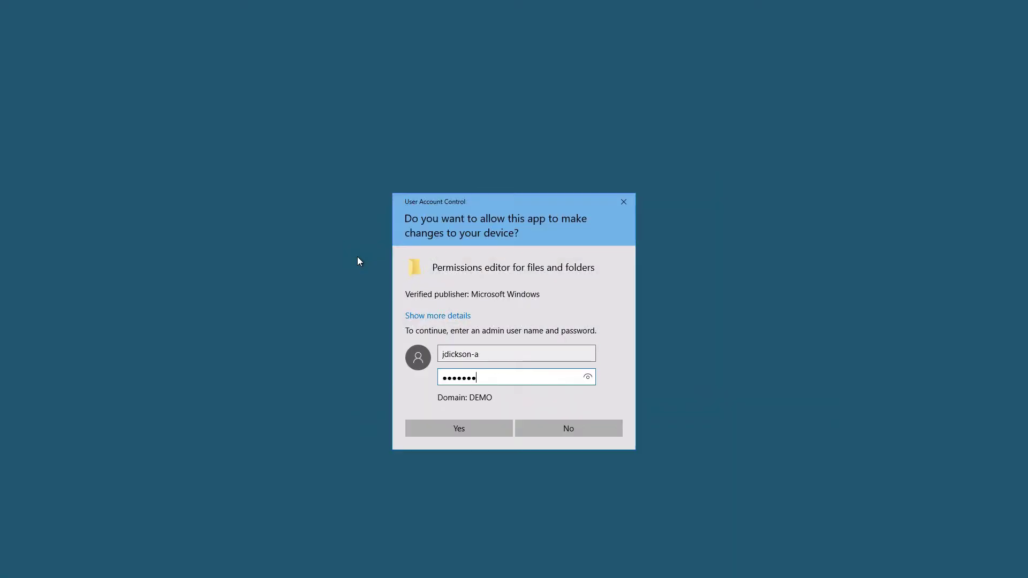
pyautogui.press('Return')
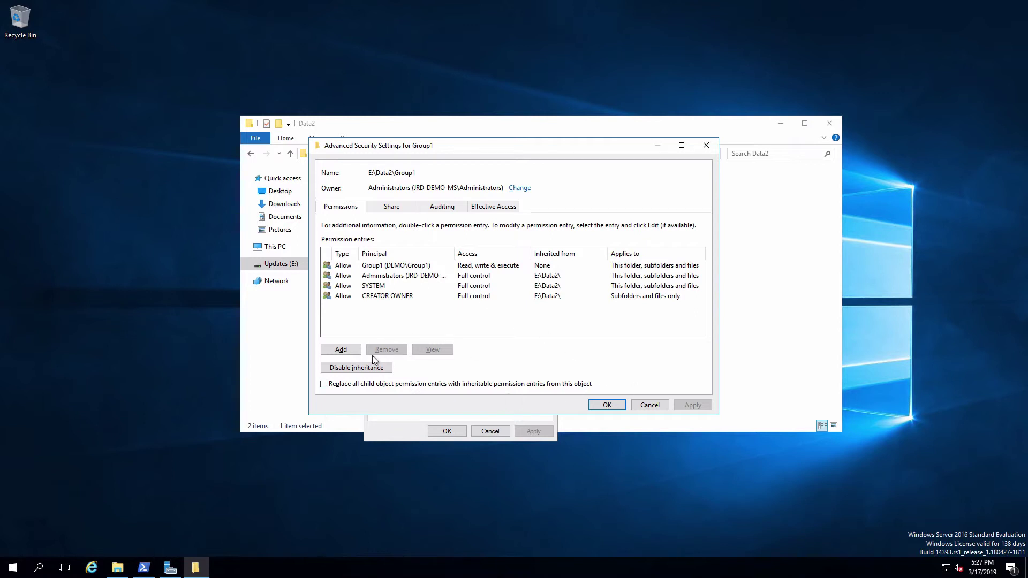
pyautogui.click(650, 405)
# Close Group1 Properties, return to Updates (E:), and open Data2's Advanced Security Settings.
pyautogui.click(489, 432)
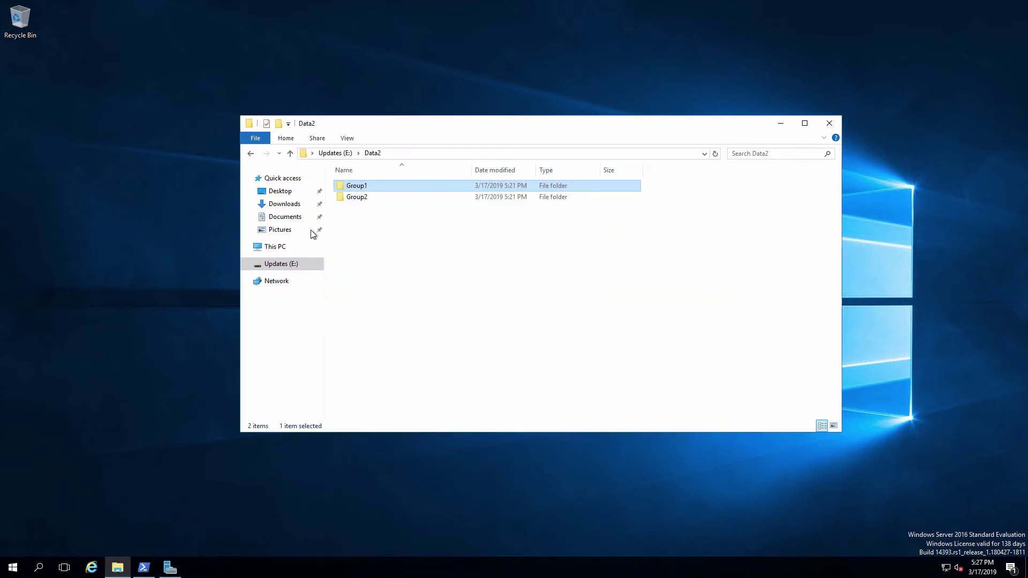
pyautogui.click(251, 154)
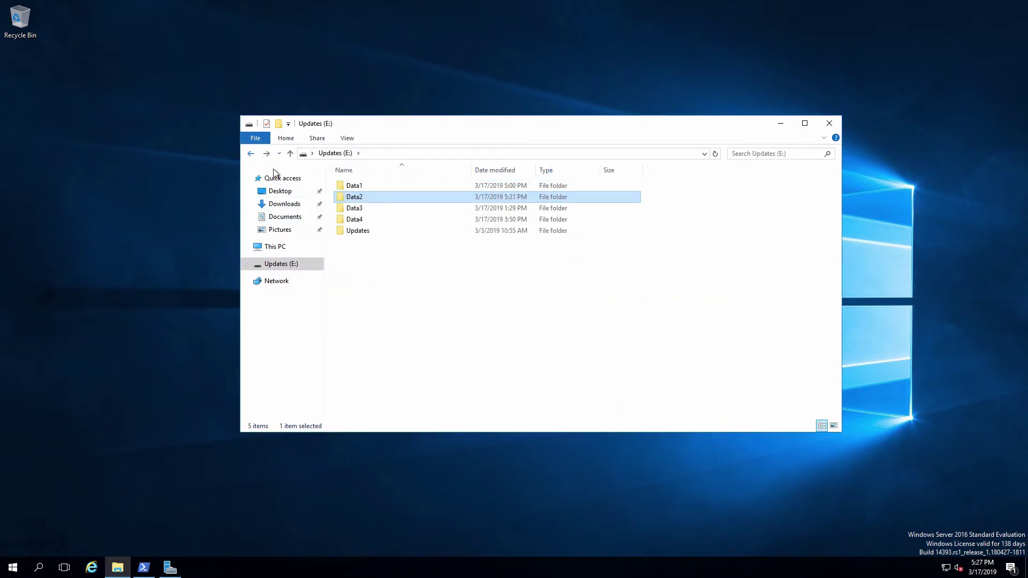
pyautogui.rightClick(359, 201)
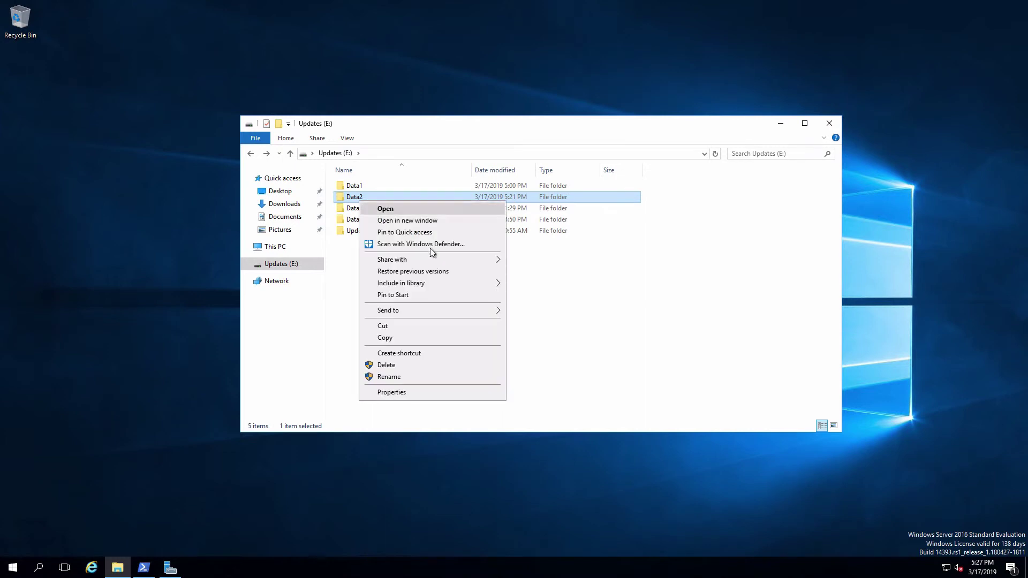
pyautogui.click(429, 388)
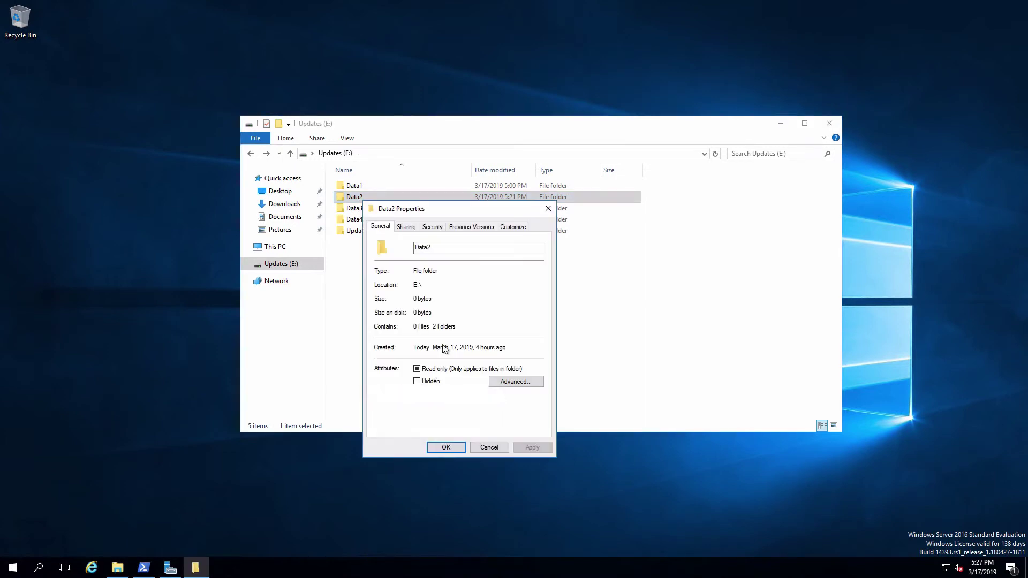
pyautogui.click(433, 227)
pyautogui.click(518, 408)
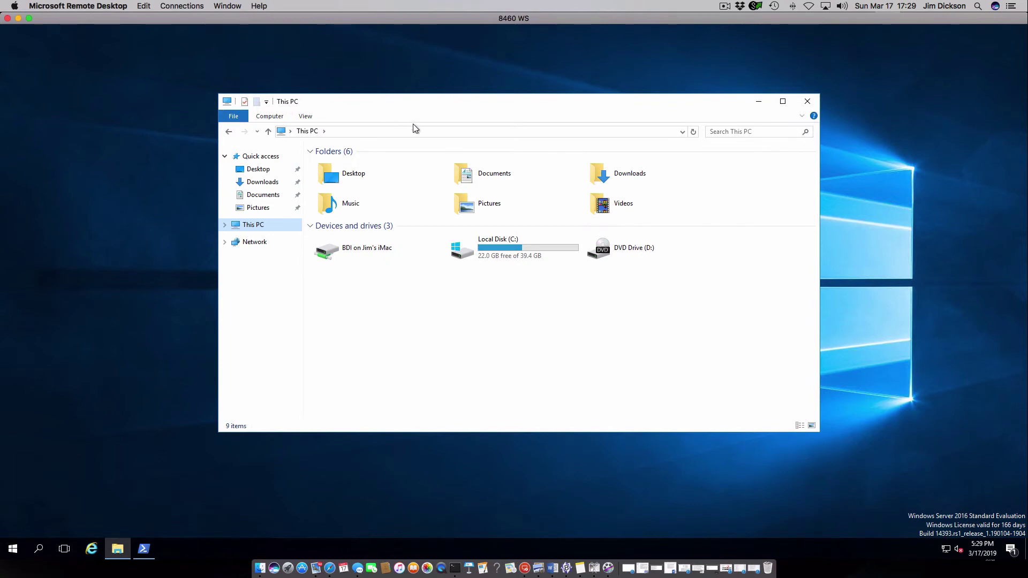
# Navigate to the \\jrd-demo-ms\data2 share via the address bar.
pyautogui.click(416, 132)
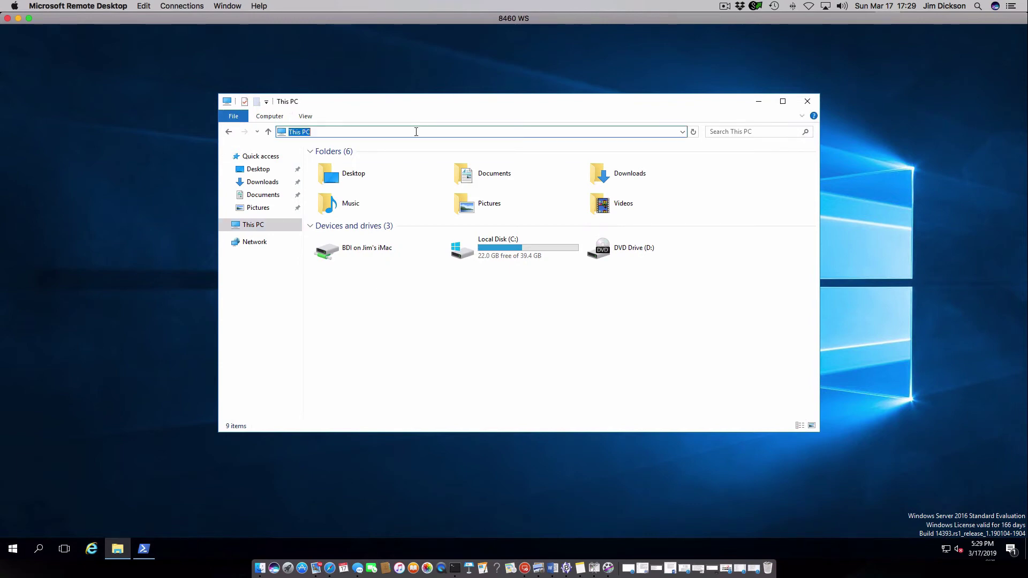
pyautogui.write('\\\\jrd-demo-ms\\data2')
pyautogui.press('Return')
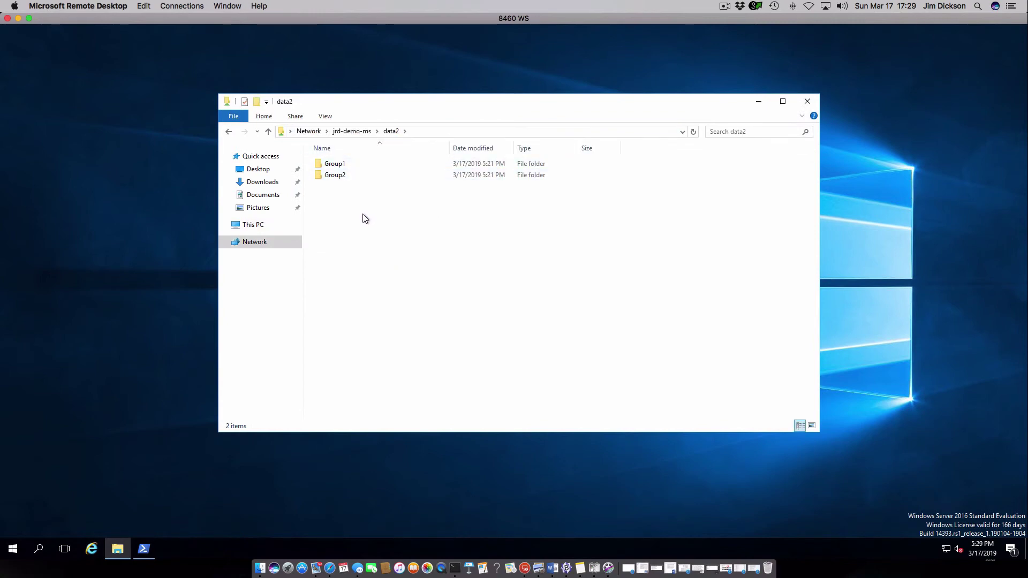
# Create a new folder named FolderOfJohn inside Group1, then go back to data2.
pyautogui.doubleClick(332, 165)
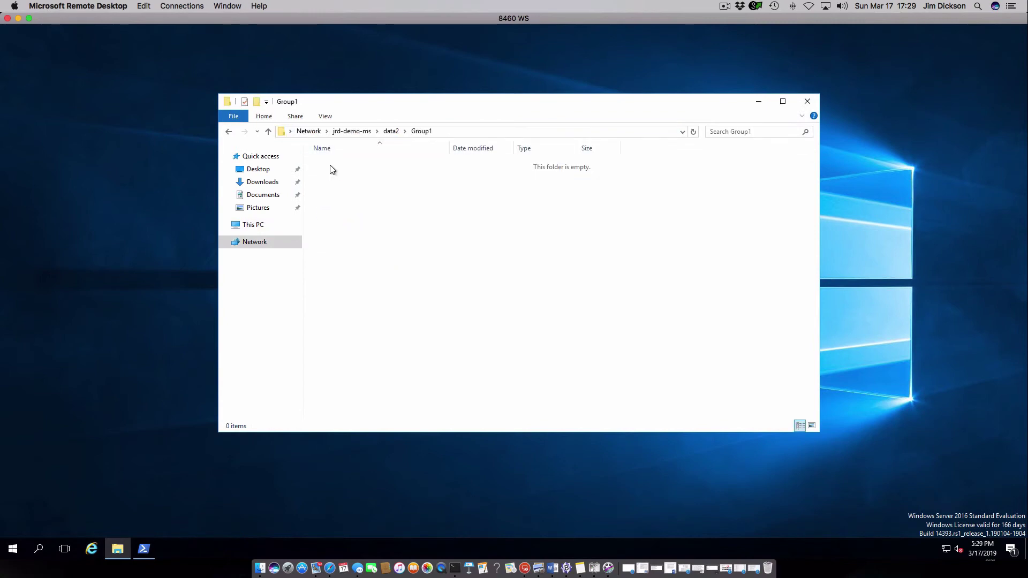
pyautogui.rightClick(434, 222)
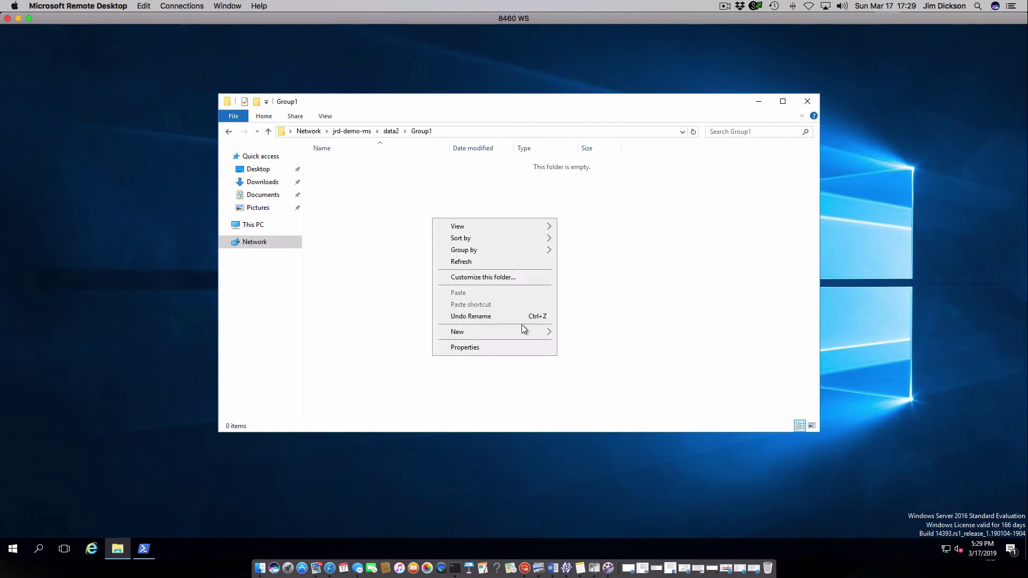
pyautogui.moveTo(518, 334)
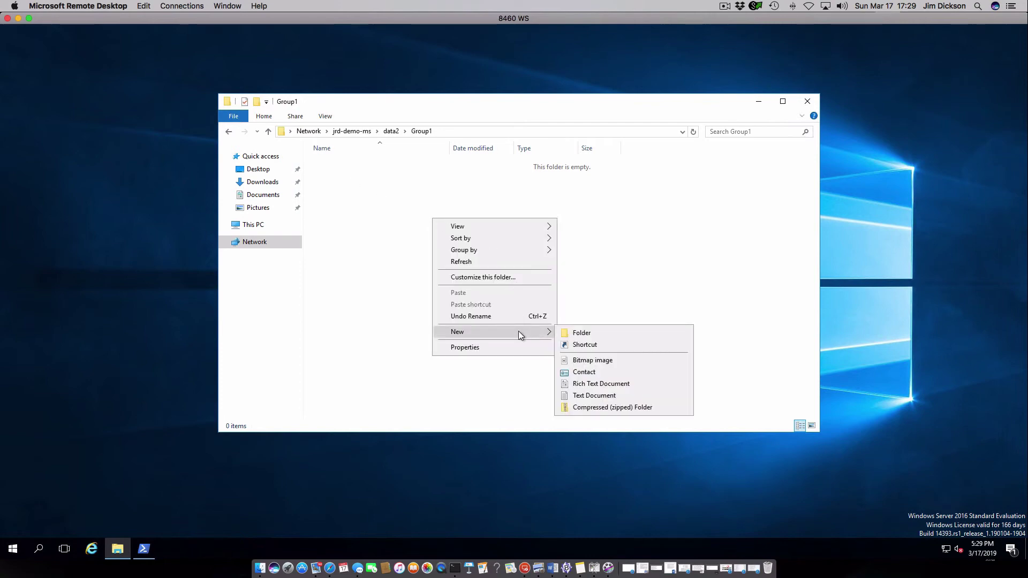
pyautogui.click(582, 334)
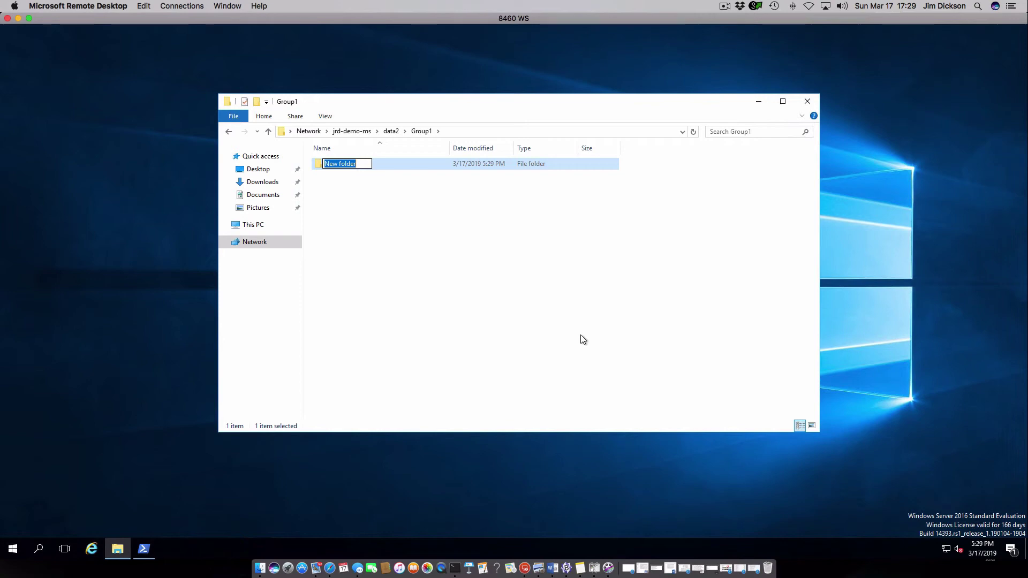
pyautogui.write('FolderOfJohn')
pyautogui.press('Return')
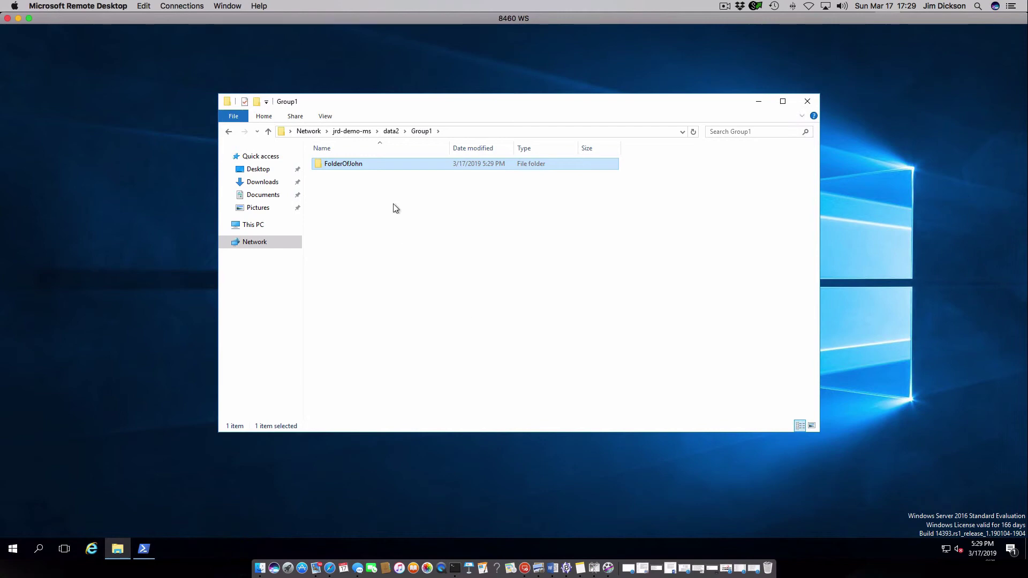
pyautogui.click(391, 132)
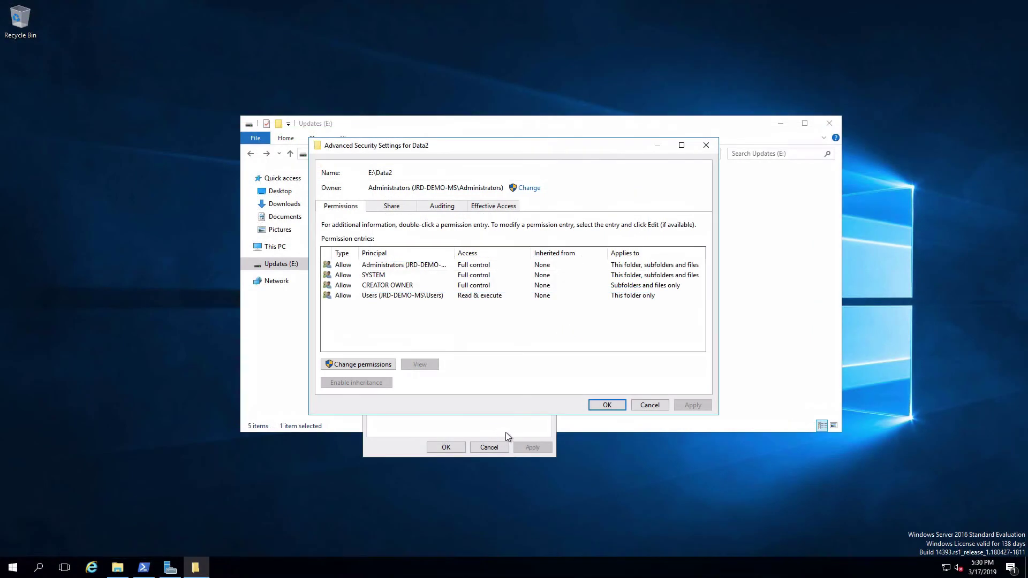
# Confirm Data2's advanced security and properties dialogs, then return to Server Manager's shares list.
pyautogui.click(606, 405)
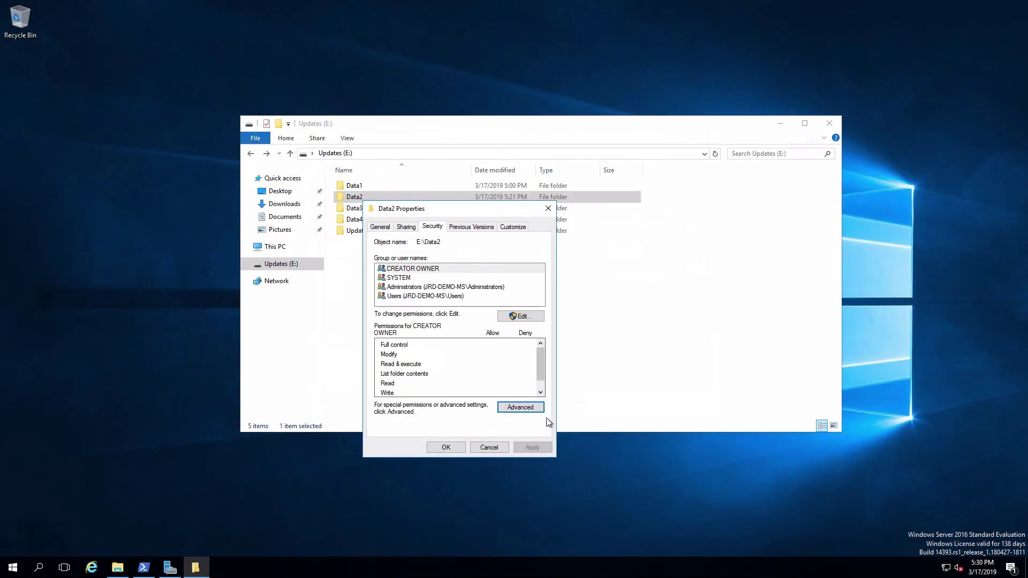
pyautogui.click(445, 448)
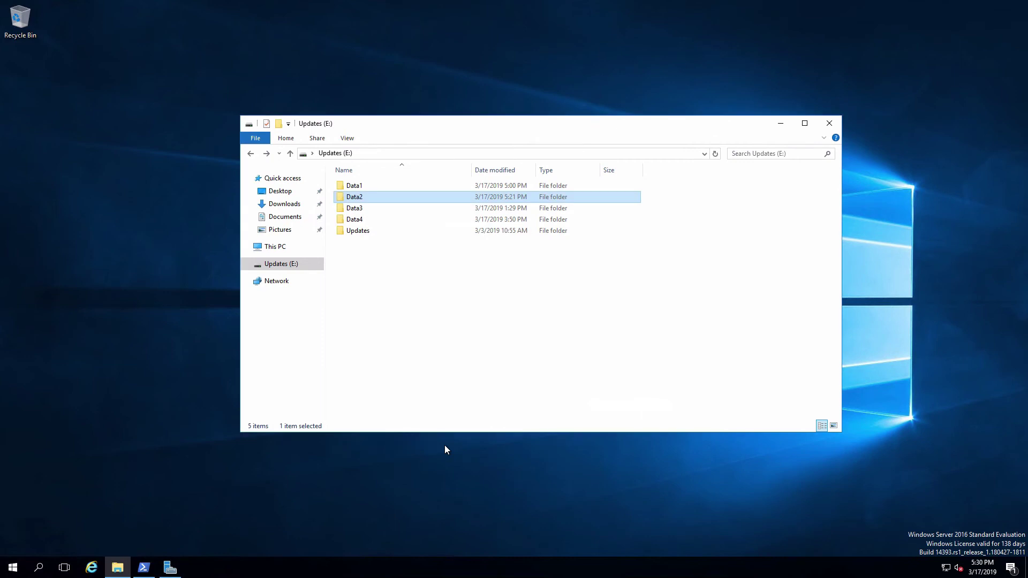
pyautogui.click(170, 569)
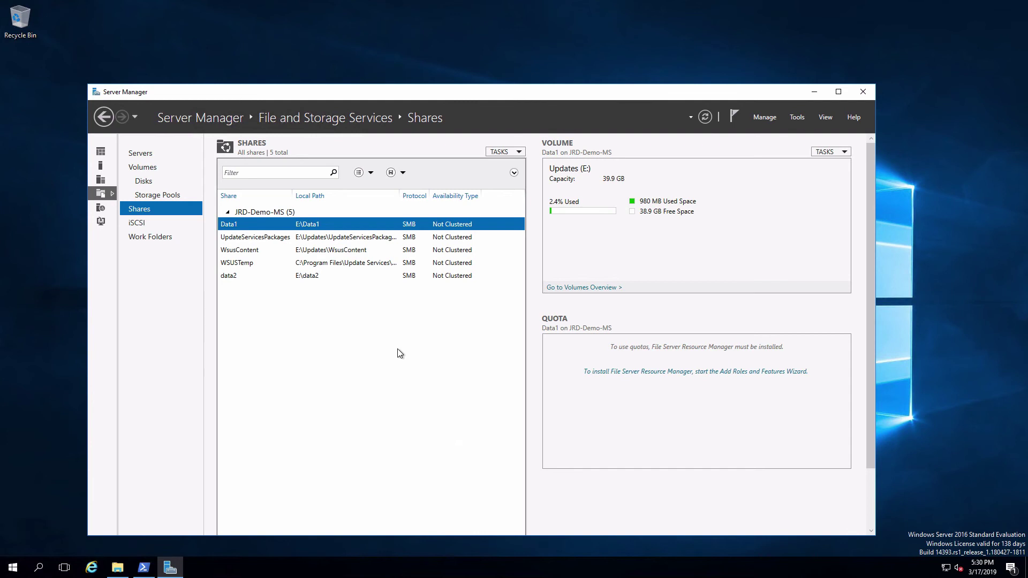
# Turn on Enable access-based enumeration in the data2 share's settings and save.
pyautogui.rightClick(315, 279)
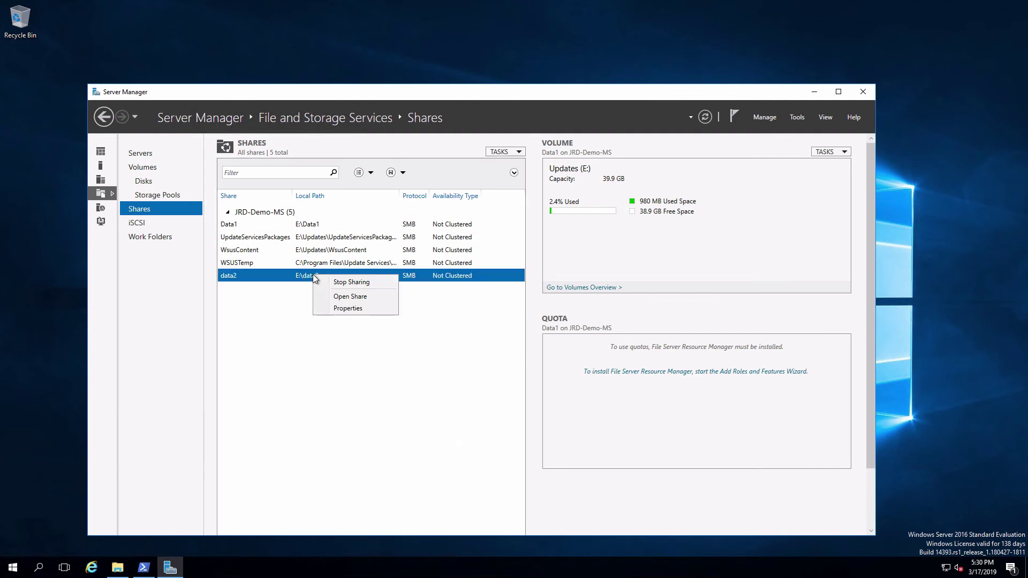
pyautogui.click(348, 308)
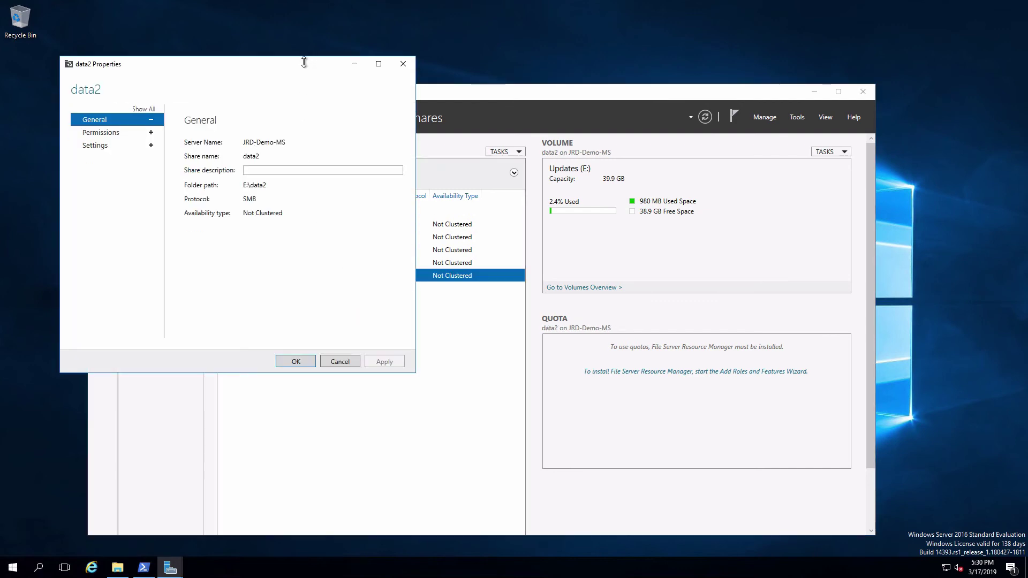
pyautogui.moveTo(306, 66); pyautogui.dragTo(494, 124)
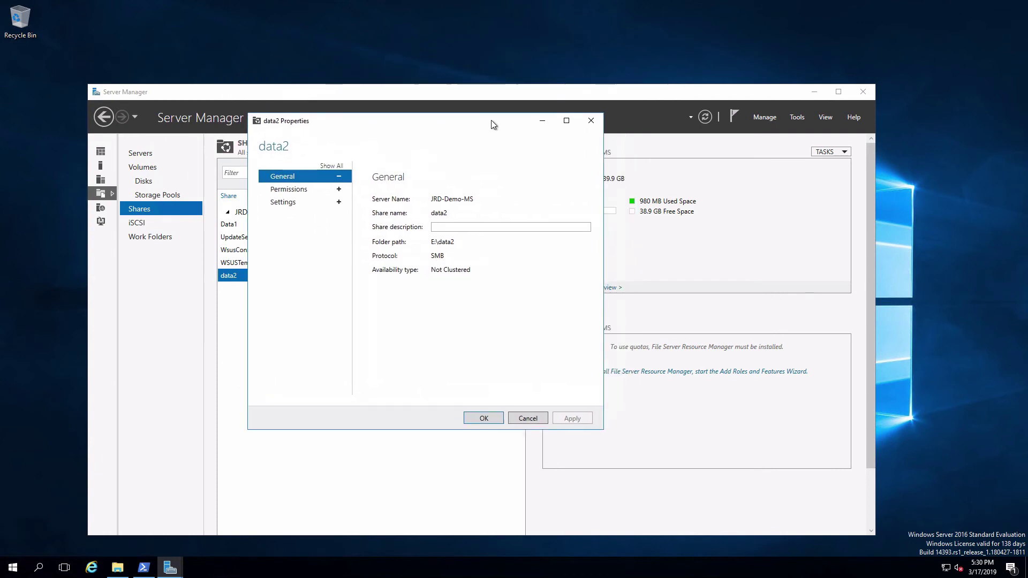
pyautogui.click(294, 203)
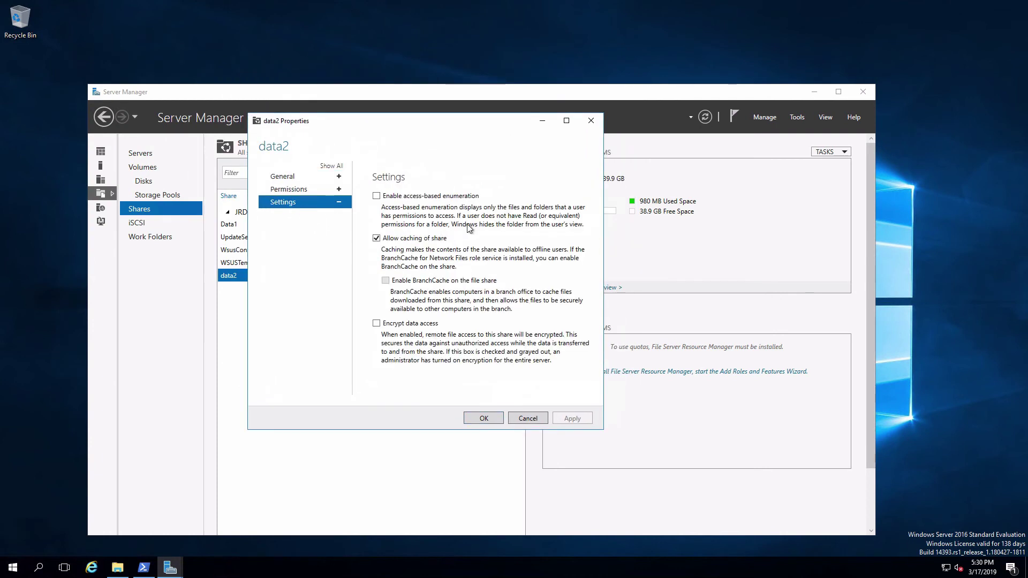
pyautogui.click(376, 196)
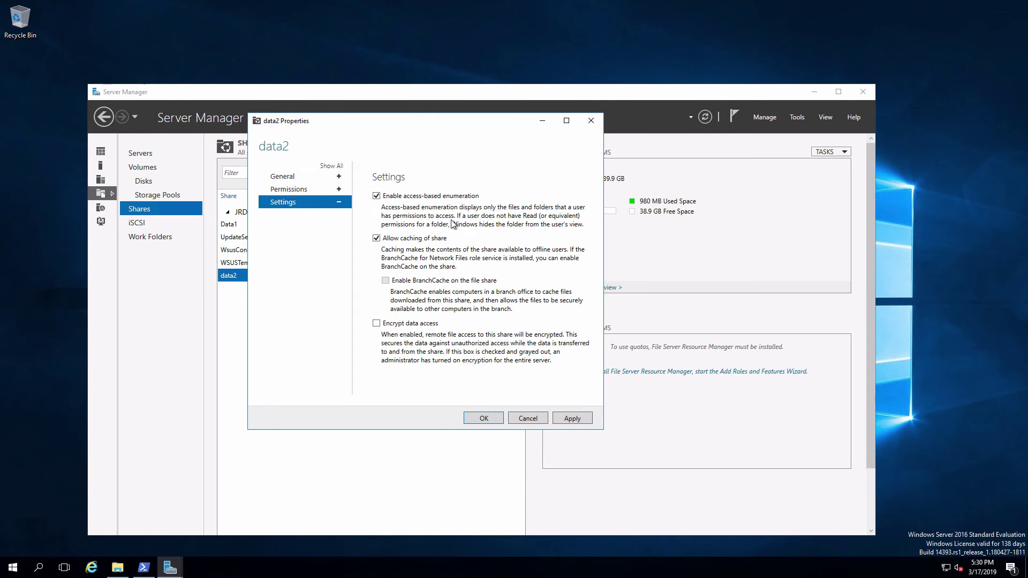
pyautogui.click(484, 419)
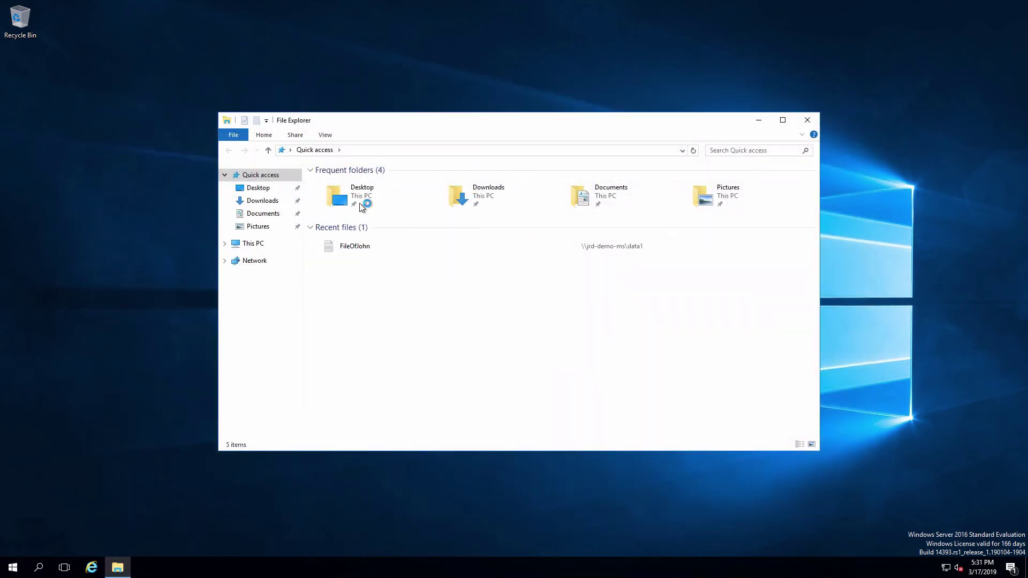
# Browse to \\jrd-demo-ms\data2 and select Group1, the only folder listed.
pyautogui.click(443, 153)
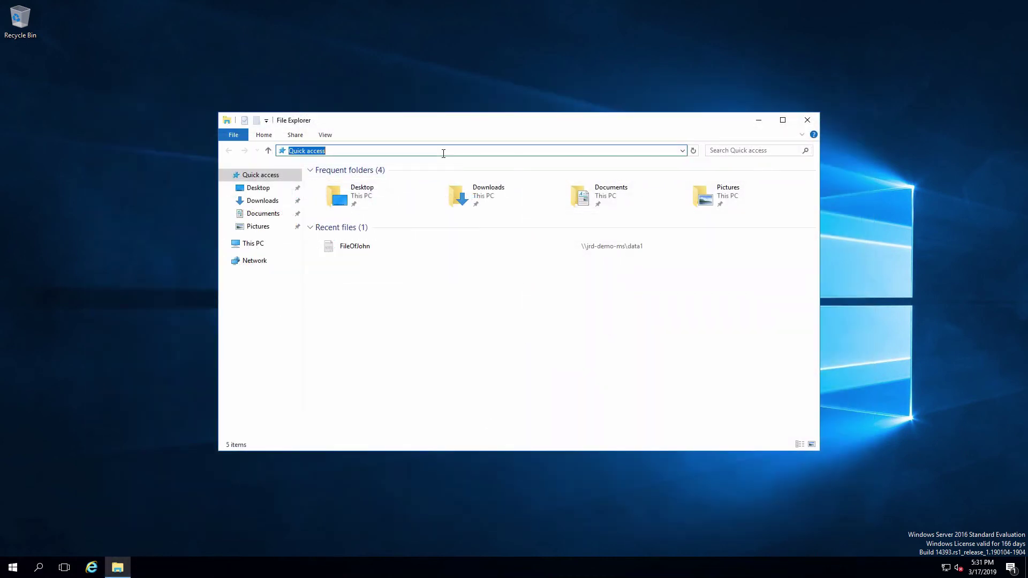
pyautogui.write('\\\\jrd-demo-ms\\data2')
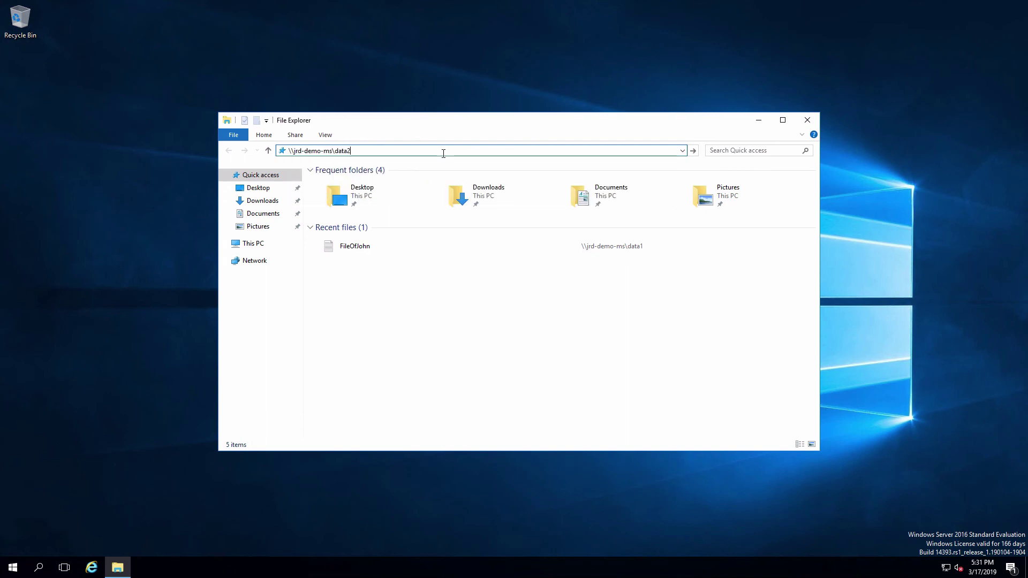
pyautogui.press('Return')
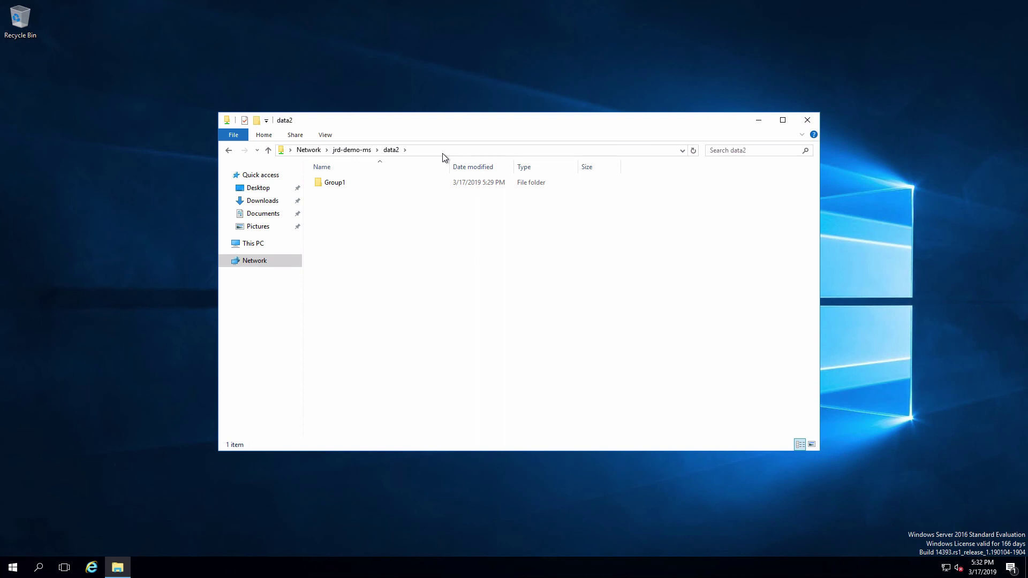
pyautogui.click(336, 184)
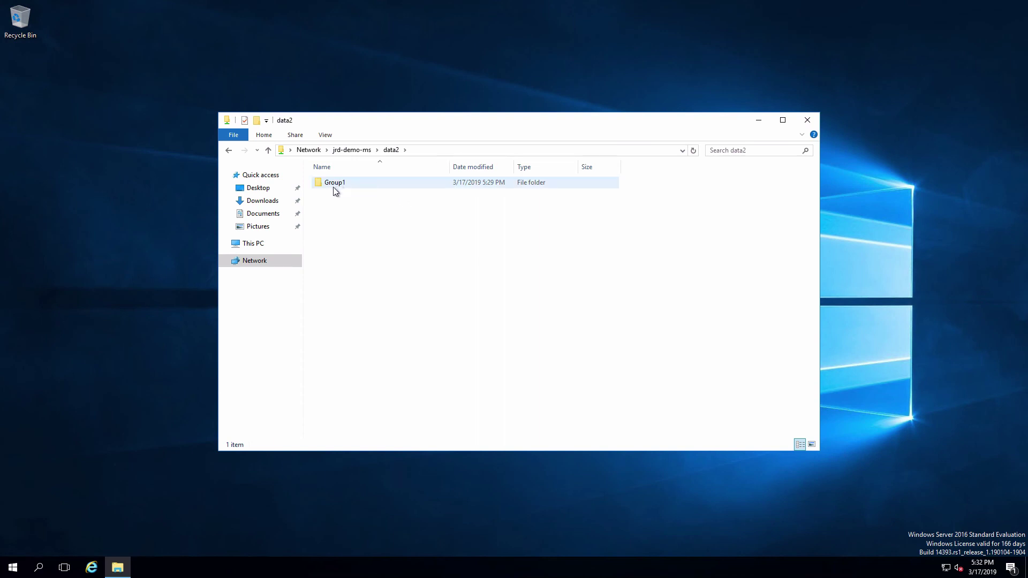